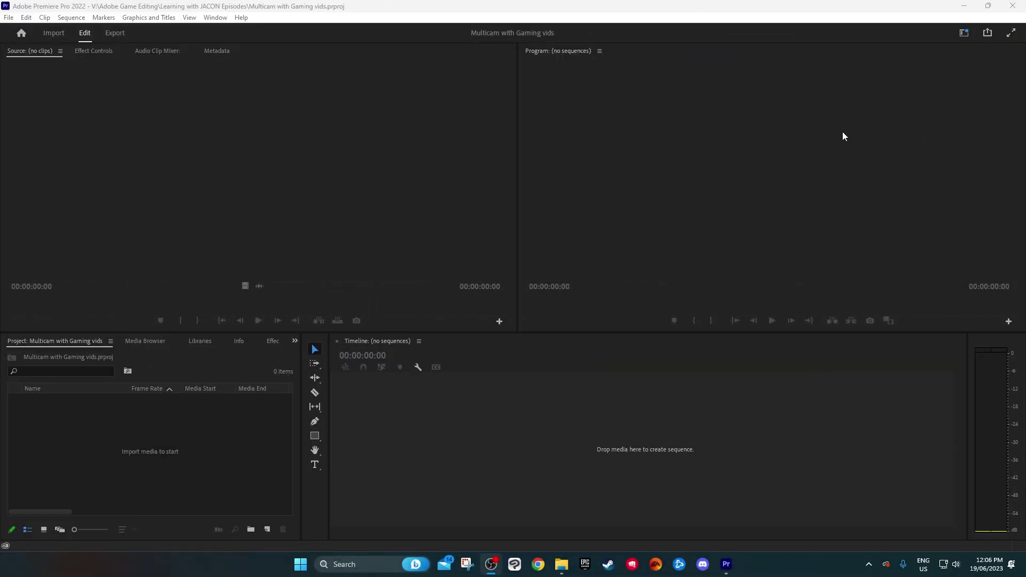
Apply a preset workspace and narrow the source monitor and project areas to enlarge the program monitor and timeline
left_click(787, 8)
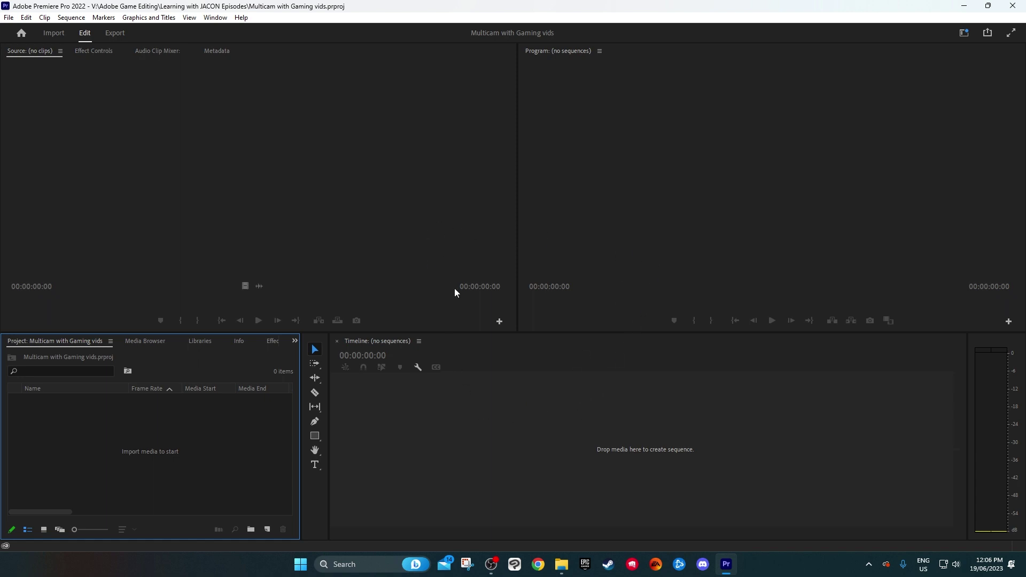
left_click(215, 18)
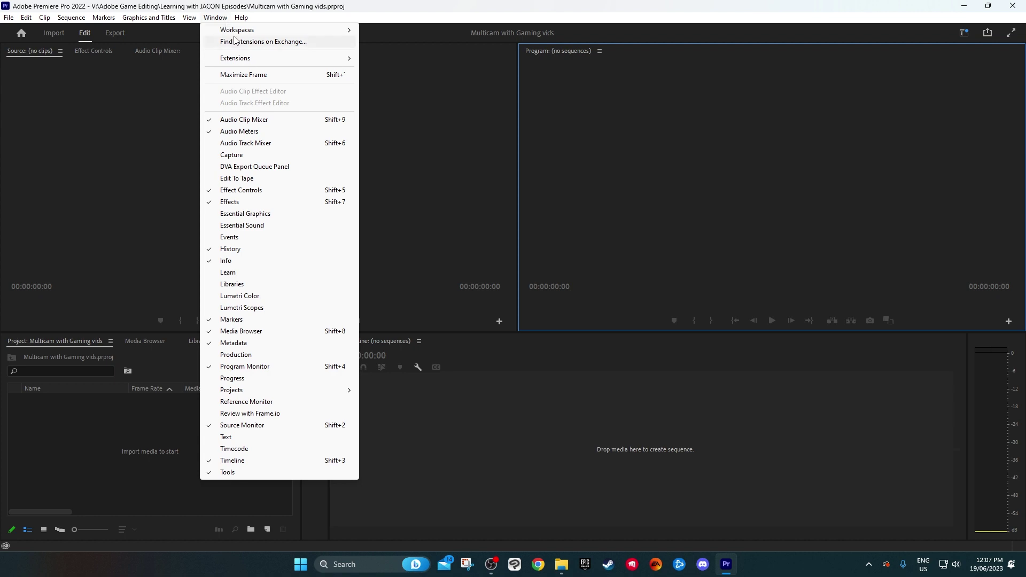
mouse_move(299, 29)
left_click(397, 101)
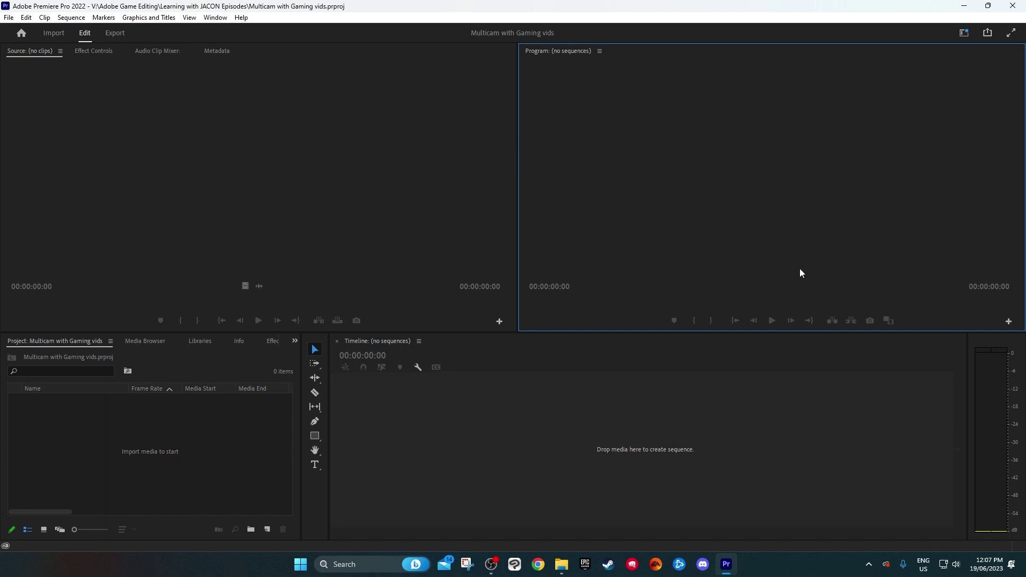
left_click_drag(519, 139, 259, 139)
left_click_drag(304, 367, 258, 370)
left_click_drag(328, 385, 279, 381)
Import the three gameplay recordings into the project and rename each with its player's name followed by "Raw Footage"
left_click_drag(953, 257, 105, 435)
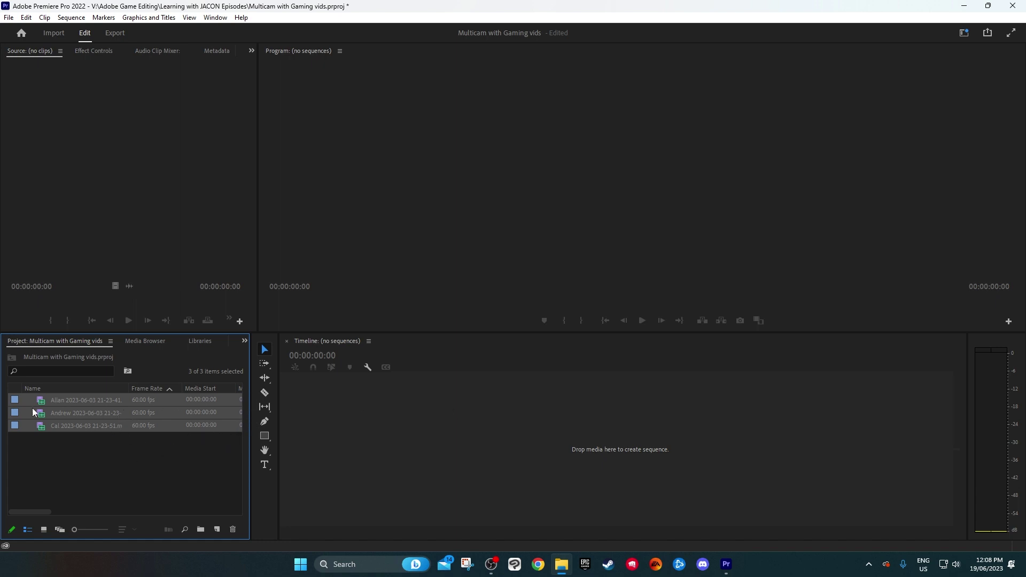
left_click(81, 403)
double_click(81, 402)
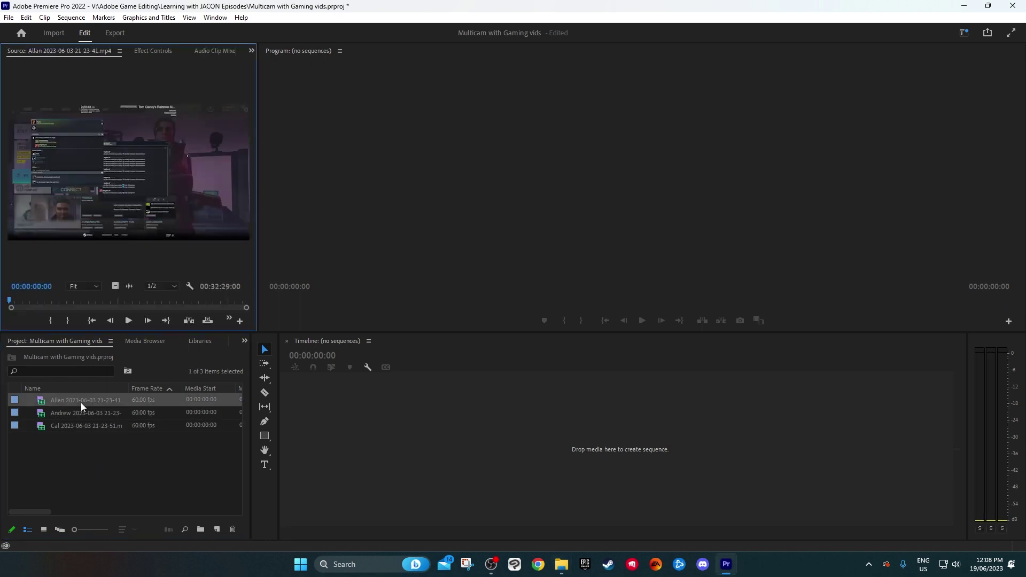
left_click(81, 403)
left_click(58, 401)
key("shift+End")
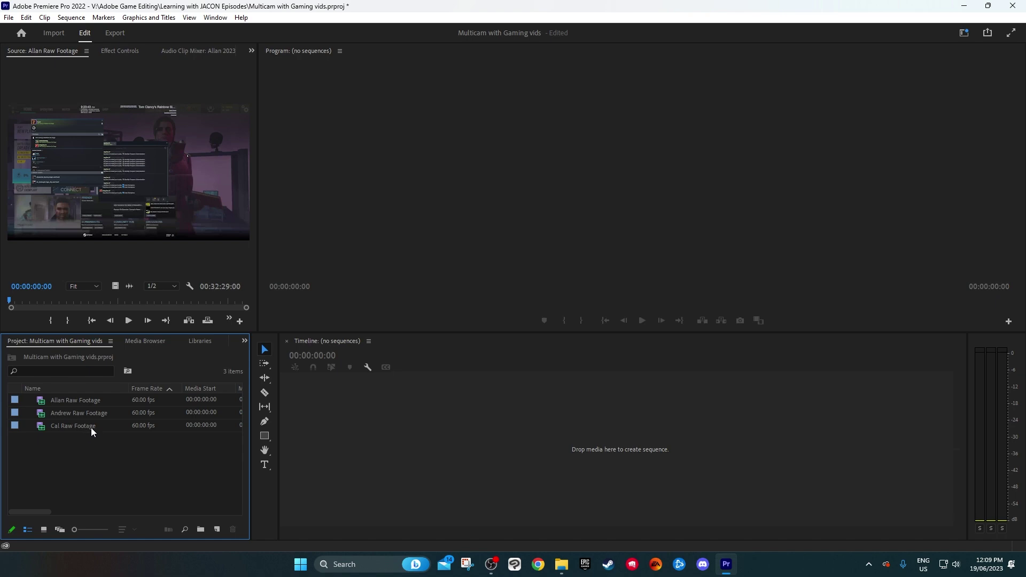
Create a new sequence from each of the three raw footage clips
right_click(75, 413)
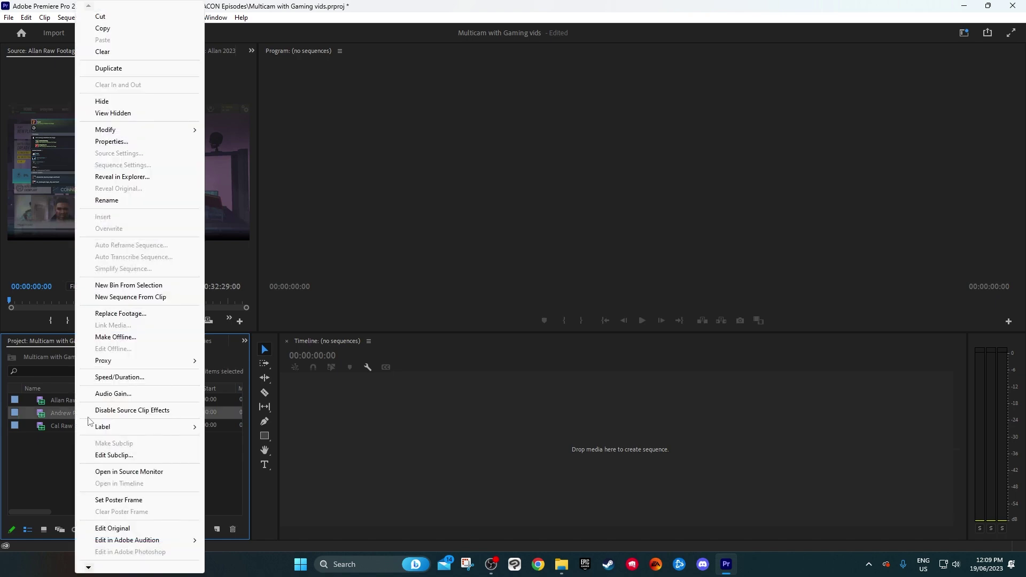
left_click(138, 297)
right_click(85, 399)
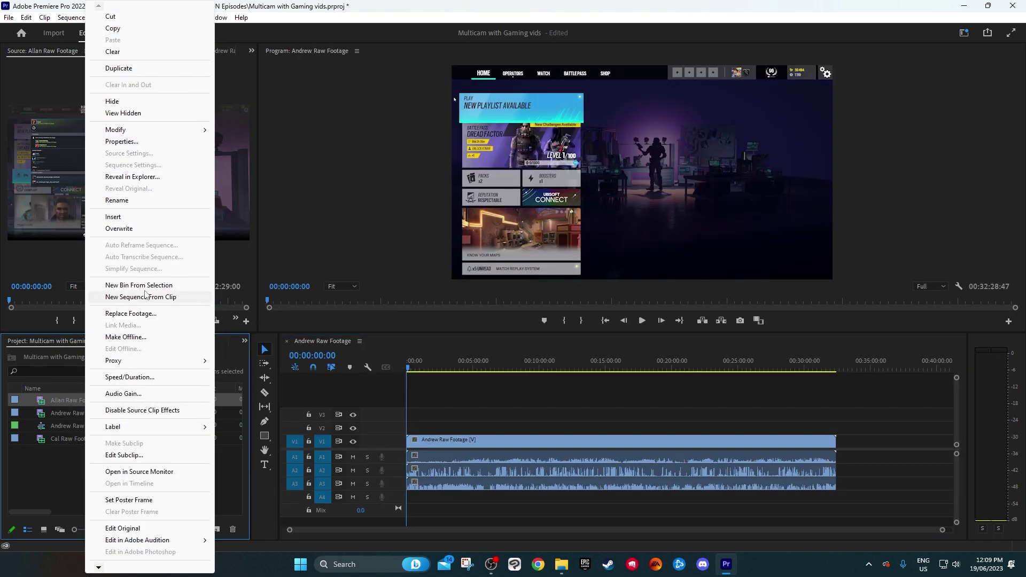
left_click(145, 297)
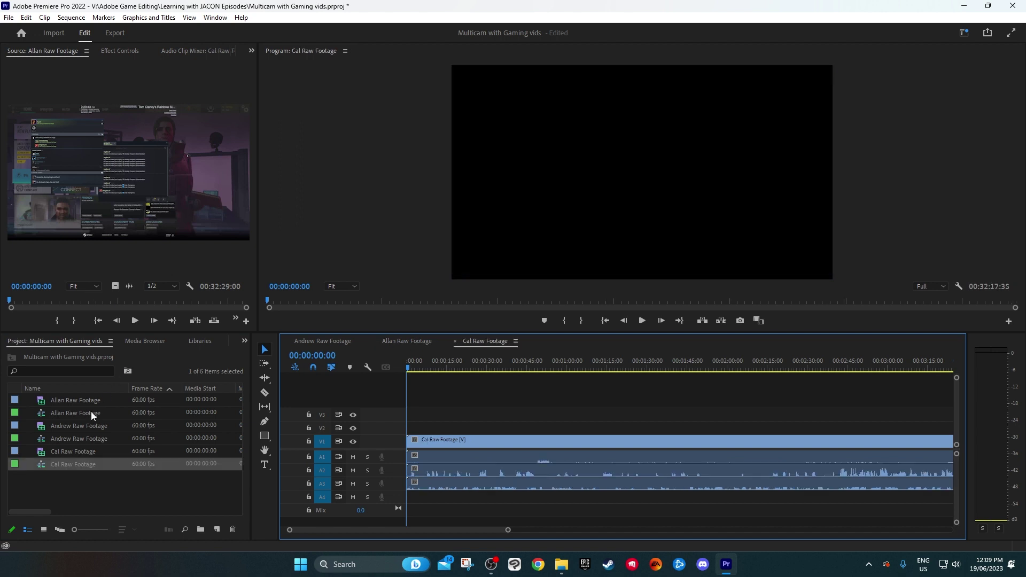
Replace "Raw Footage" with "Gameplay" in the names of the three new sequences and view each one in the timeline
left_click(81, 413)
left_click(79, 413)
left_click(71, 414)
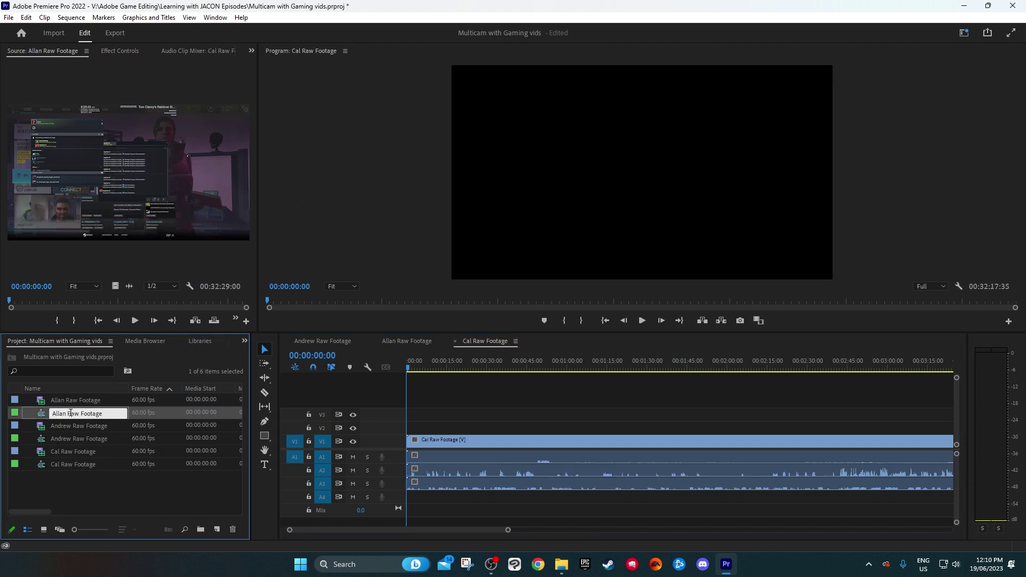
left_click_drag(68, 414, 158, 405)
type("Gaemplay")
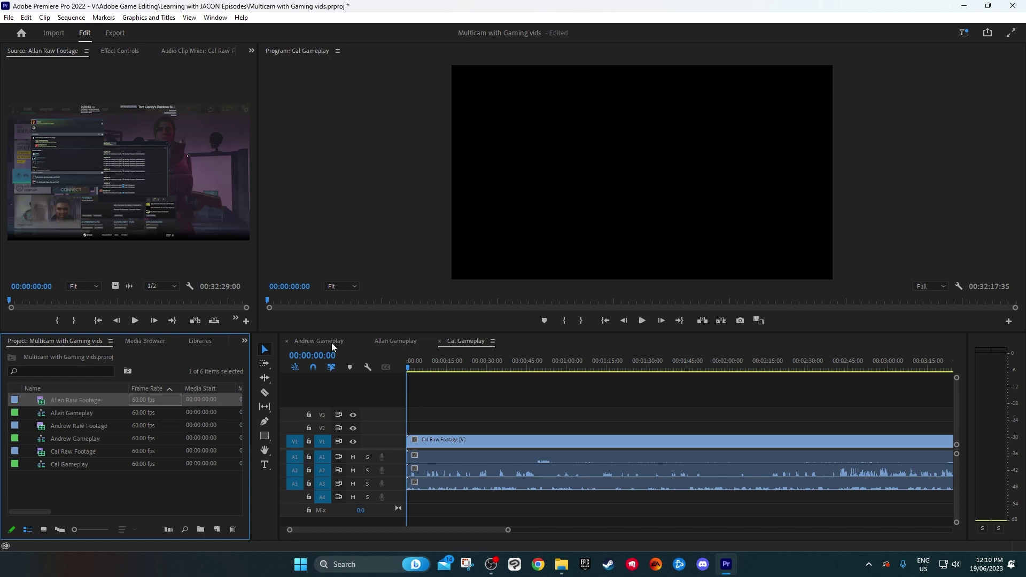
left_click(331, 341)
left_click(401, 342)
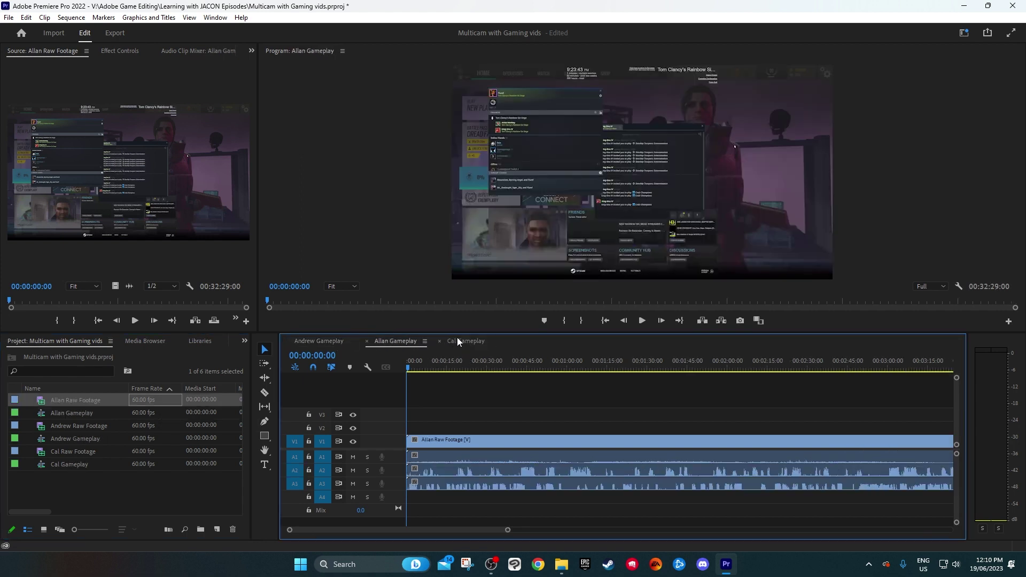
left_click(467, 337)
left_click(344, 341)
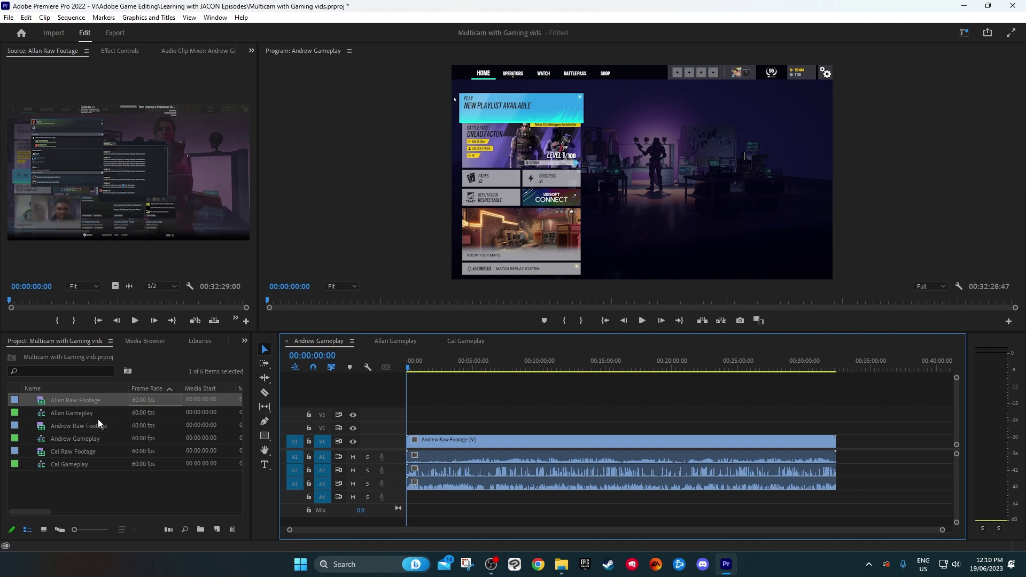
Create a new sequence from the gameplay sequence open in the timeline and rename it Sync
left_click(58, 438)
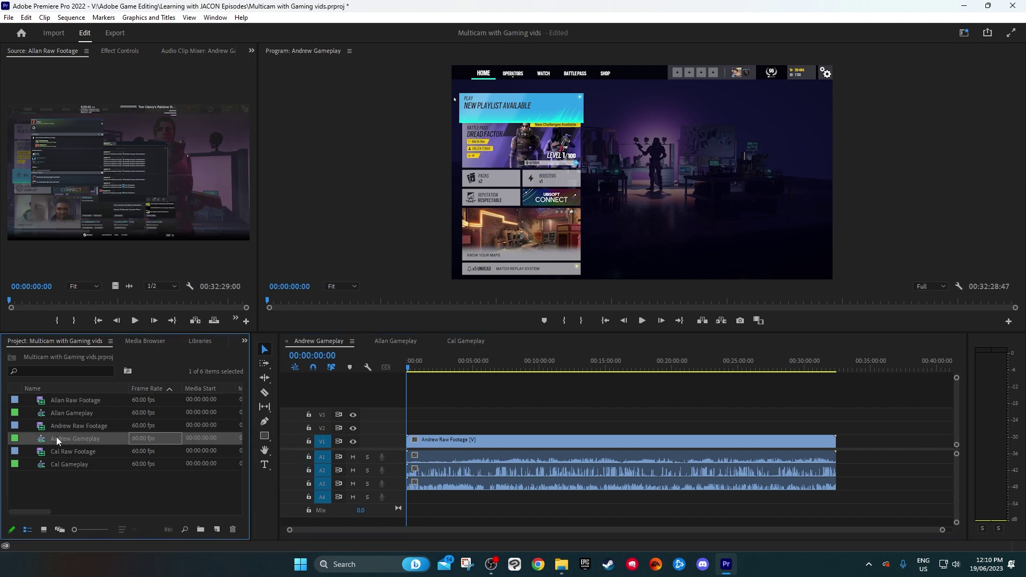
right_click(86, 441)
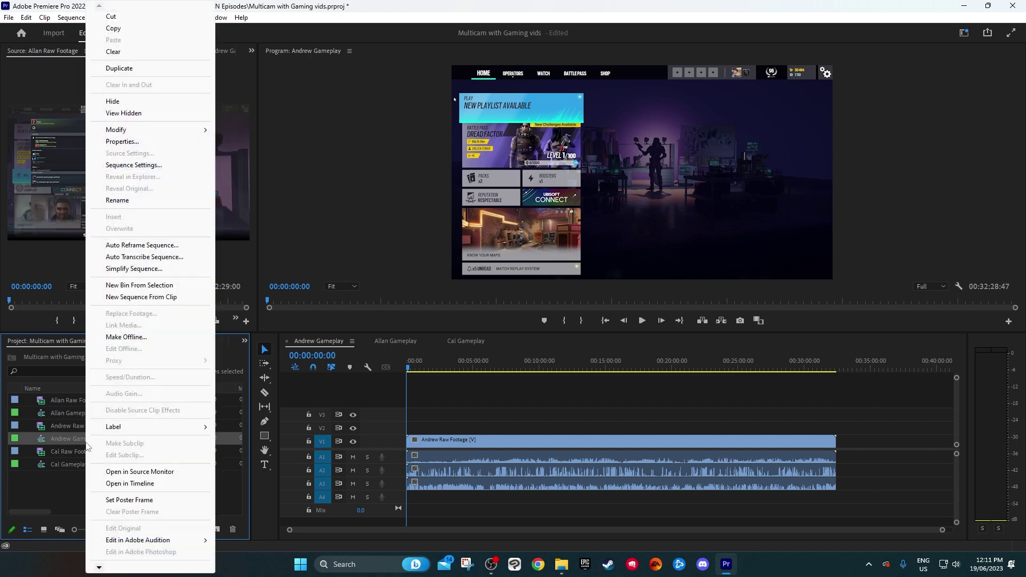
left_click(166, 298)
left_click(86, 438)
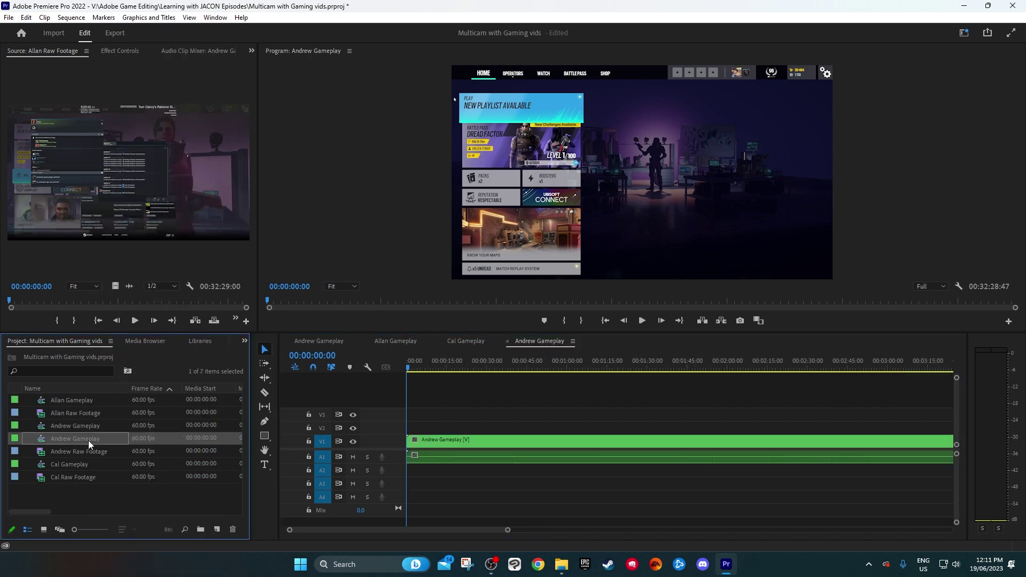
type("Sync")
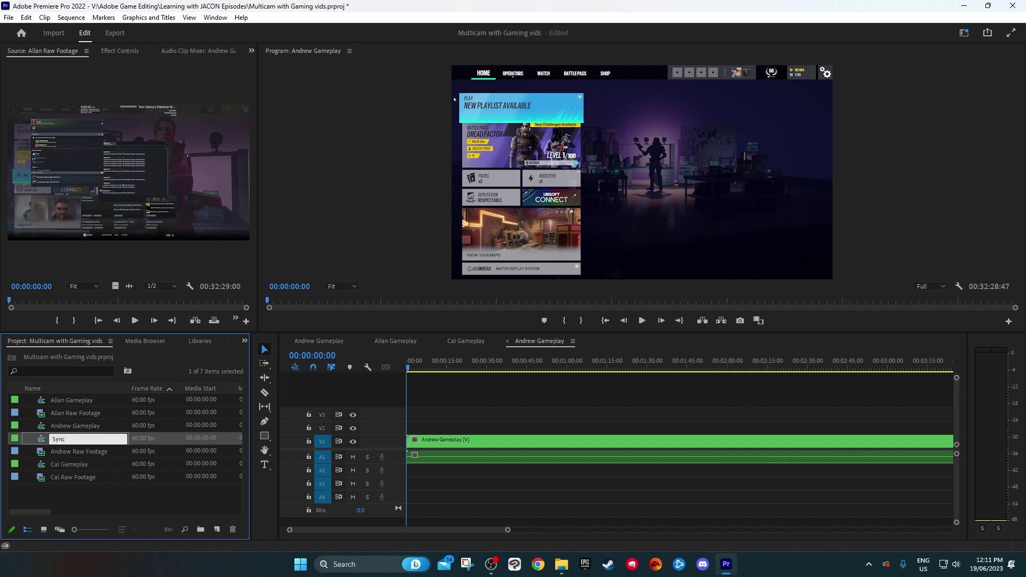
key("Tab")
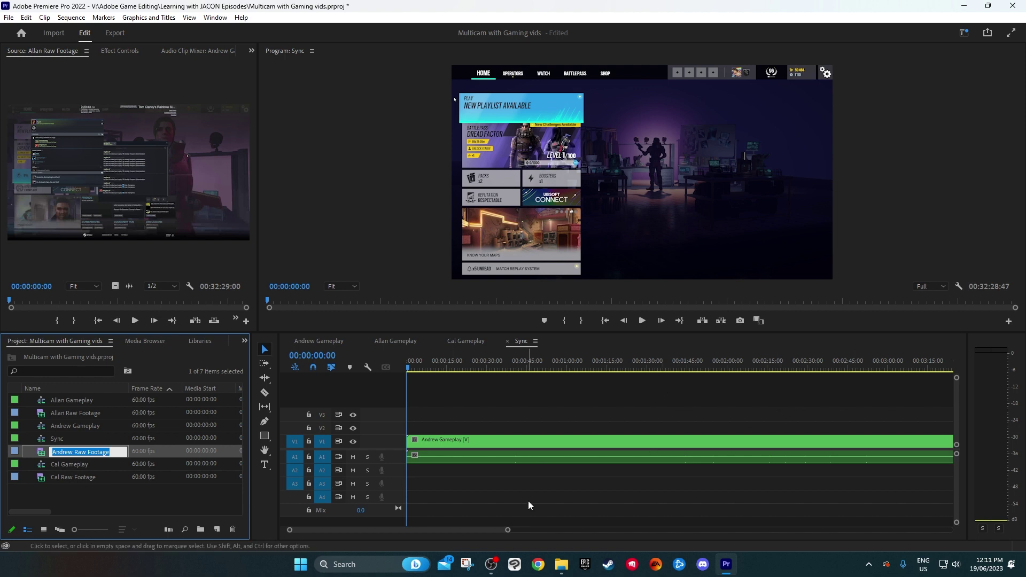
Stack the other two players' gameplay sequences on tracks V2 and V3 at the start of the Sync sequence
left_click_drag(507, 530, 901, 530)
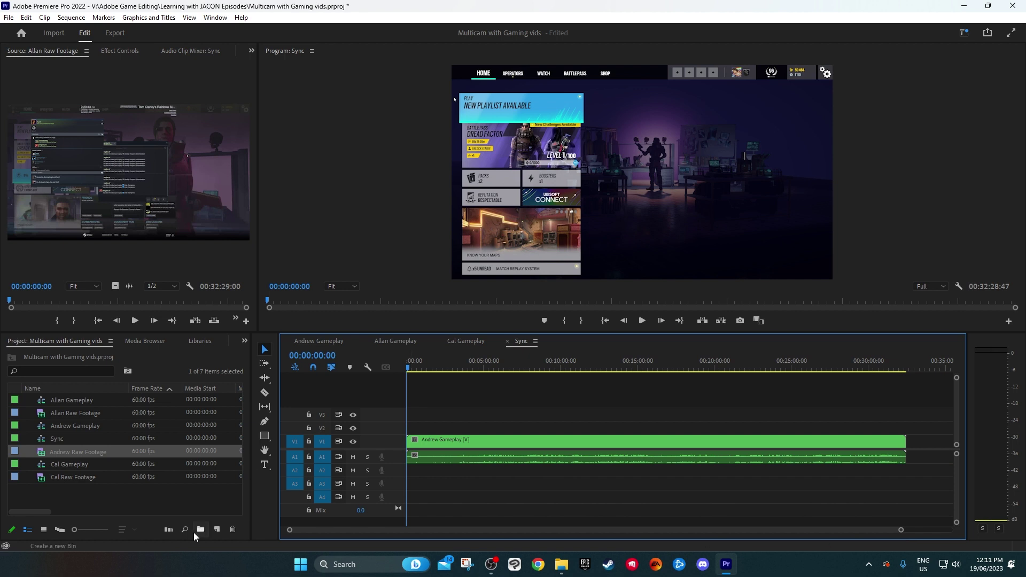
left_click_drag(43, 400, 405, 427)
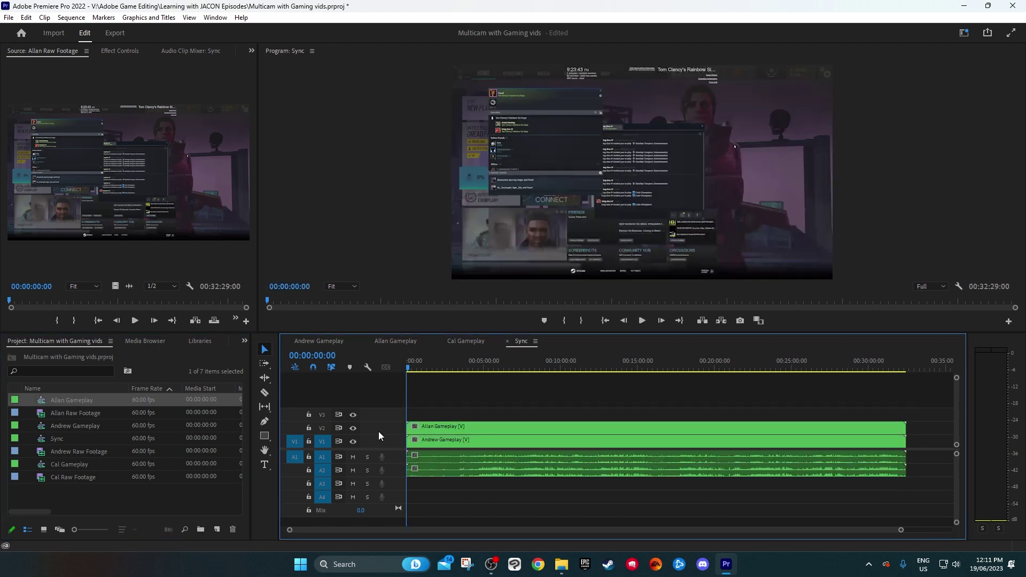
left_click_drag(27, 463, 389, 414)
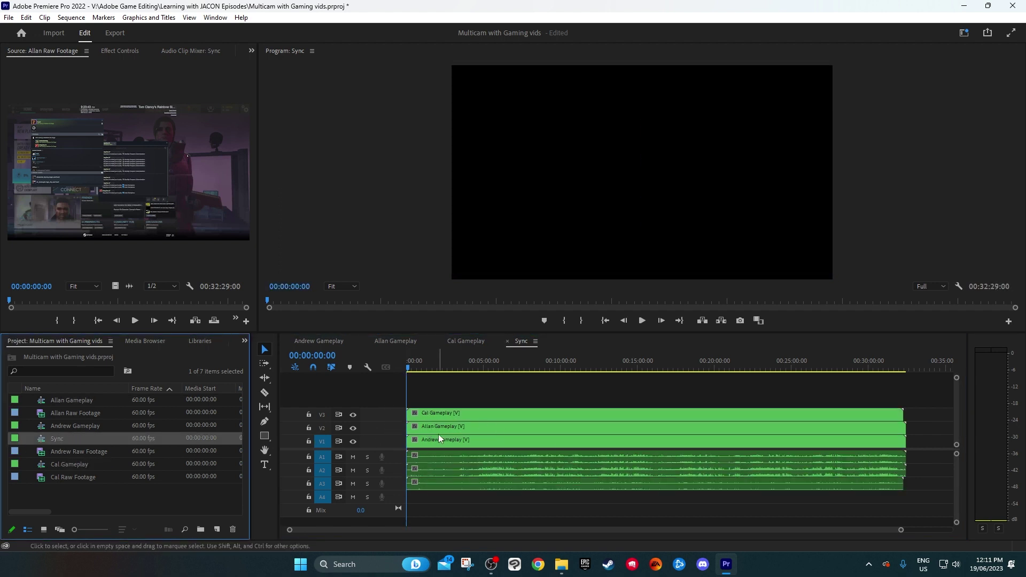
Examine each stacked clip's audio in Sync and compare it with the separate audio tracks in the first gameplay sequence
left_click(435, 416)
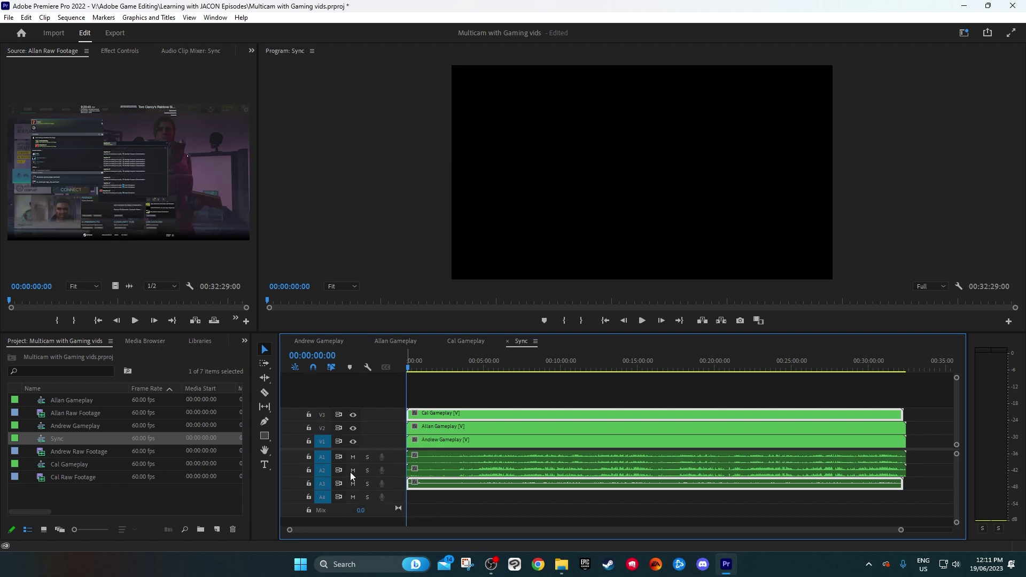
left_click(425, 432)
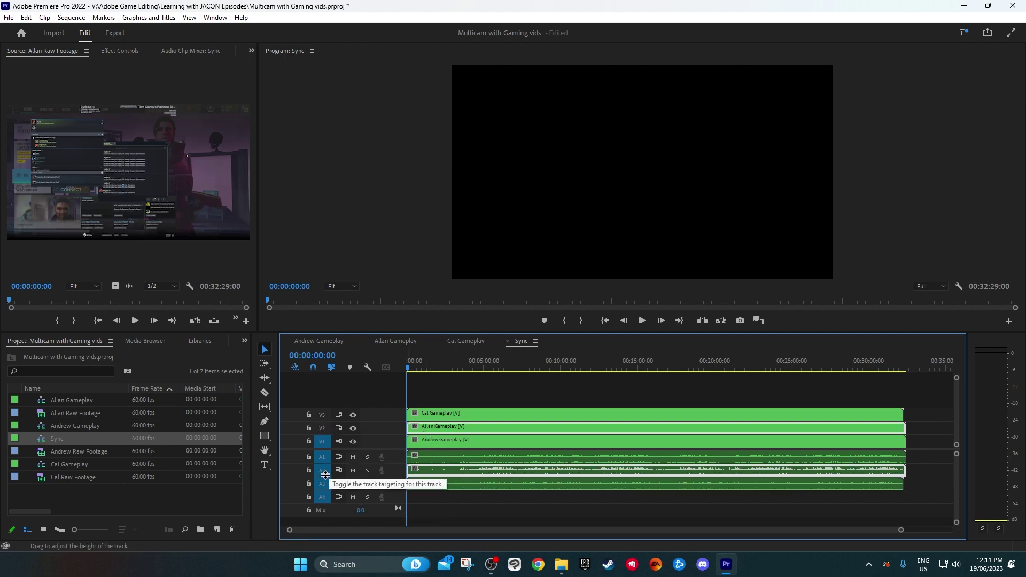
left_click(415, 438)
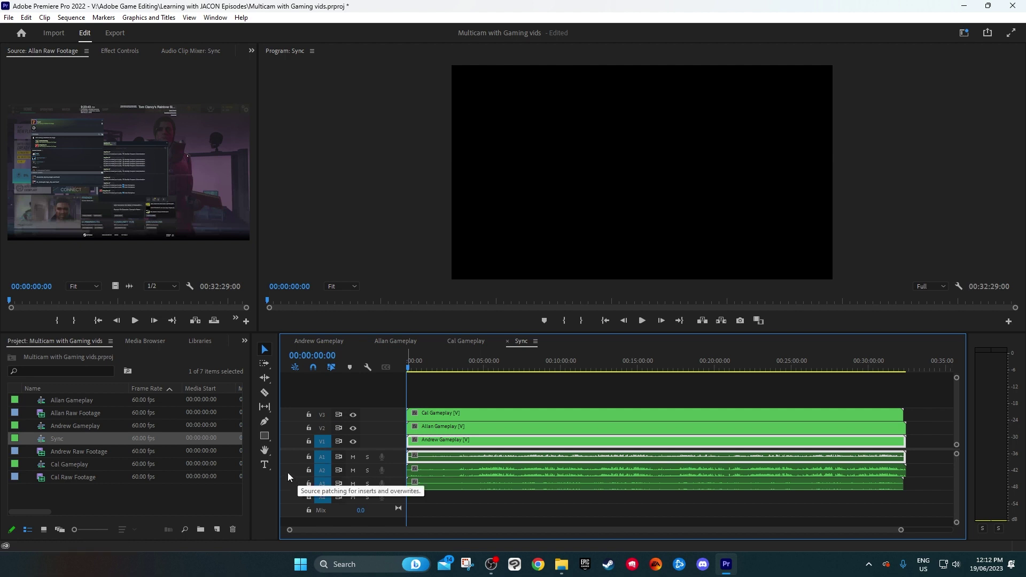
key("ctrl+shift+a")
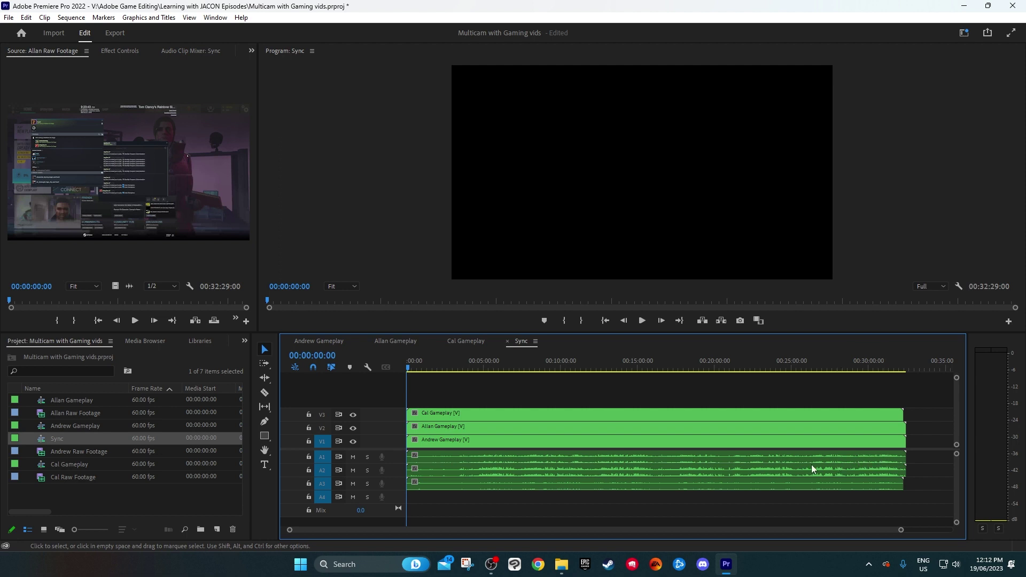
left_click(326, 340)
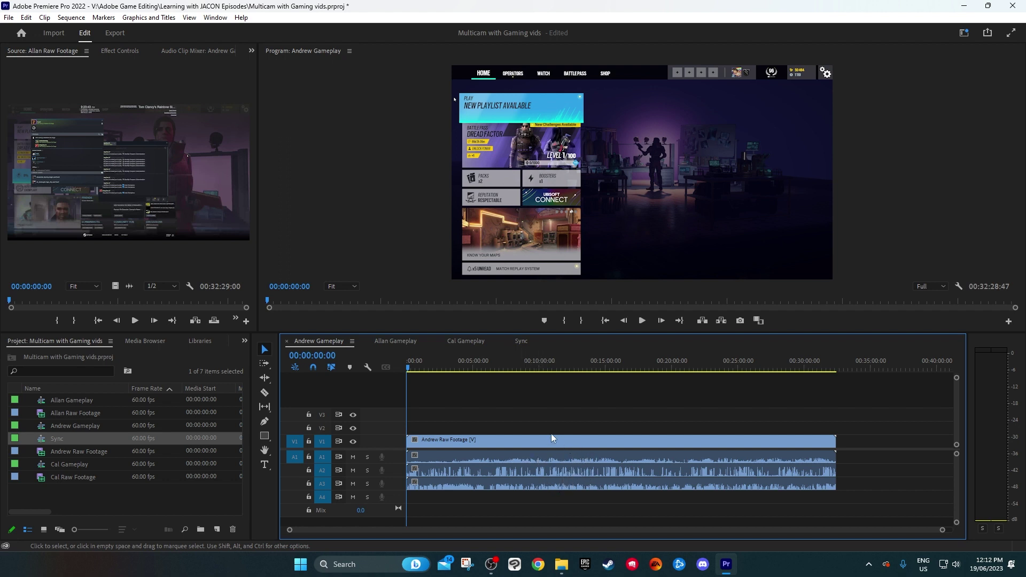
left_click(520, 343)
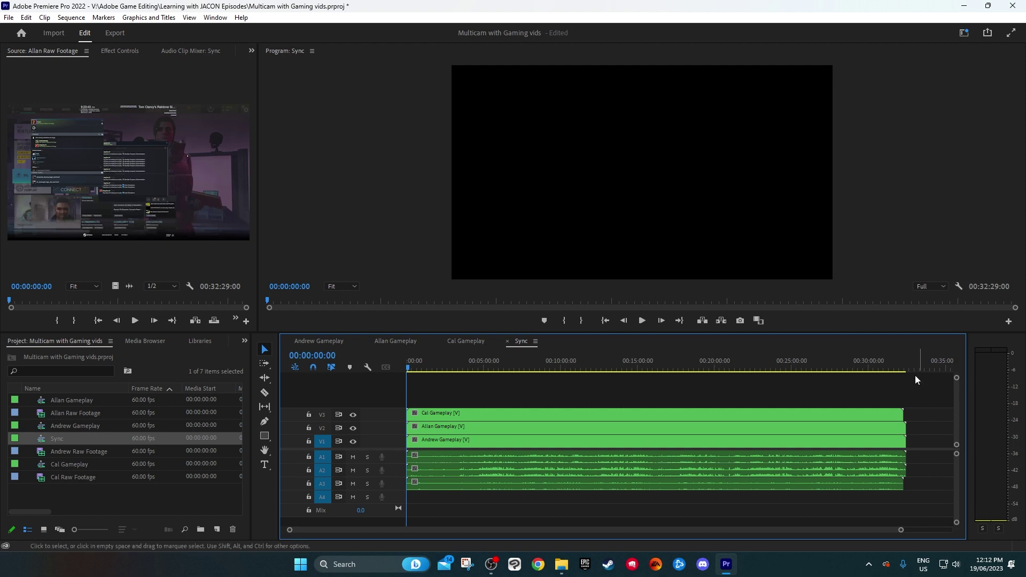
Enlarge the timeline area and increase the audio track height in Sync so that all the tracks fit in view
left_click_drag(818, 334, 816, 283)
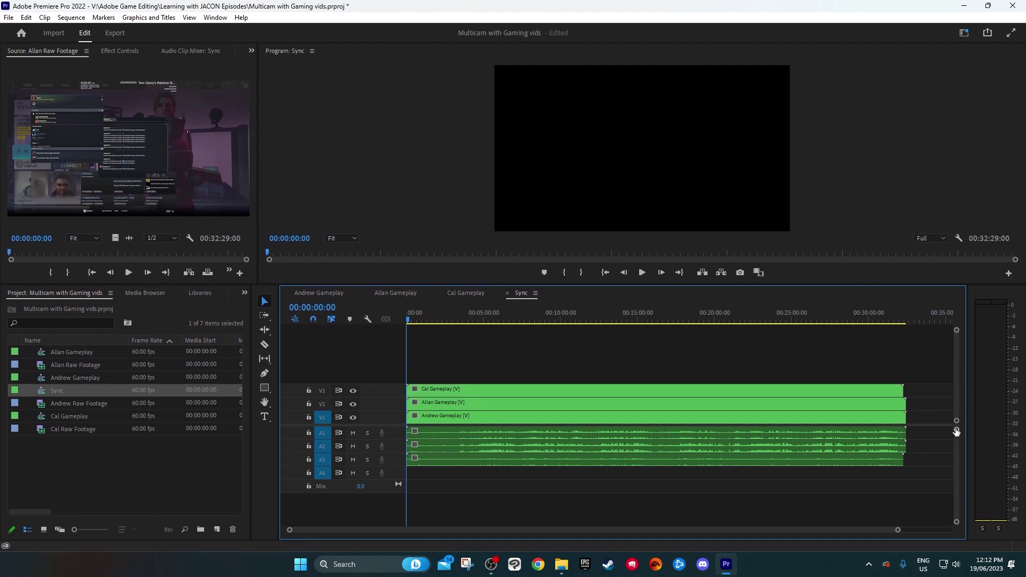
left_click_drag(956, 431, 957, 424)
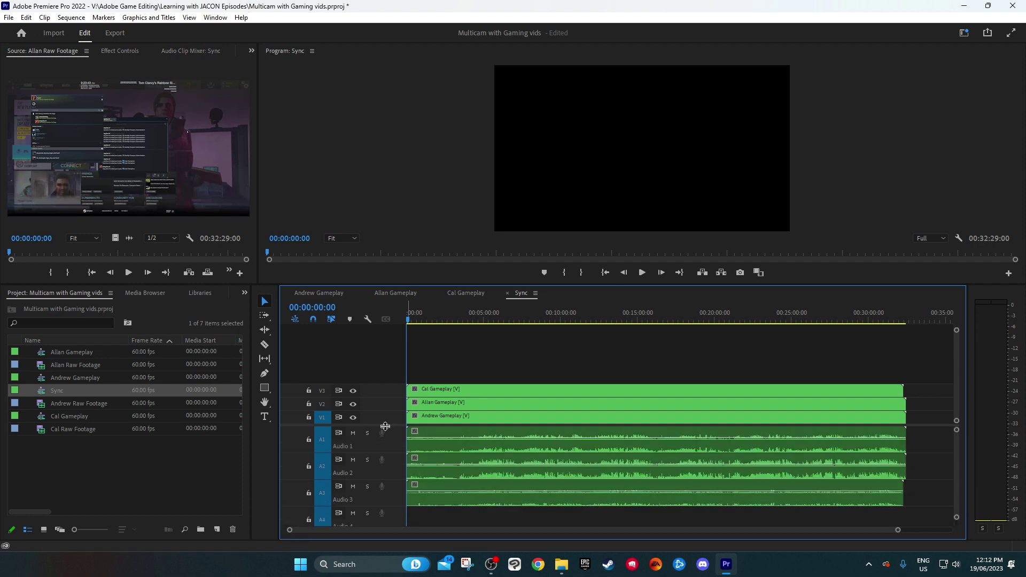
left_click_drag(386, 426, 392, 377)
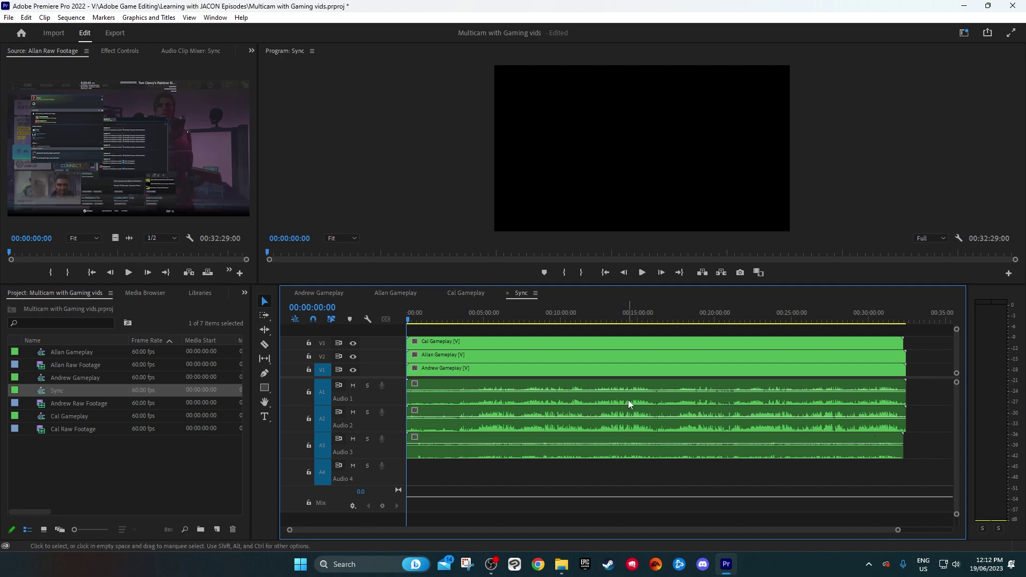
Scrub through the Sync sequence and leave the playhead at about 00:06:27:06
mouse_move(549, 314)
left_mouse_down()
mouse_move(571, 315)
mouse_move(551, 315)
left_mouse_up()
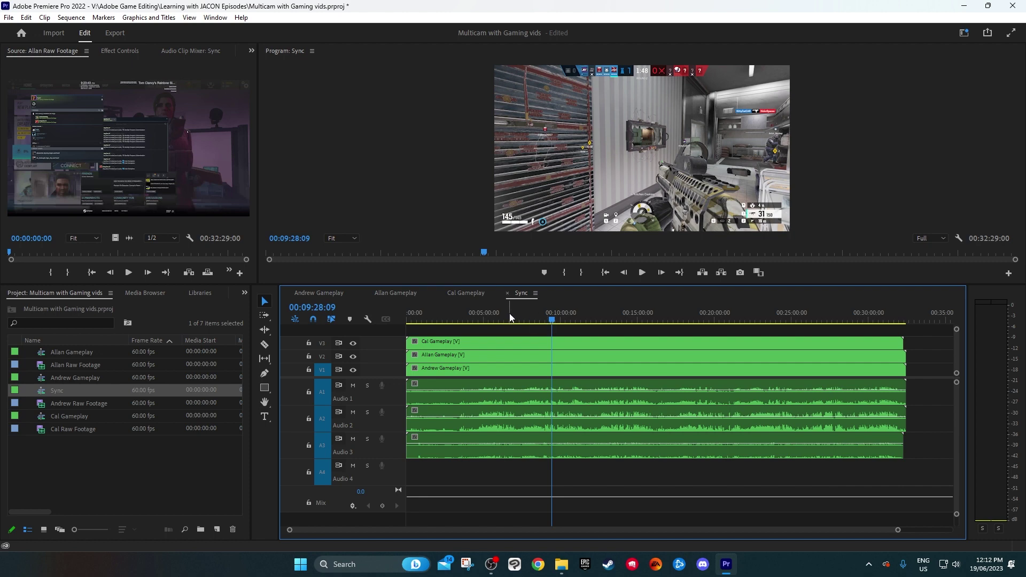
left_click_drag(507, 319, 493, 320)
left_click_drag(502, 319, 505, 319)
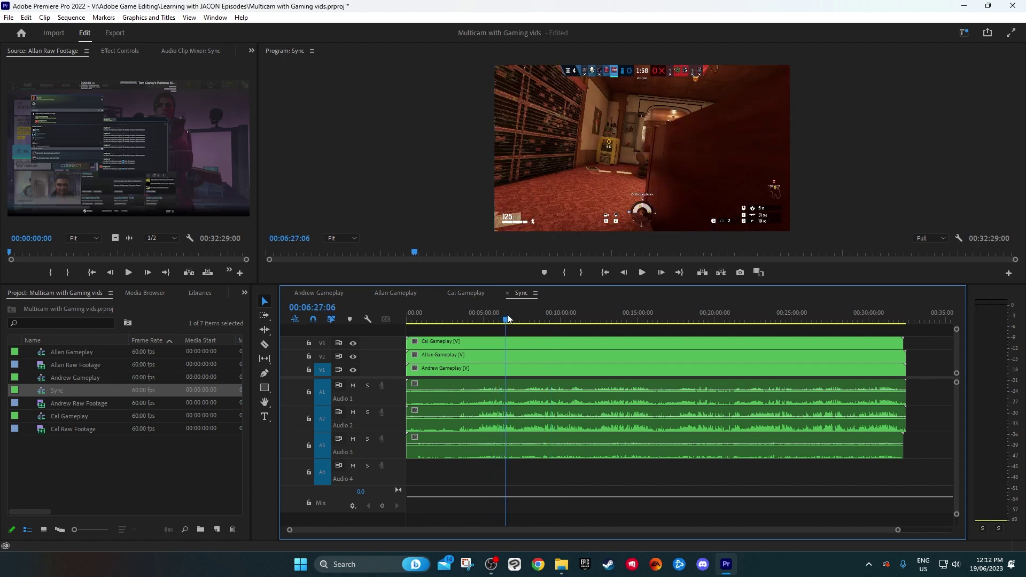
Unlink the raw footage's video from its audio in the first two gameplay sequences open in the timeline
left_click(321, 293)
right_click(482, 416)
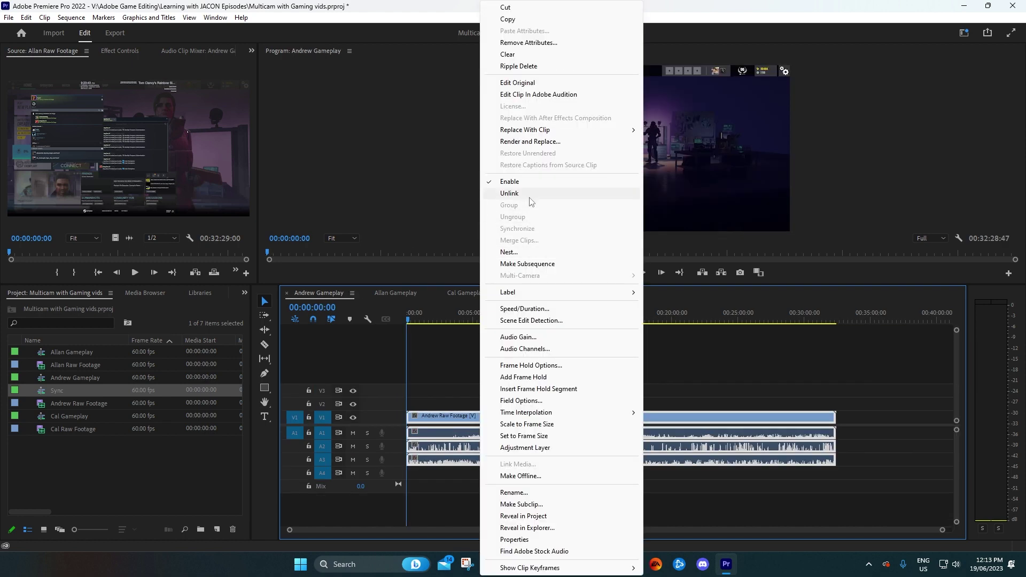
left_click(529, 194)
left_click(410, 296)
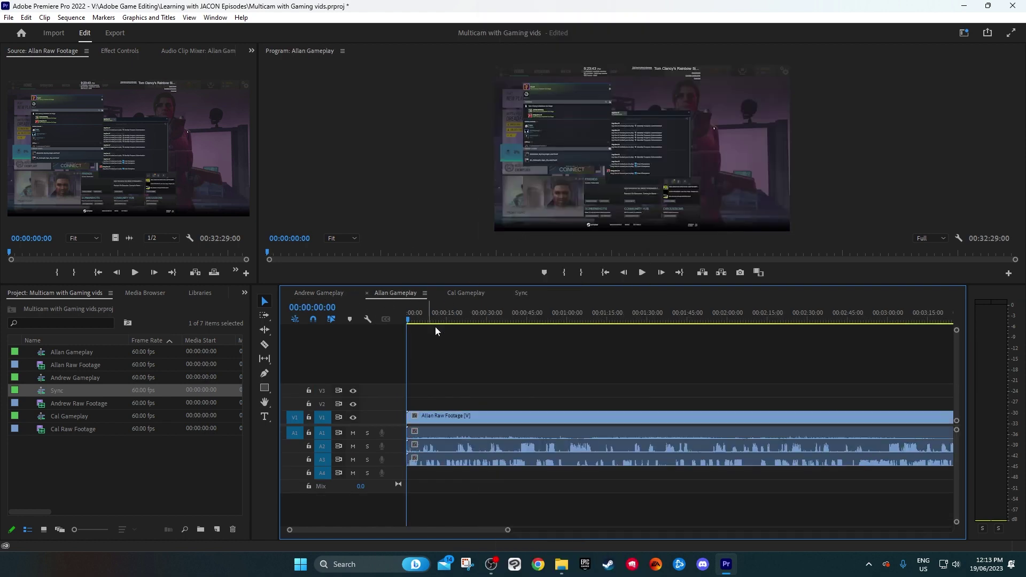
right_click(476, 416)
left_click(510, 194)
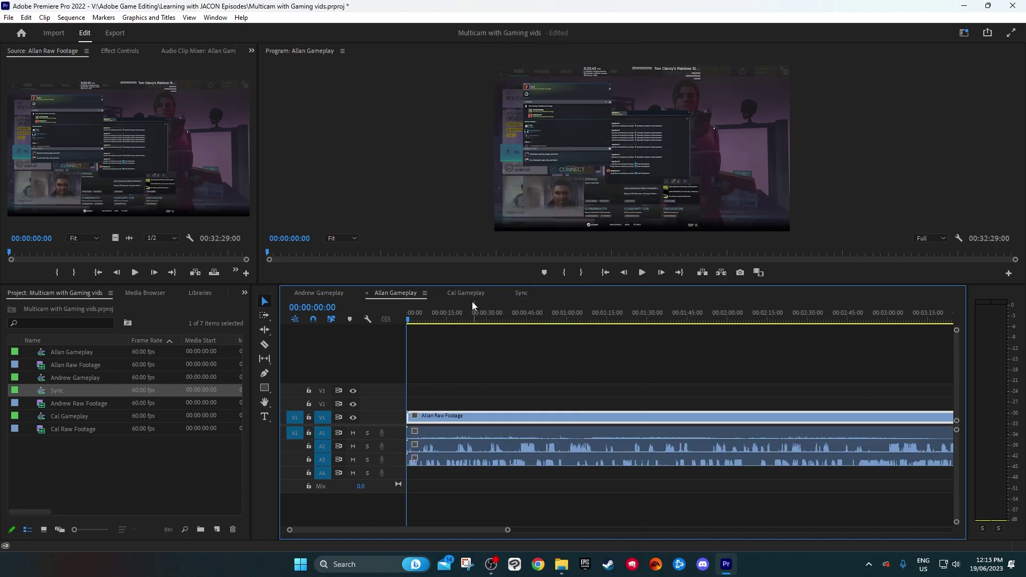
Unlink the raw footage's video from its audio in the third gameplay sequence open in the timeline
left_click(465, 293)
right_click(483, 418)
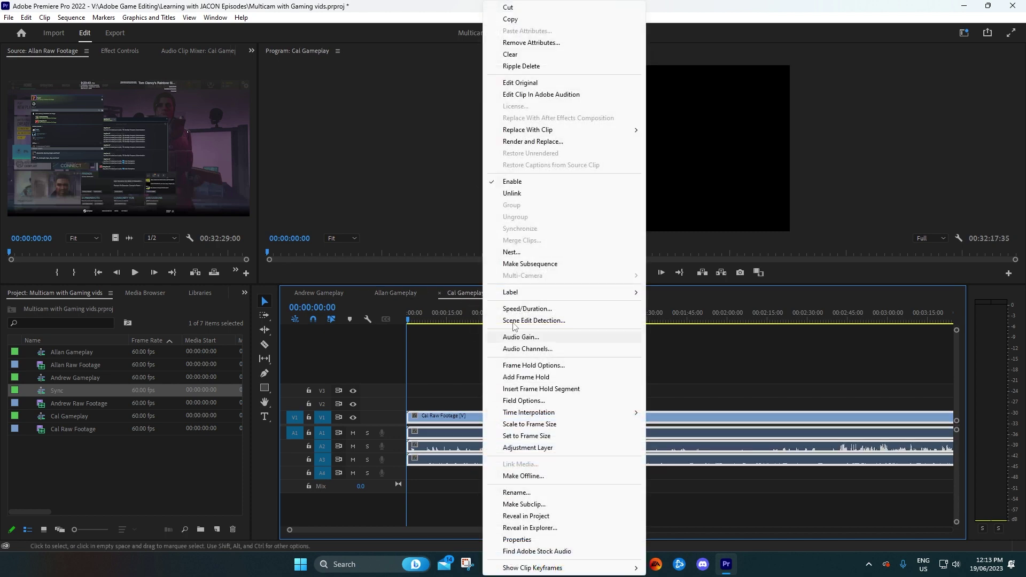
left_click(513, 194)
left_click(501, 315)
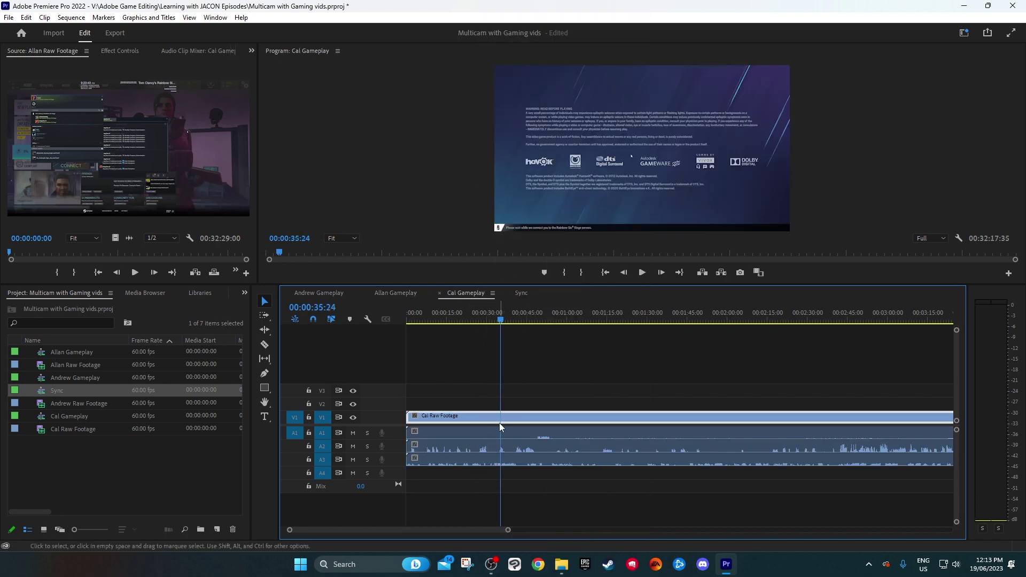
left_click(511, 451)
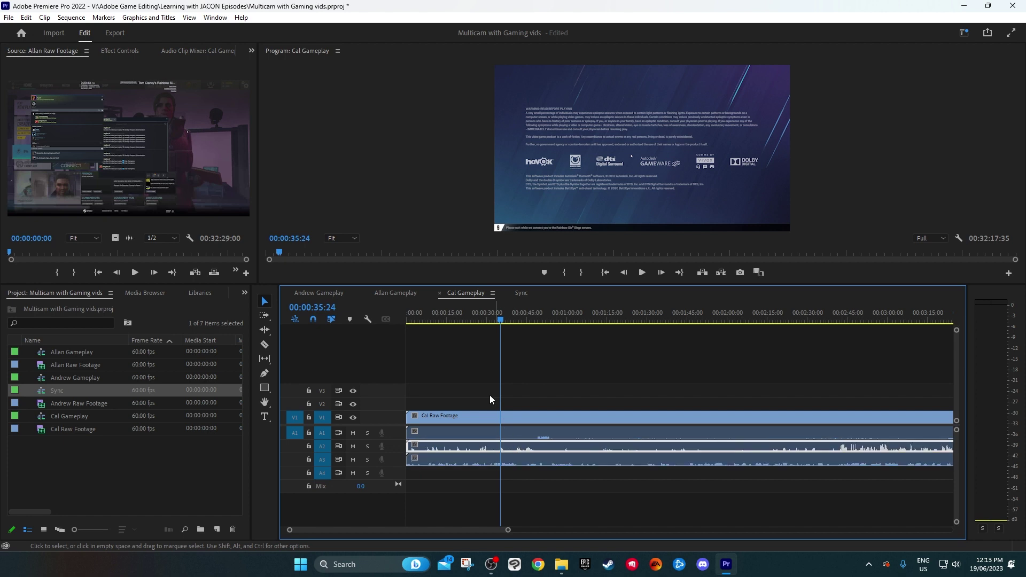
Cut the audio clips on A2 and A3 out of the first gameplay sequence
left_click(319, 293)
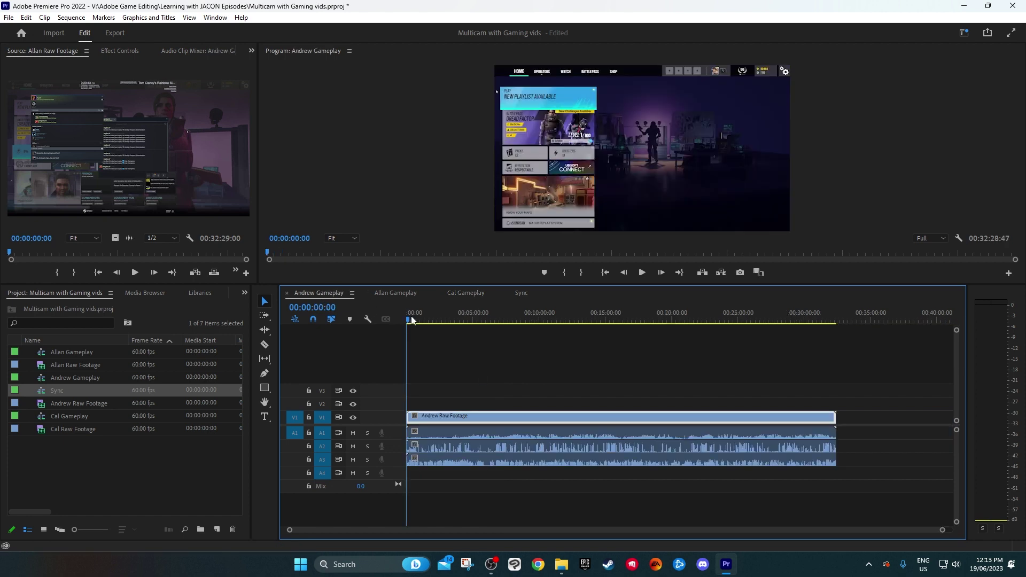
left_click(516, 293)
left_click(452, 380)
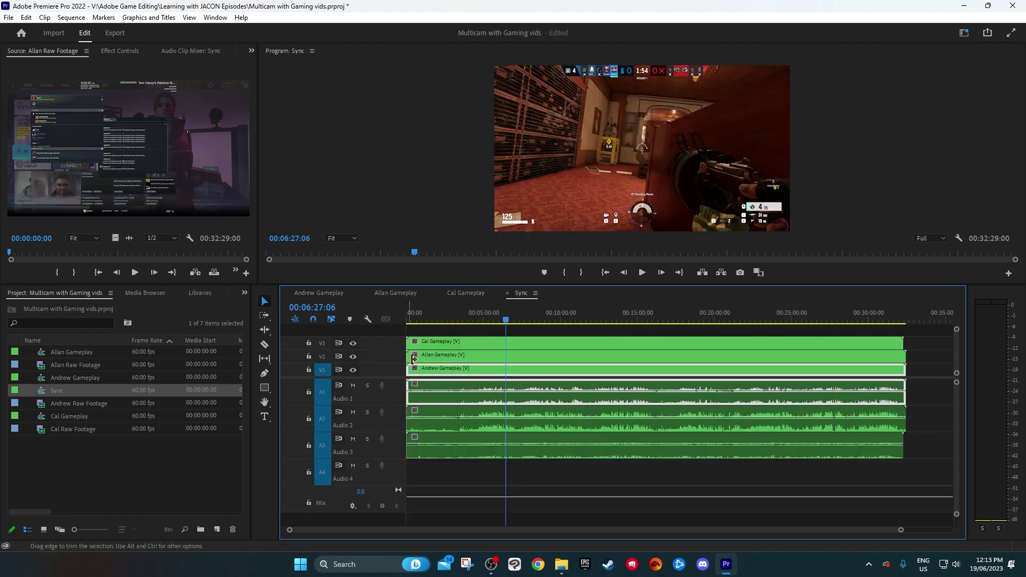
left_click(325, 301)
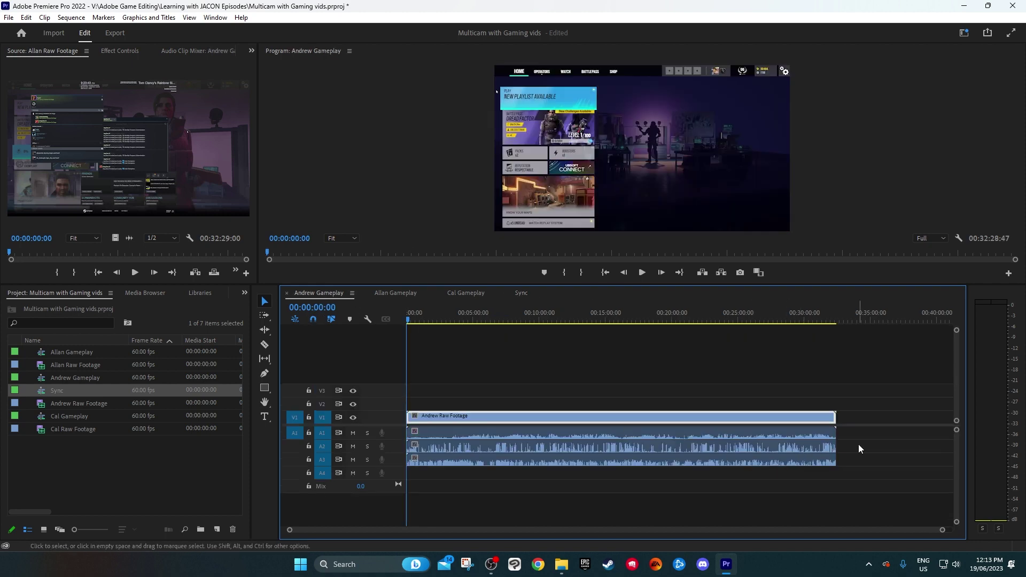
left_click_drag(859, 448, 830, 459)
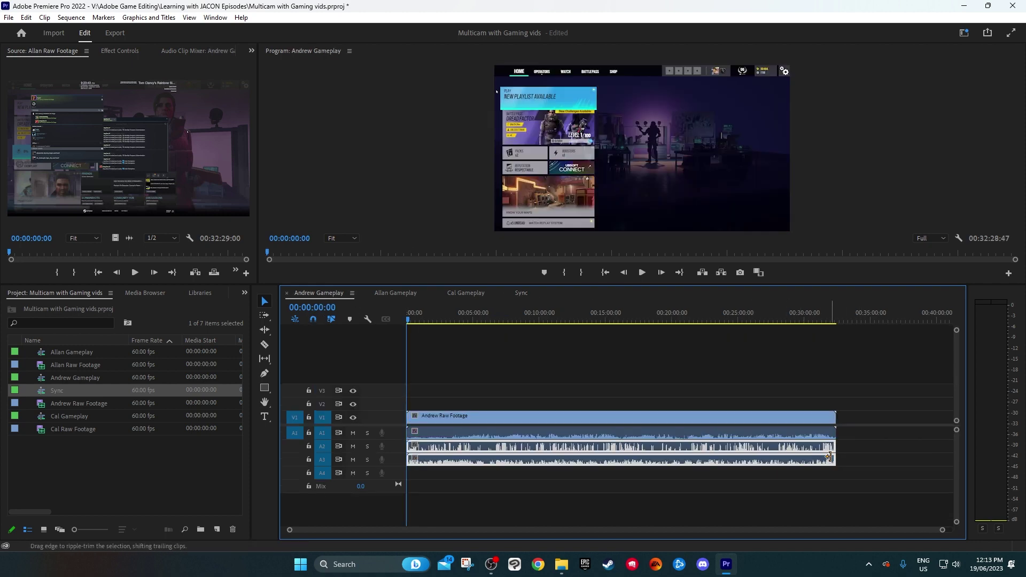
key("Delete")
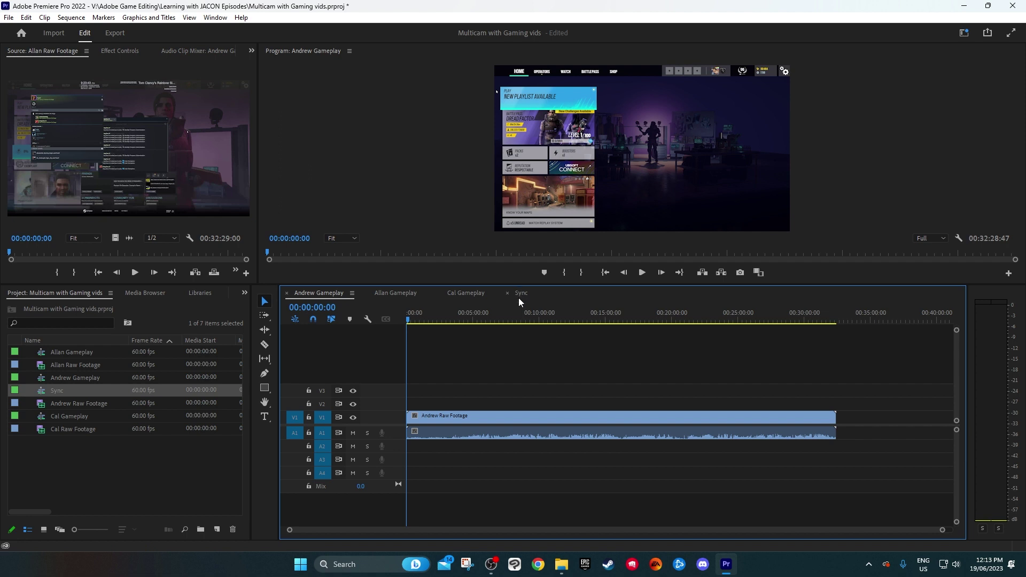
Target track A4 in Sync and paste the two cut audio clips onto A4 and A5 at the start of the sequence
left_click(529, 294)
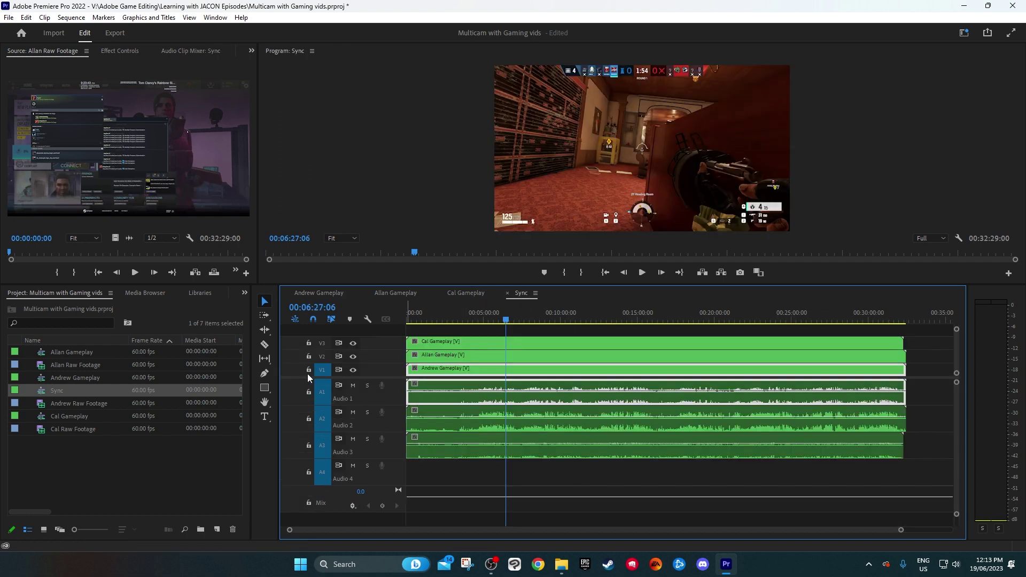
left_click(322, 418)
left_click(322, 445)
key("Home")
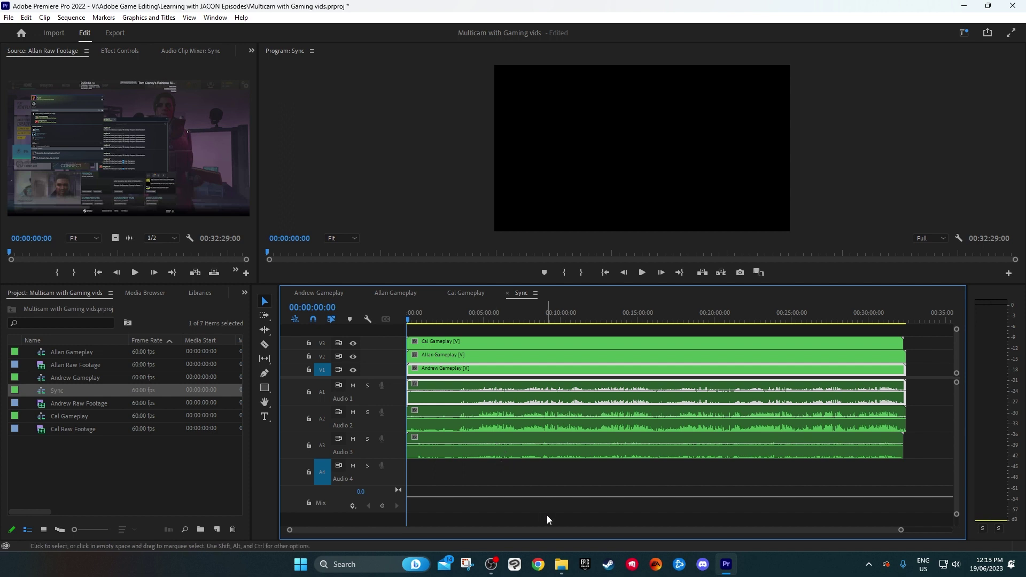
key("period")
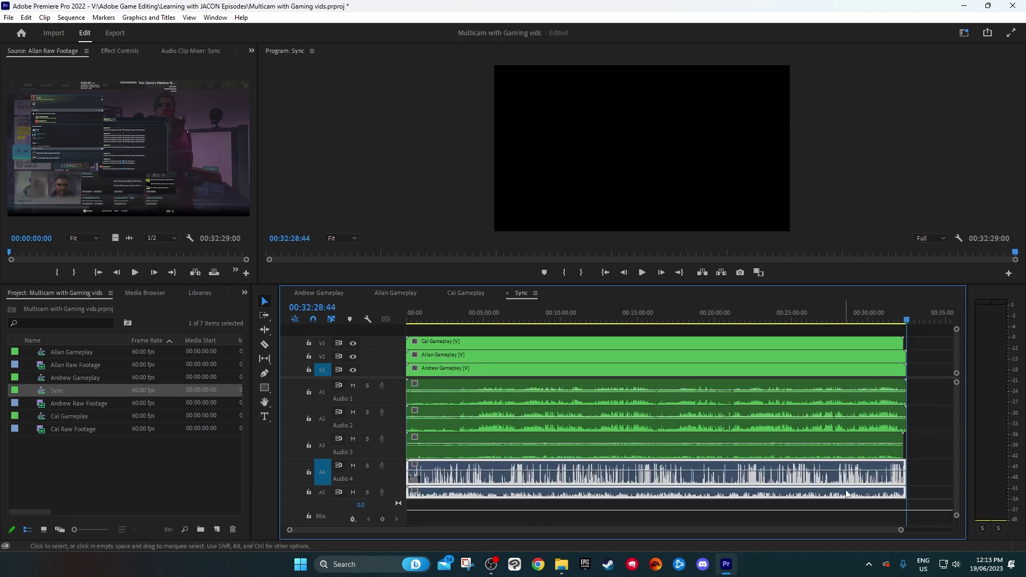
Give the pasted audio clip on A5 in Sync a purple label colour
left_click(934, 454)
left_click(832, 481)
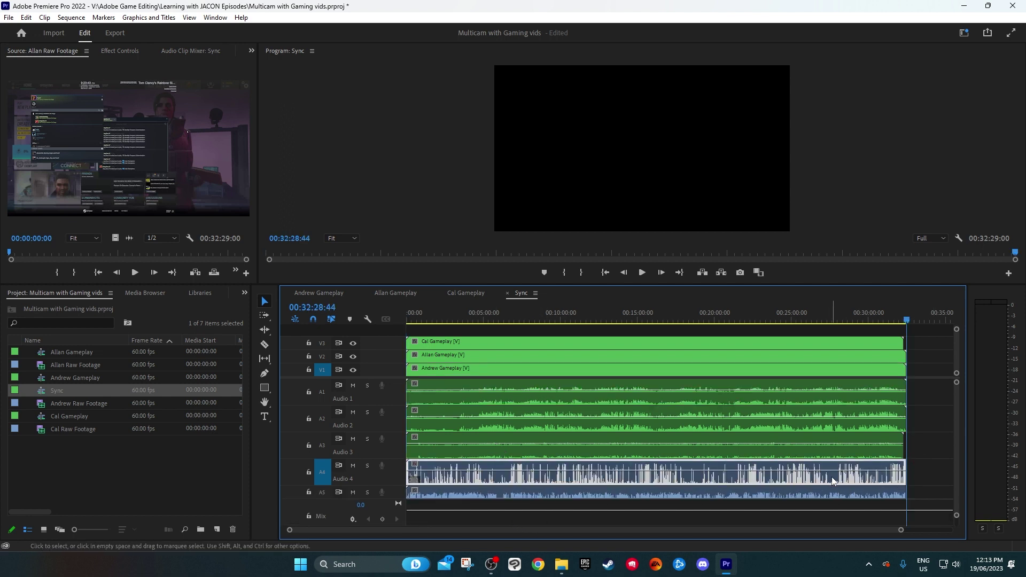
left_click(853, 492)
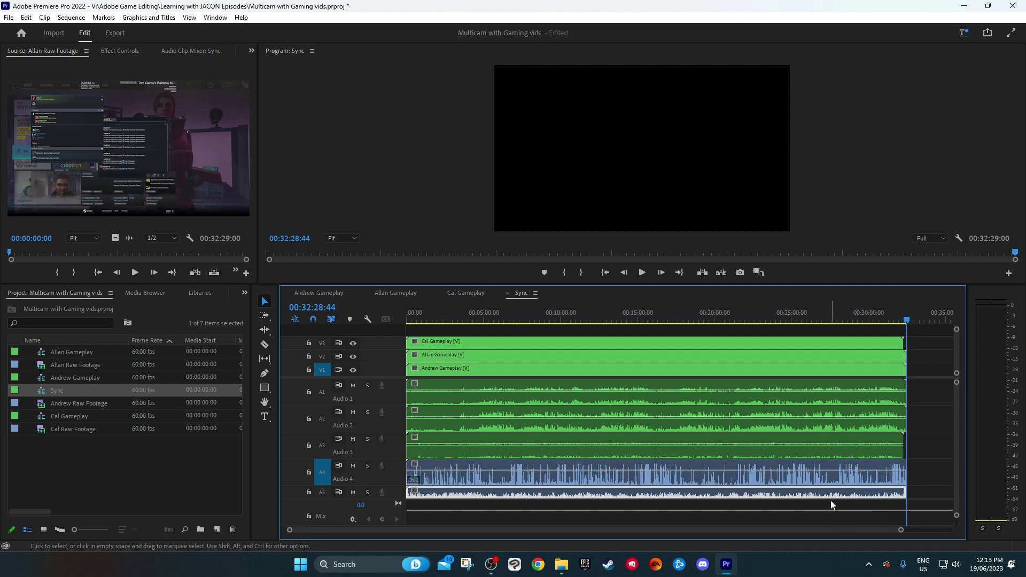
right_click(842, 492)
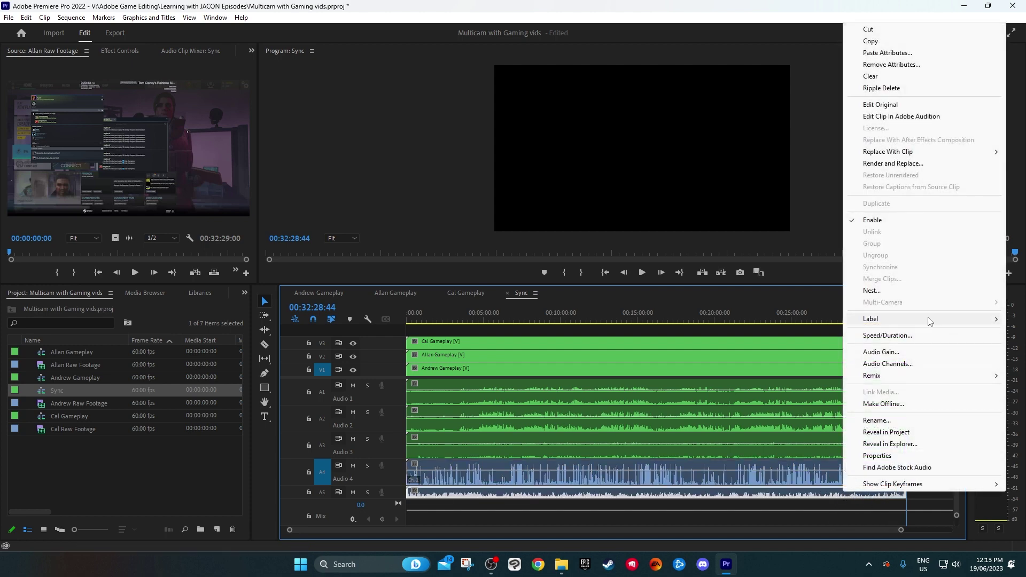
mouse_move(932, 321)
left_click(801, 337)
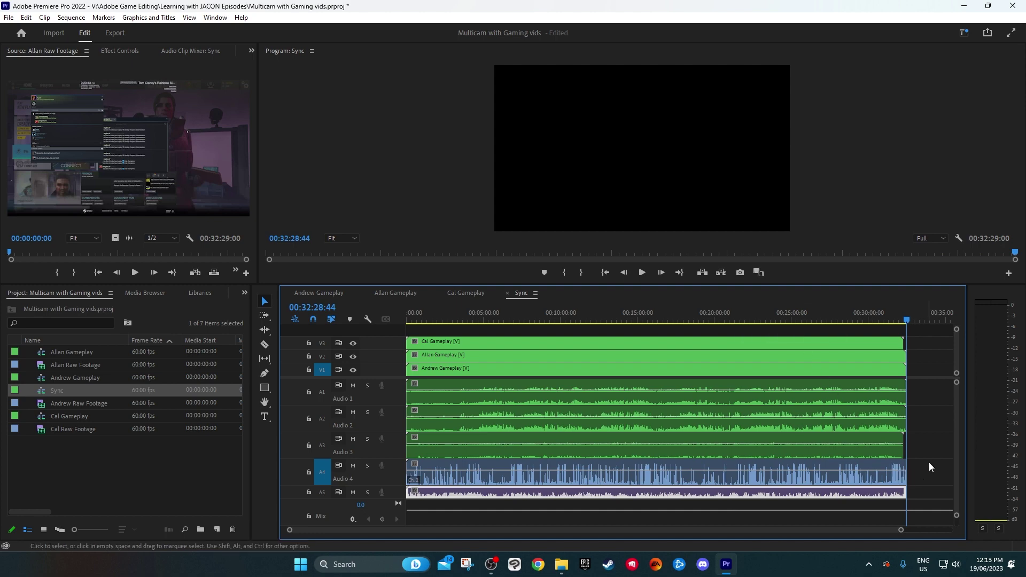
Enlarge the timeline area in Sync and move the purple audio clip from A5 down to A7
left_click_drag(827, 285, 821, 200)
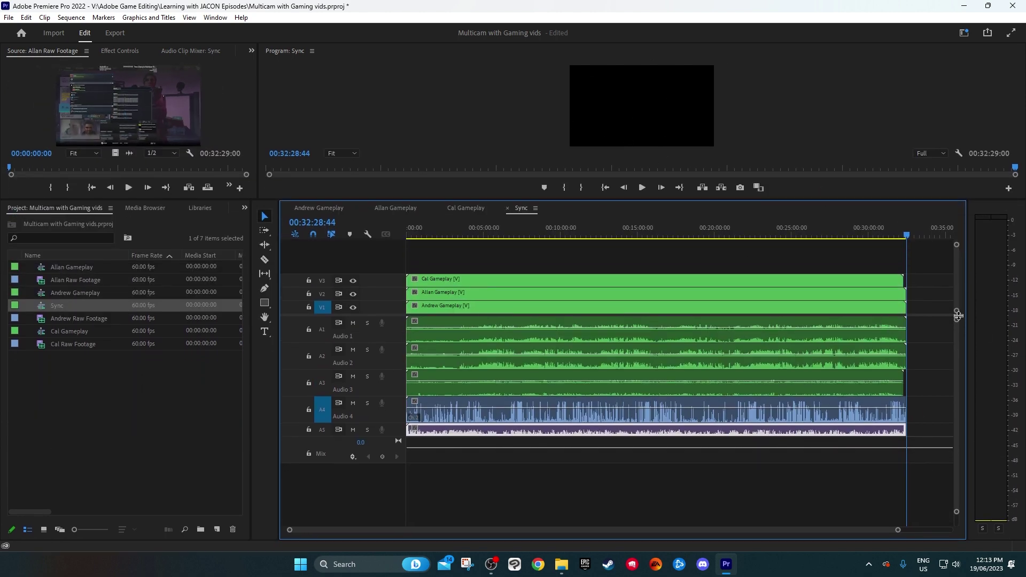
left_click_drag(957, 517, 957, 526)
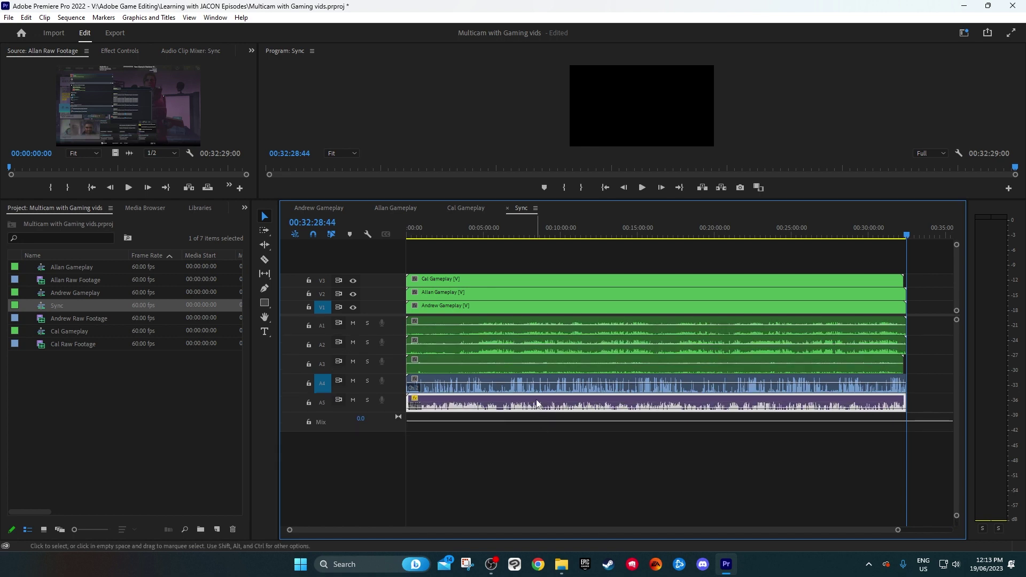
left_click(431, 404)
left_click_drag(432, 401, 452, 439)
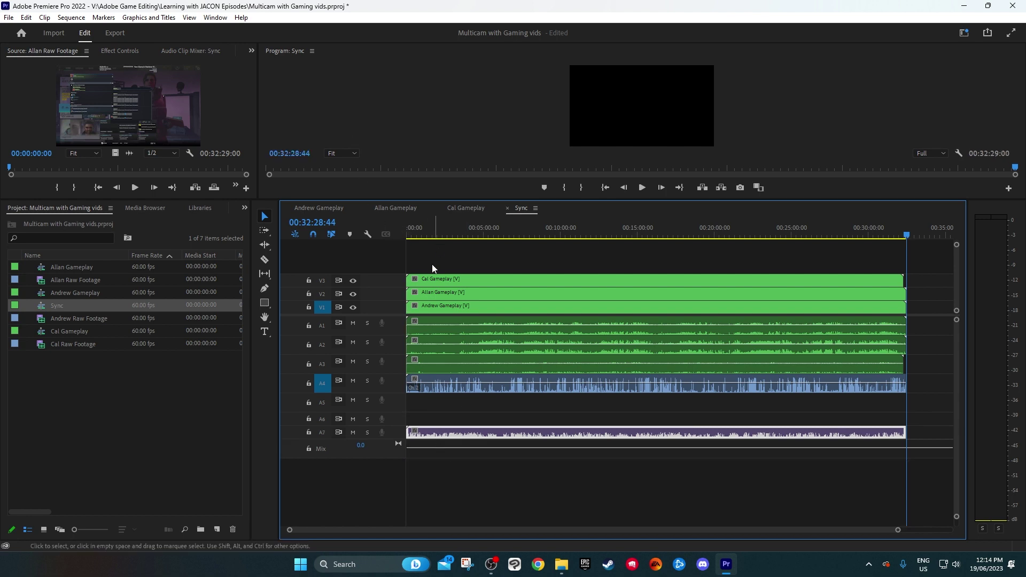
Cut the A2 audio clip from the second gameplay sequence and paste it onto A5 at the start of Sync
left_click(401, 205)
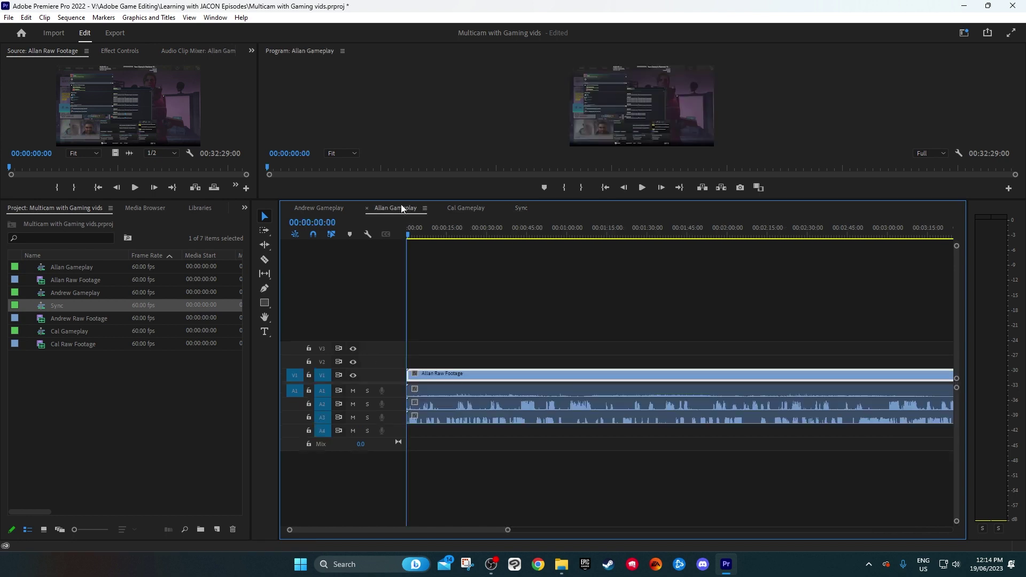
right_click(536, 412)
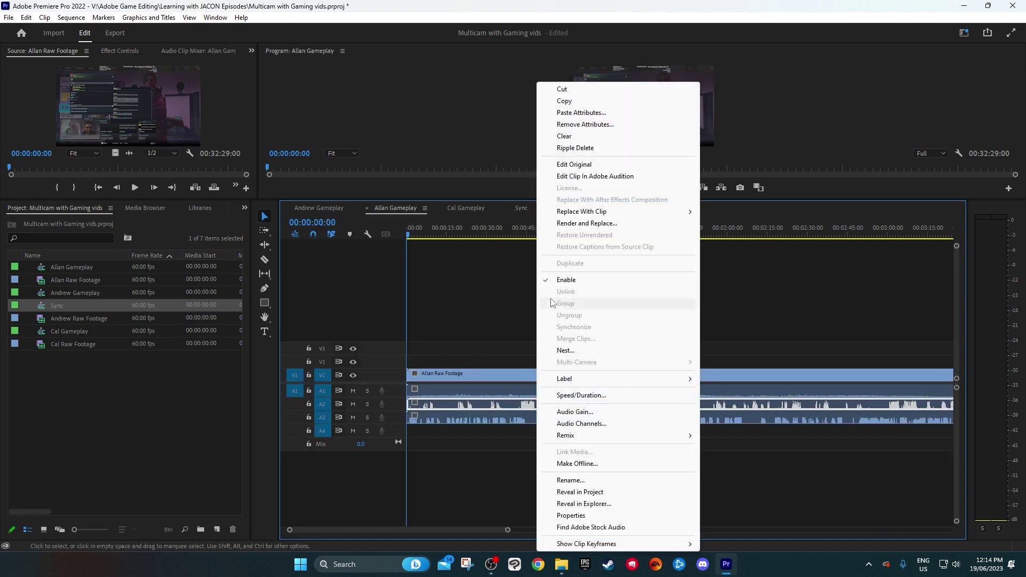
left_click(566, 90)
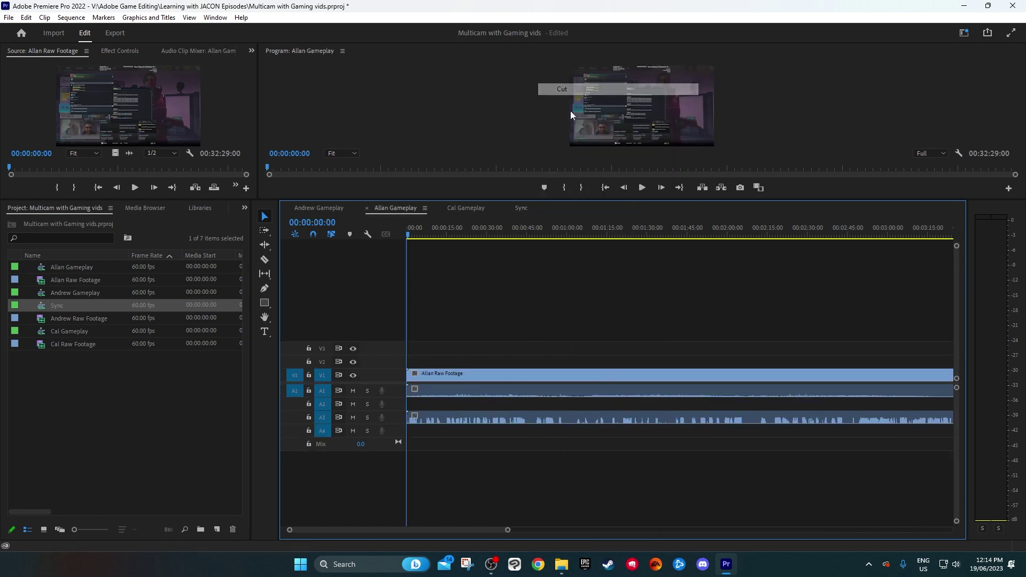
left_click(327, 206)
left_click(517, 208)
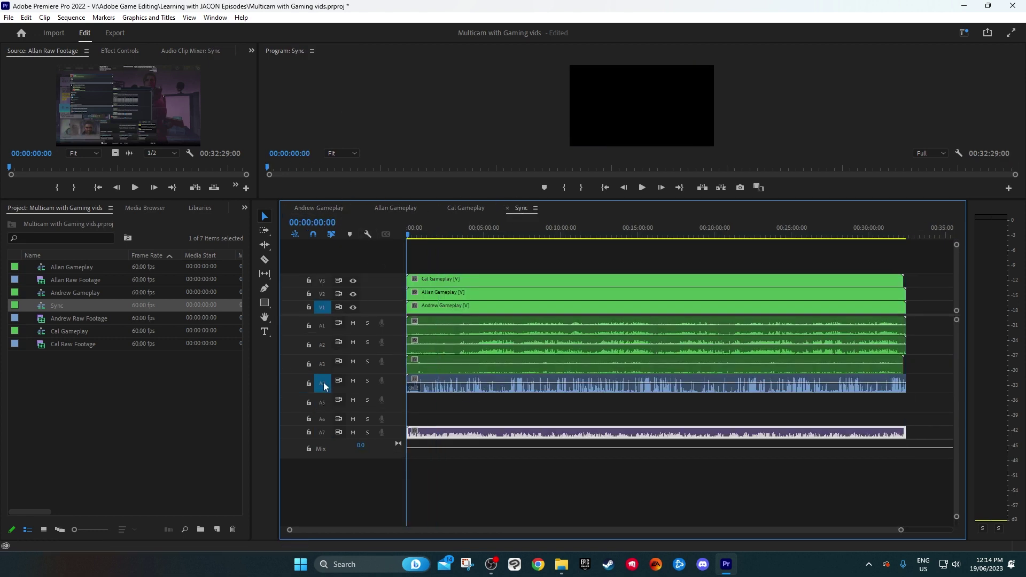
left_click(322, 402)
key("ctrl+v")
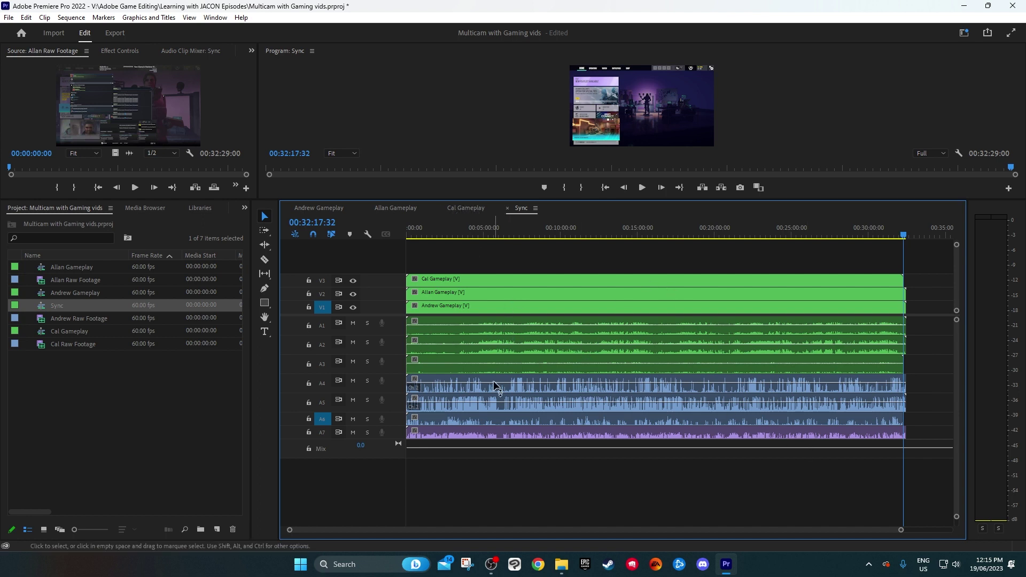
Delete the A3 audio clip from the third and second gameplay sequences and check the remaining audio in each gameplay sequence
left_click(463, 210)
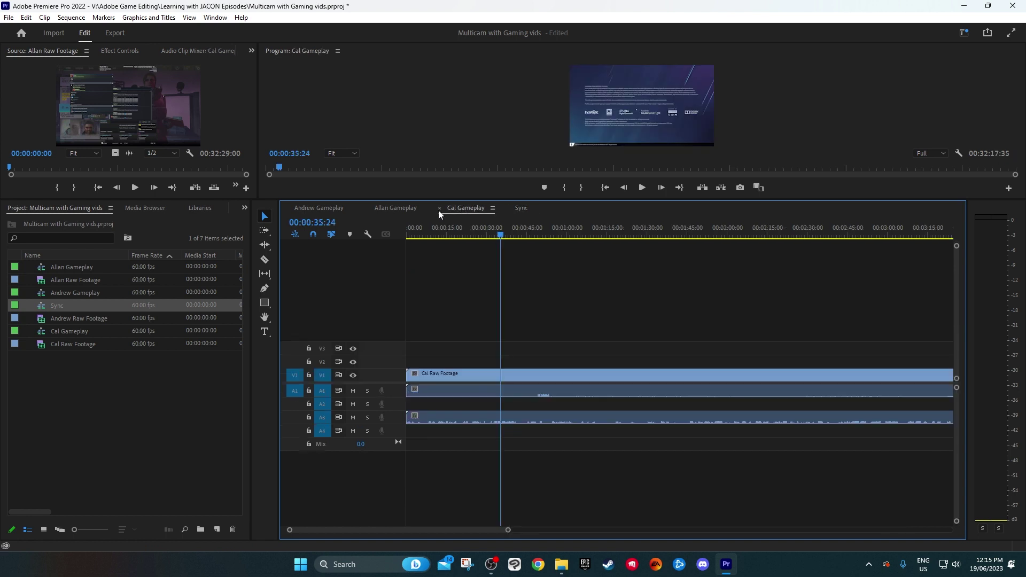
left_click(462, 418)
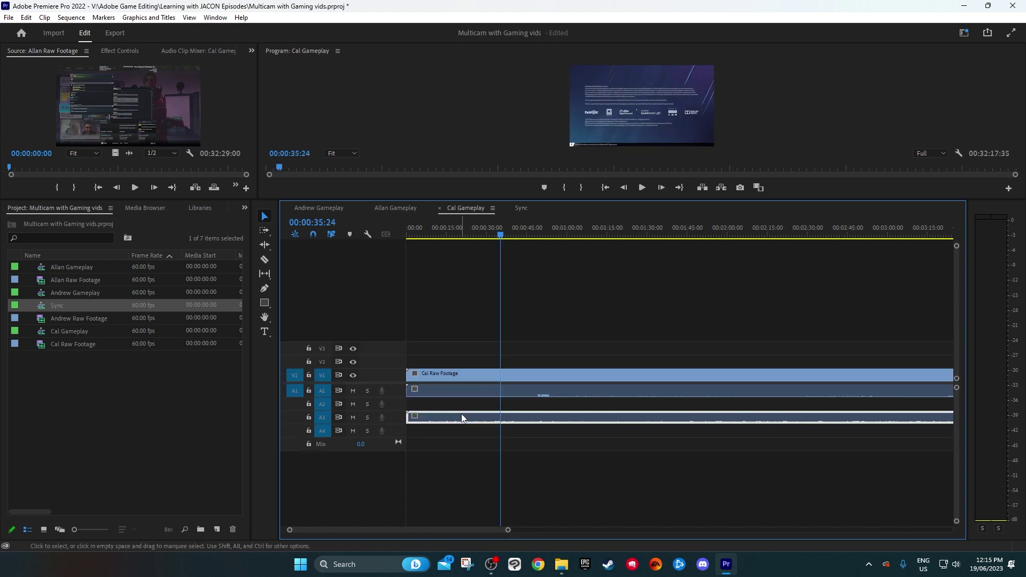
left_click(406, 210)
left_click(455, 417)
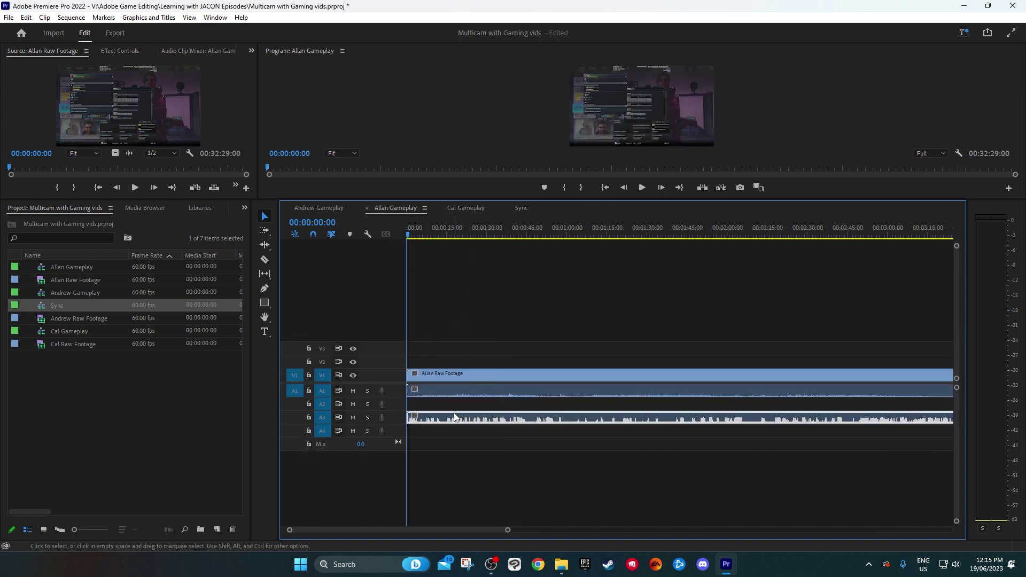
key("Delete")
left_click(324, 208)
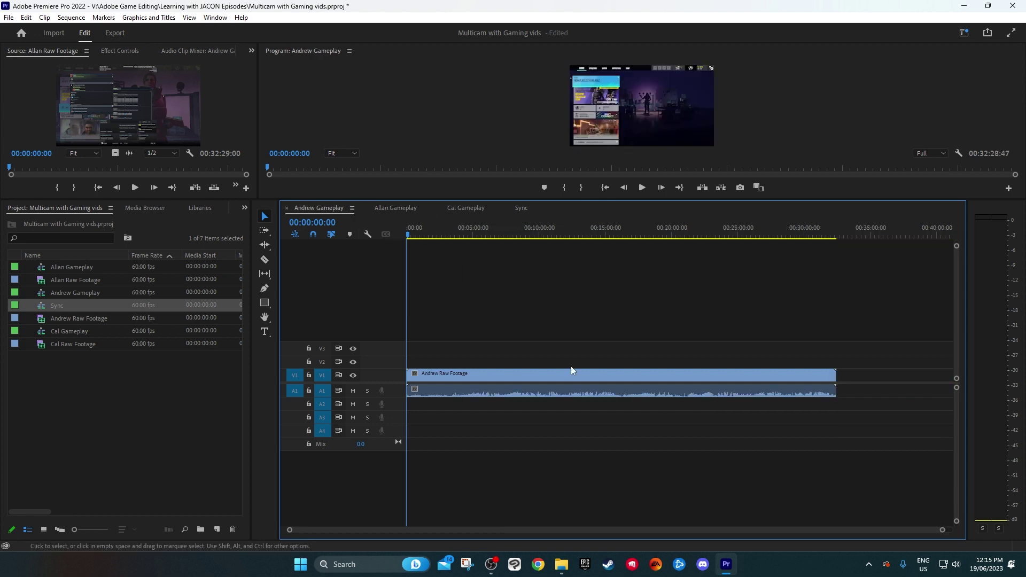
left_click(405, 211)
left_click(472, 206)
left_click(424, 212)
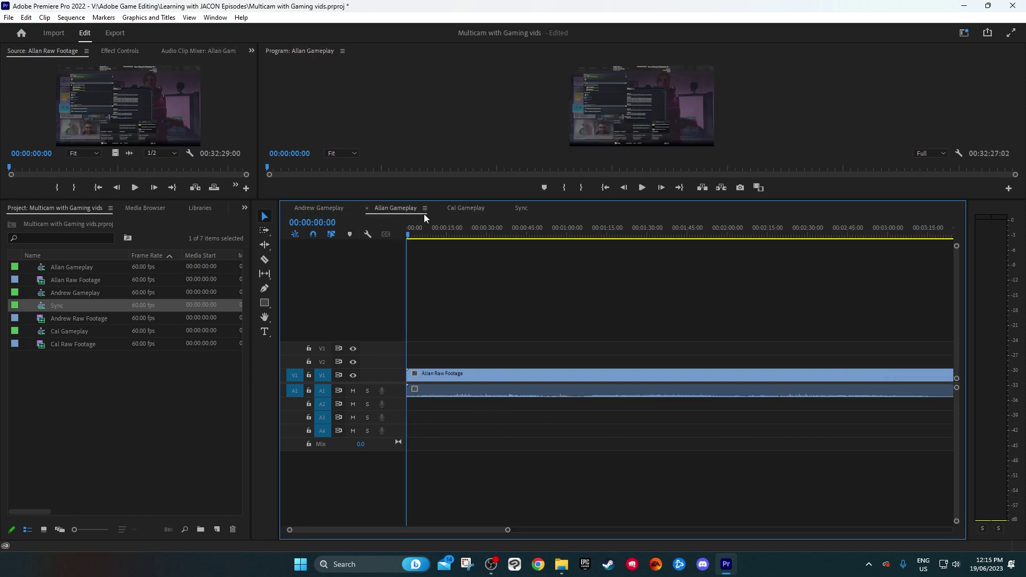
left_click(463, 207)
Select all the video and audio clips in Sync and shift them together about 2 minutes 13 seconds later on the timeline
left_click(518, 208)
left_click(446, 306)
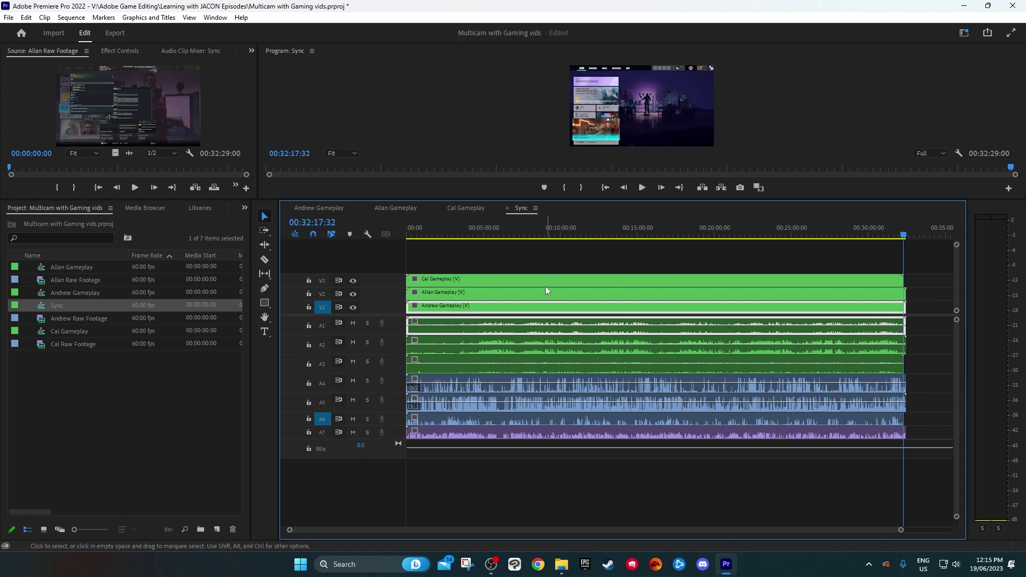
left_click_drag(543, 251, 606, 394)
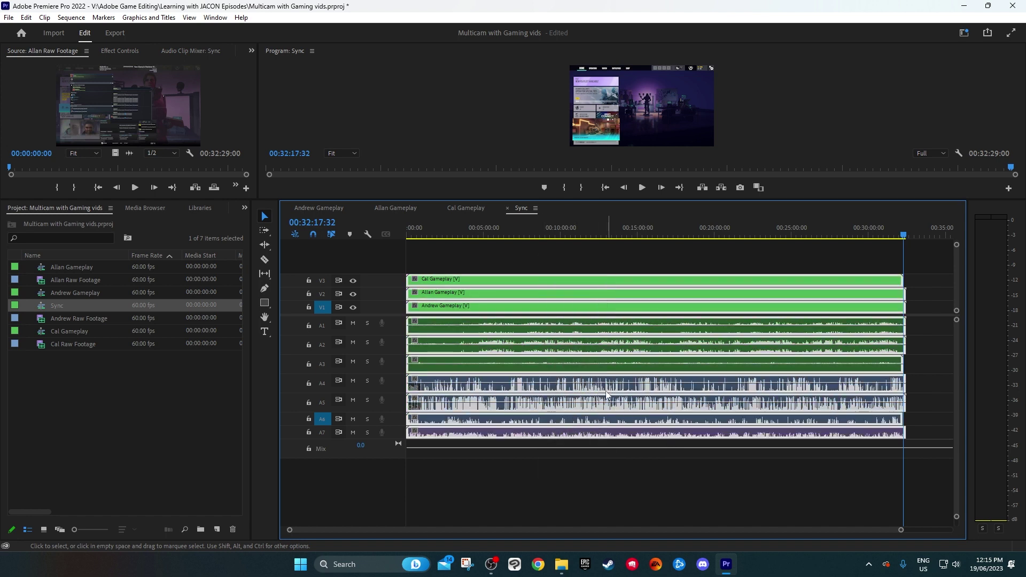
left_click_drag(588, 277, 604, 290)
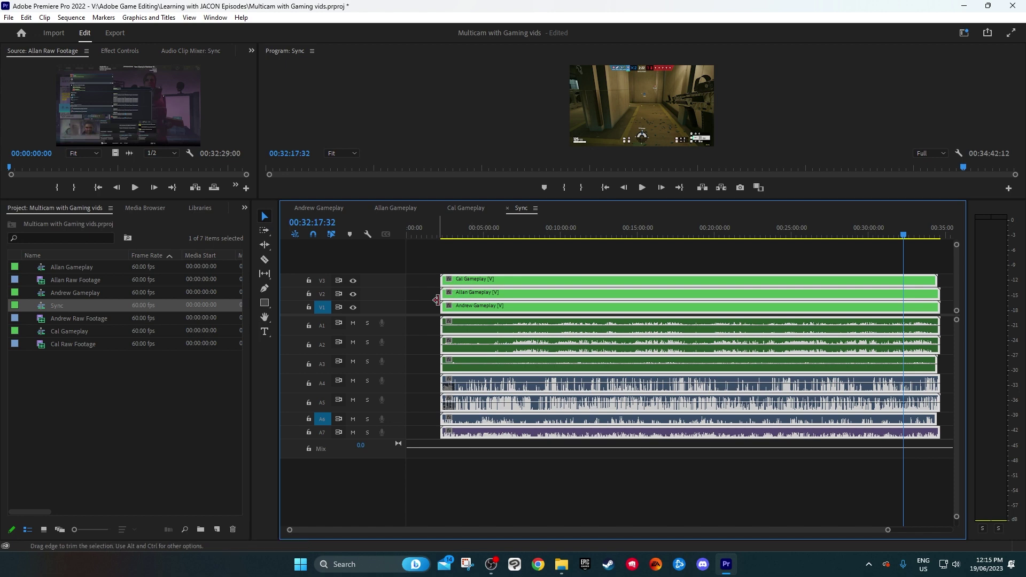
left_click(518, 269)
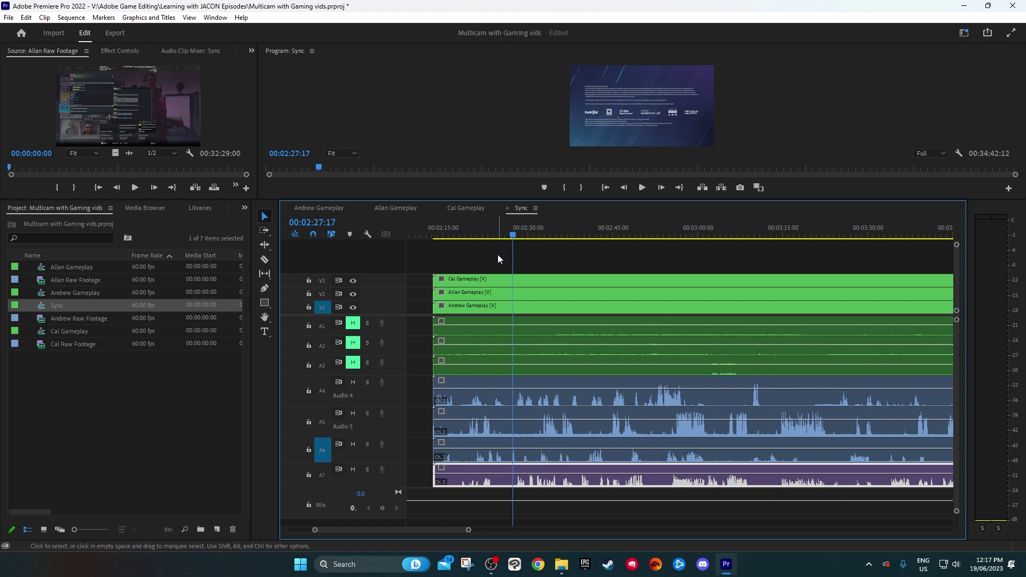
Solo audio tracks A6 and A7 in Sync and play the sequence from about 00:02:20:35 to compare them
left_click_drag(494, 234, 474, 235)
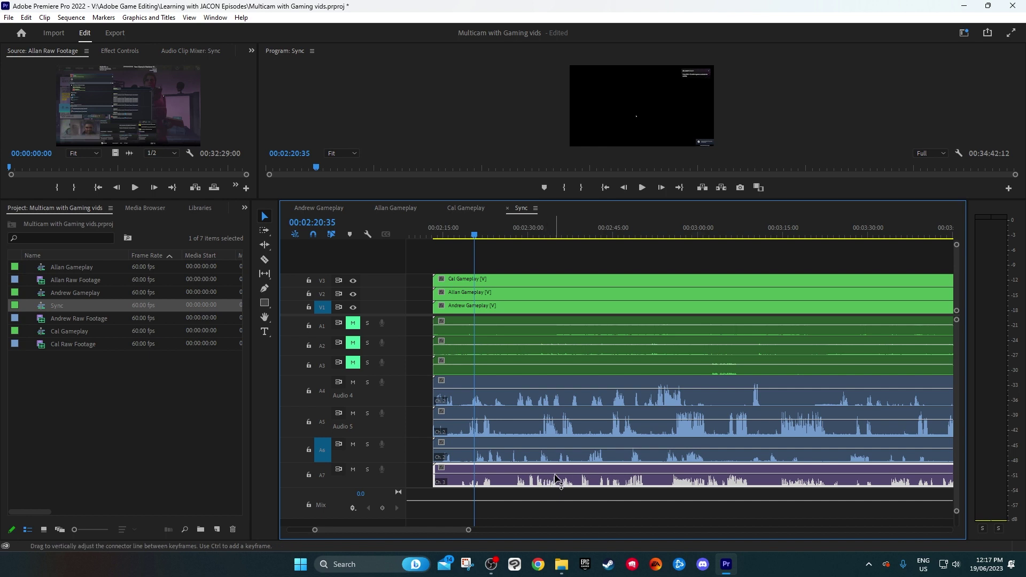
left_click(367, 444)
left_click(367, 469)
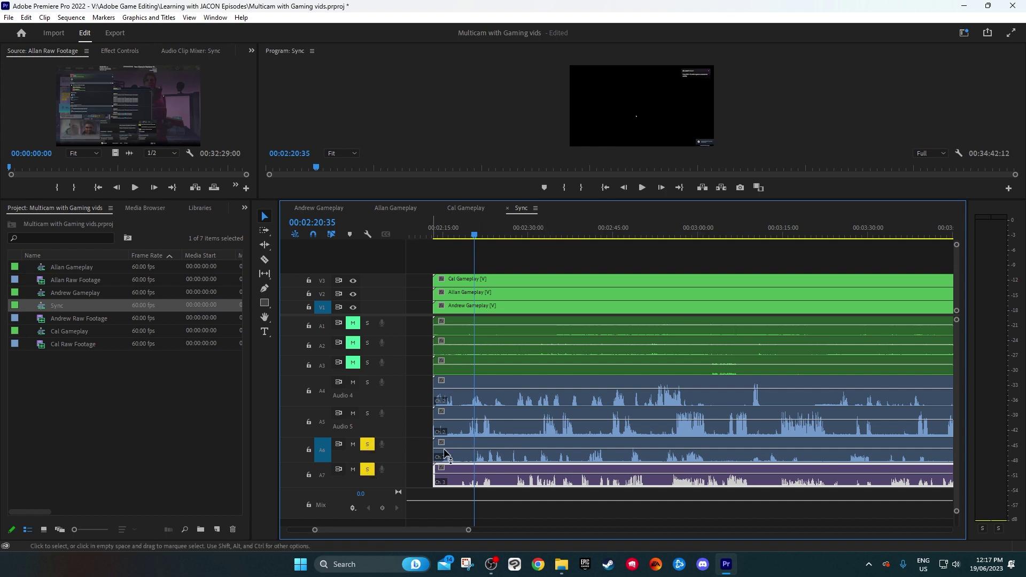
key("space")
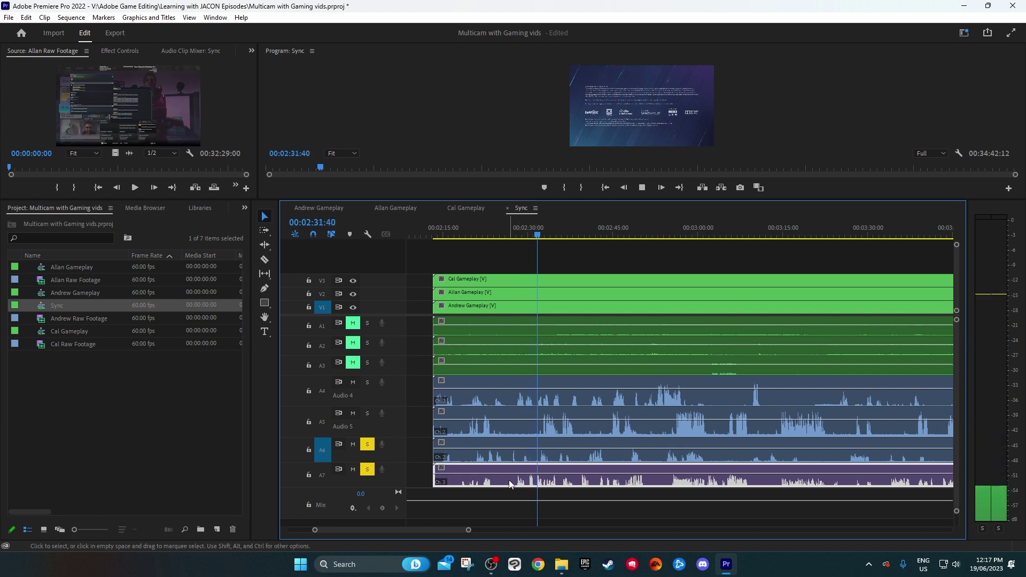
Shift the V3 gameplay clip with its A3 and A6 audio about 7 seconds later in Sync, starting at about 00:02:20:28
key("space")
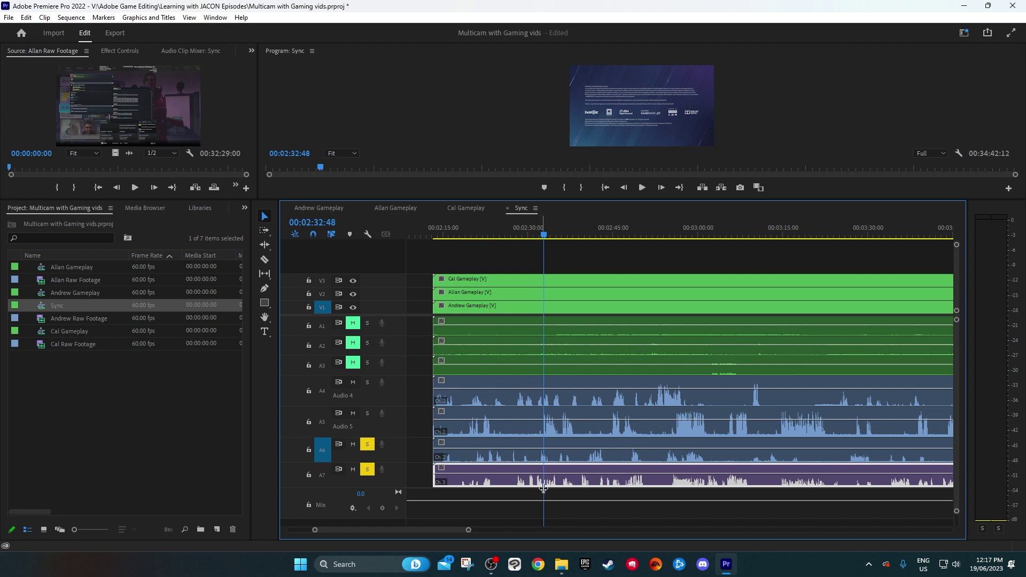
left_click(500, 459)
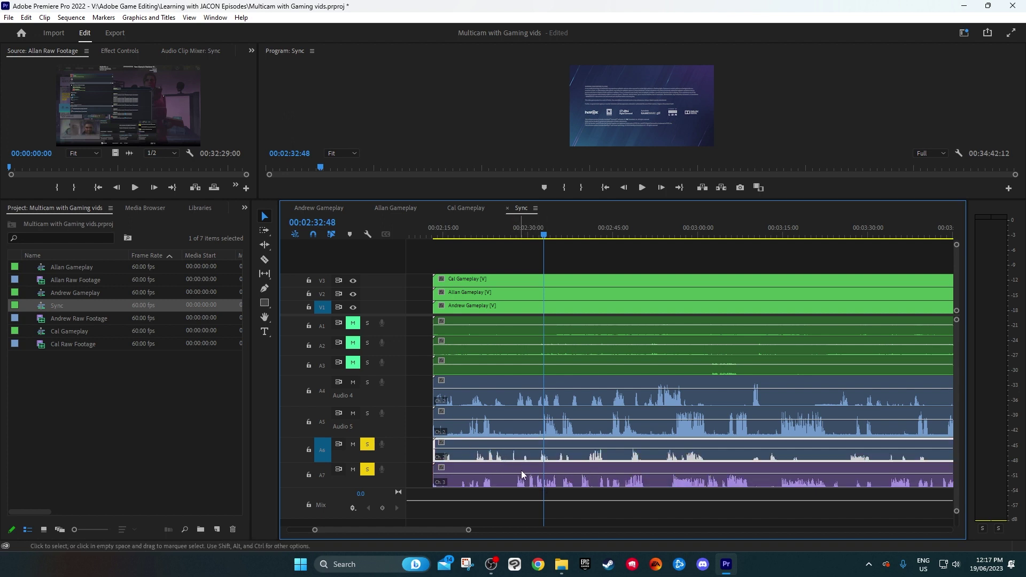
left_click(512, 278, "shift")
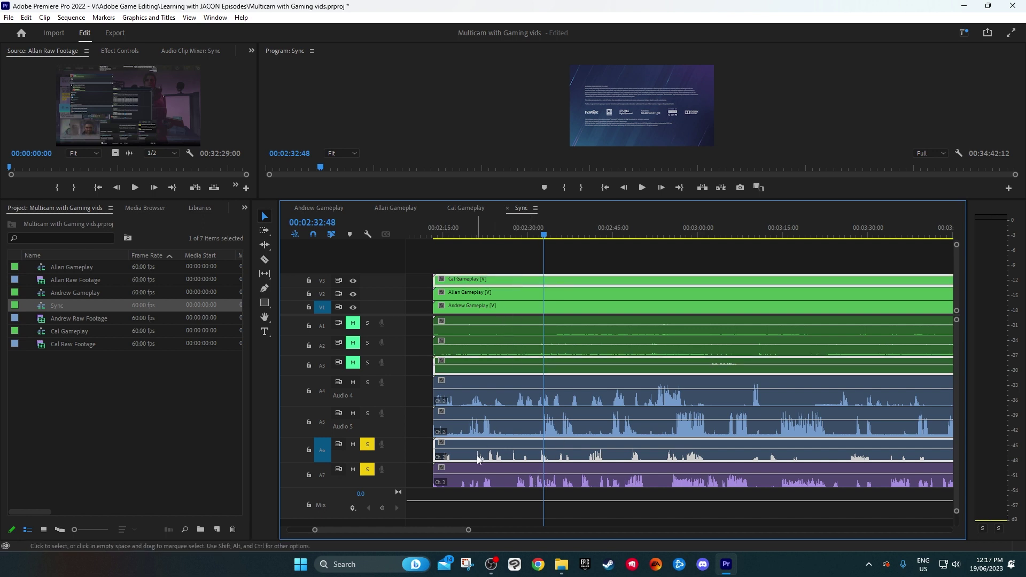
left_click_drag(477, 458, 524, 457)
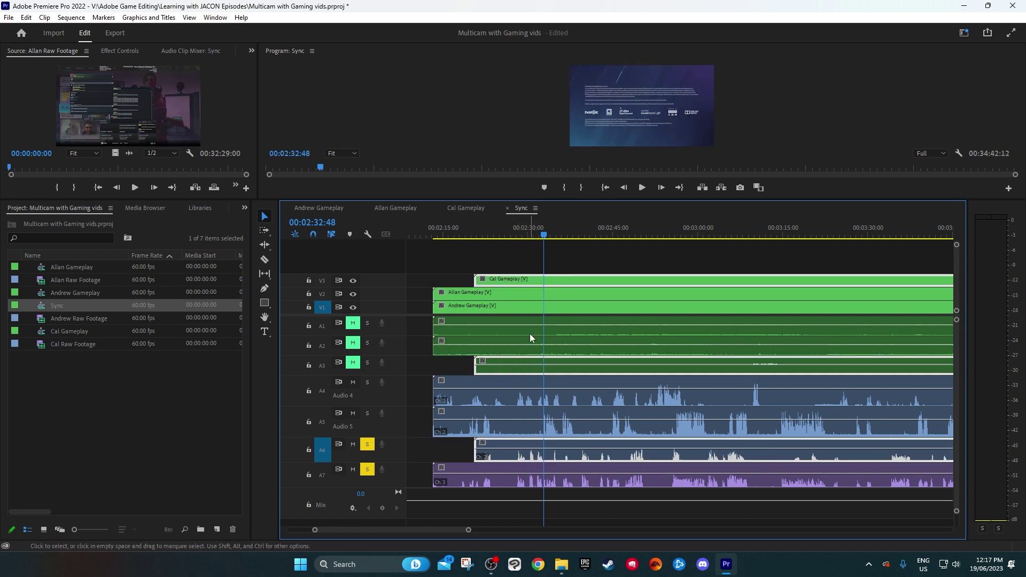
Play Sync from about 00:02:27:40 with A6 and A7 soloed to check the shifted clip's alignment
left_click_drag(514, 236, 517, 239)
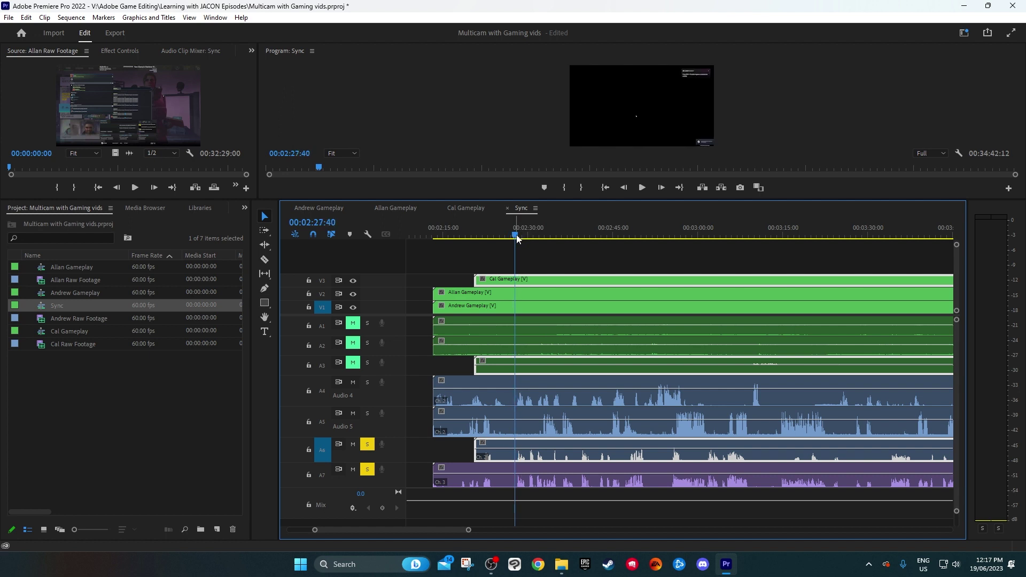
key("space")
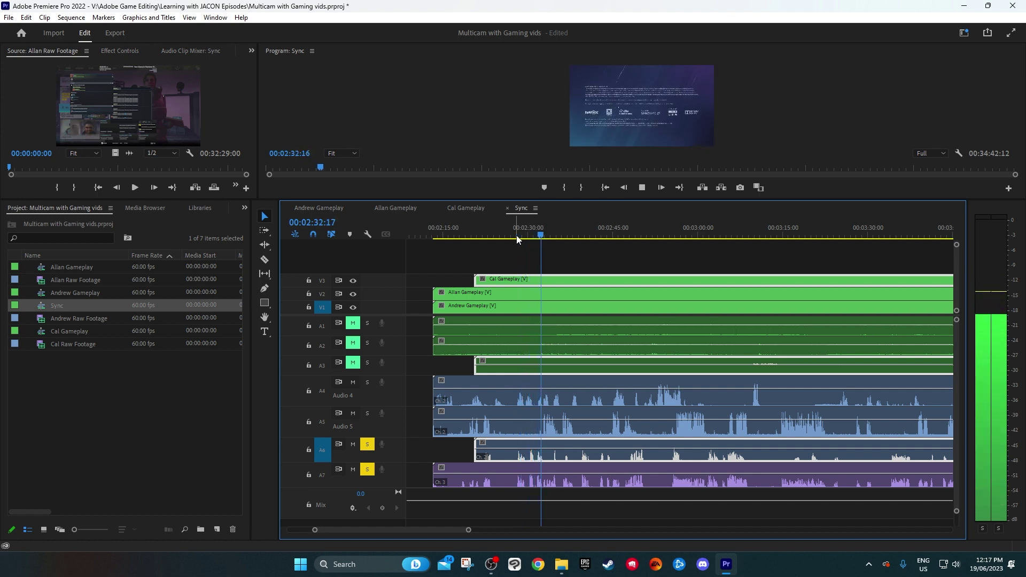
key("space")
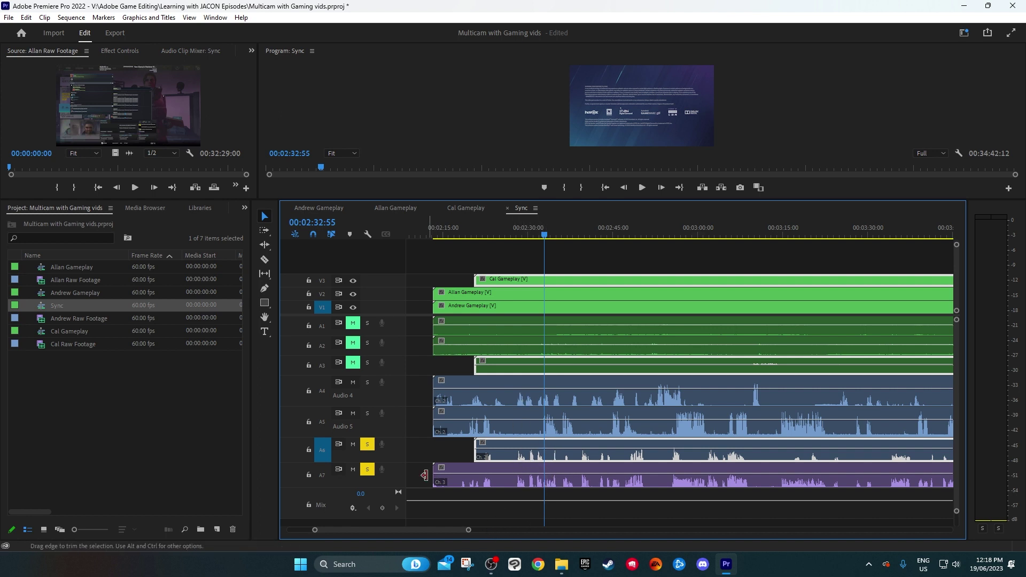
Compare the A6 and A7 waveforms closely and replay both soloed tracks from about 00:02:28:08
left_click(368, 469)
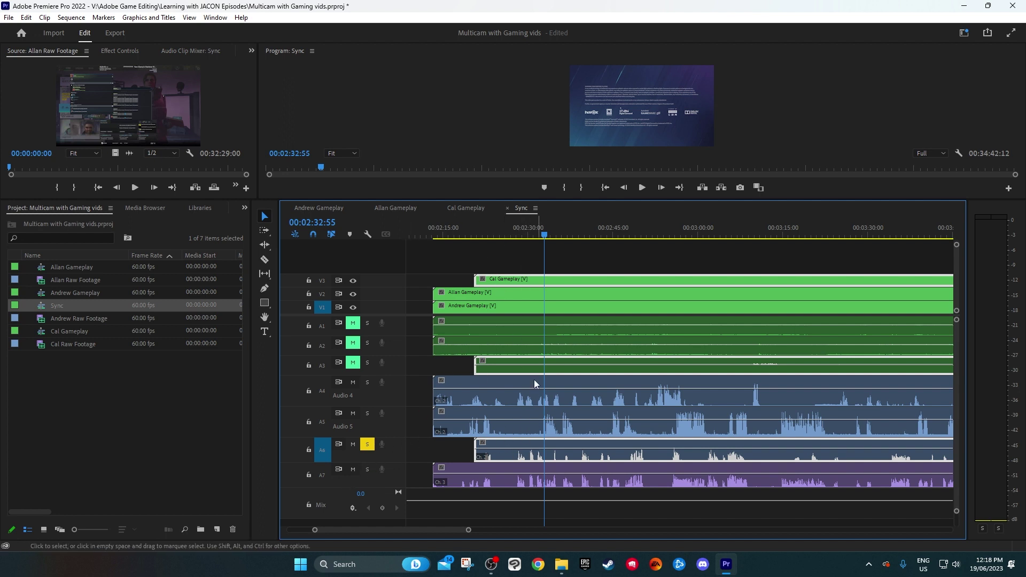
left_click_drag(529, 236, 519, 237)
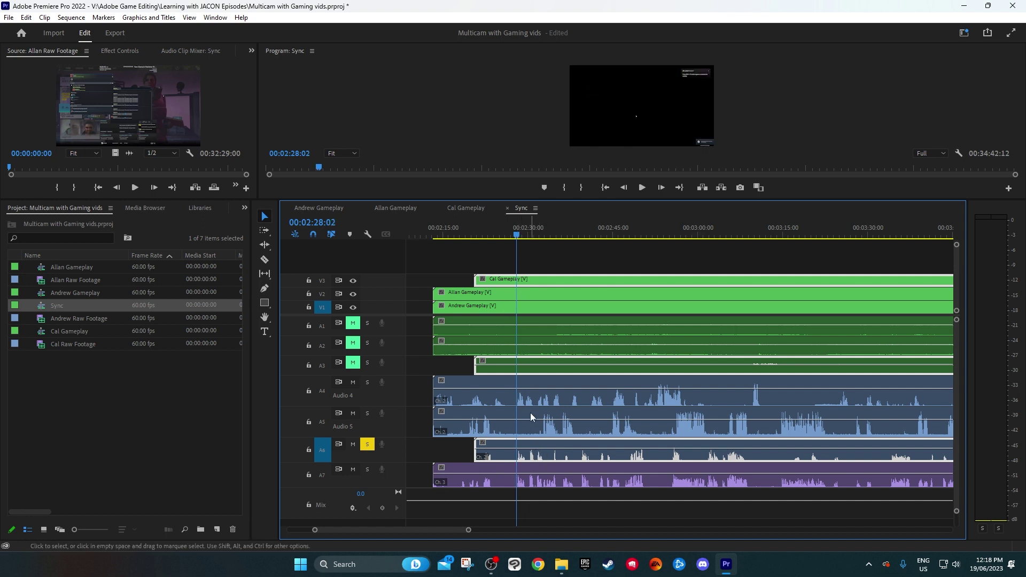
left_click(368, 470)
left_click_drag(468, 530, 411, 530)
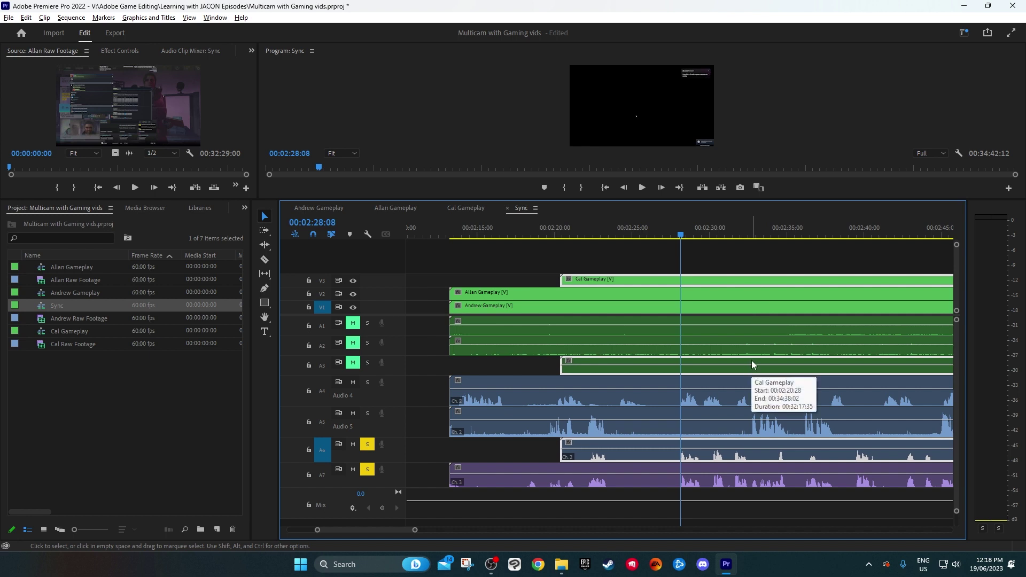
key("space")
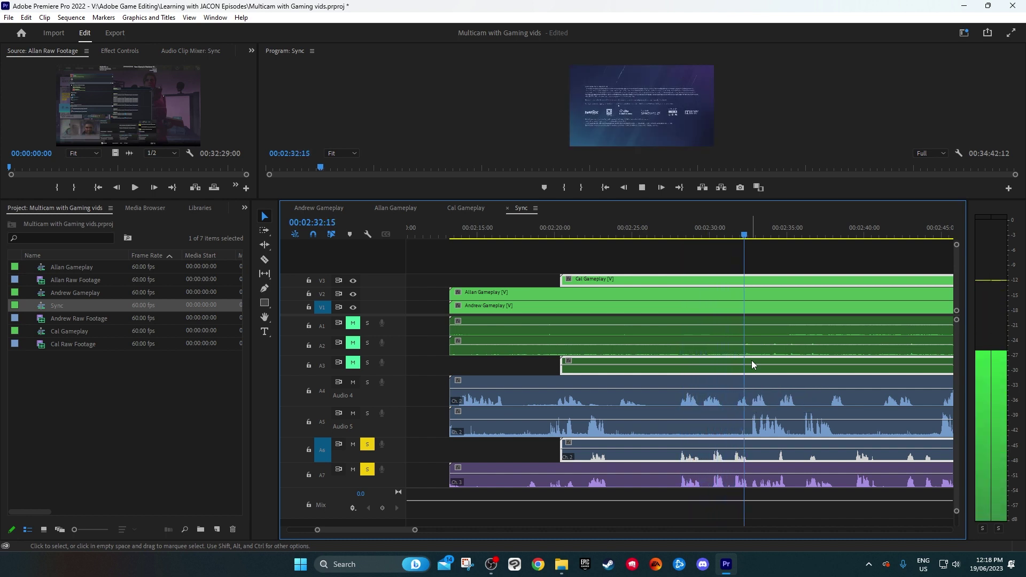
key("space")
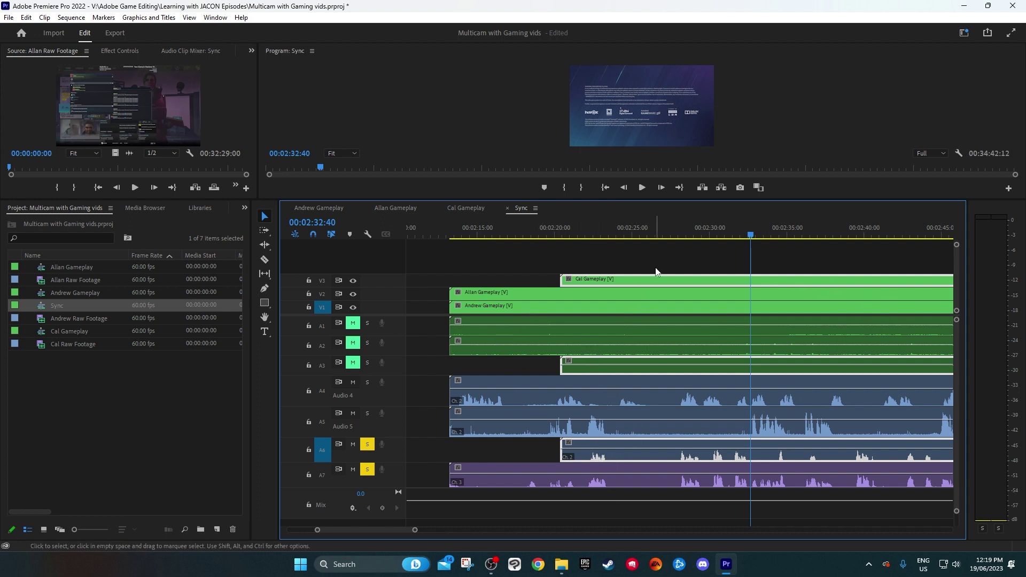
Solo audio track A5 in place of A6, keeping A7 soloed
left_click(685, 268)
left_click(674, 284)
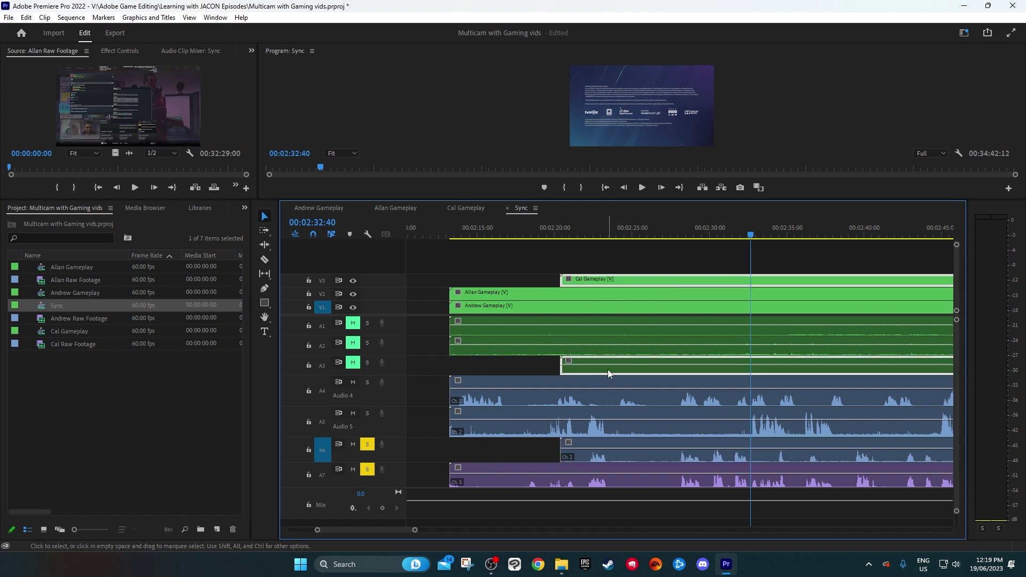
left_click(704, 443)
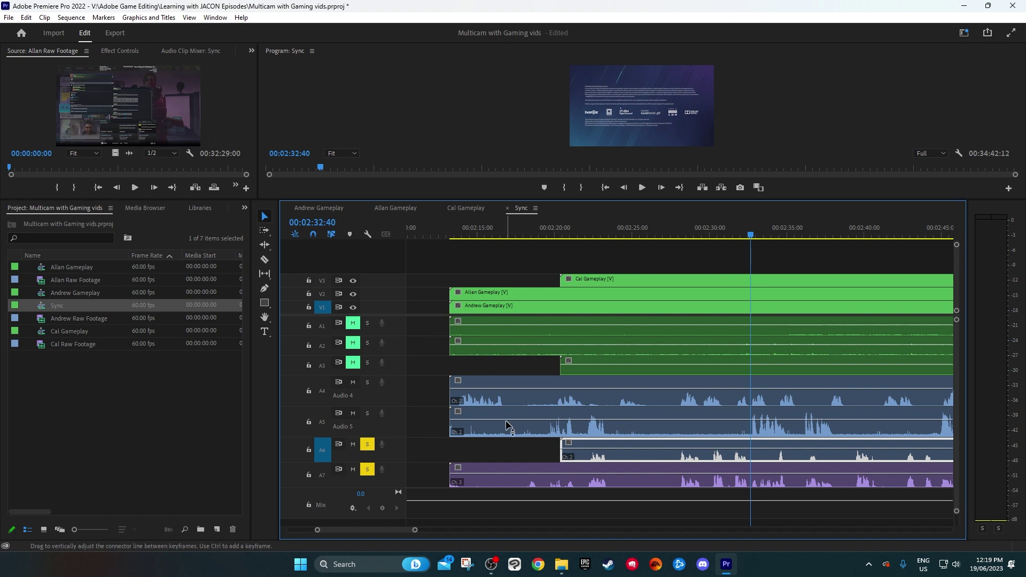
left_click(546, 414)
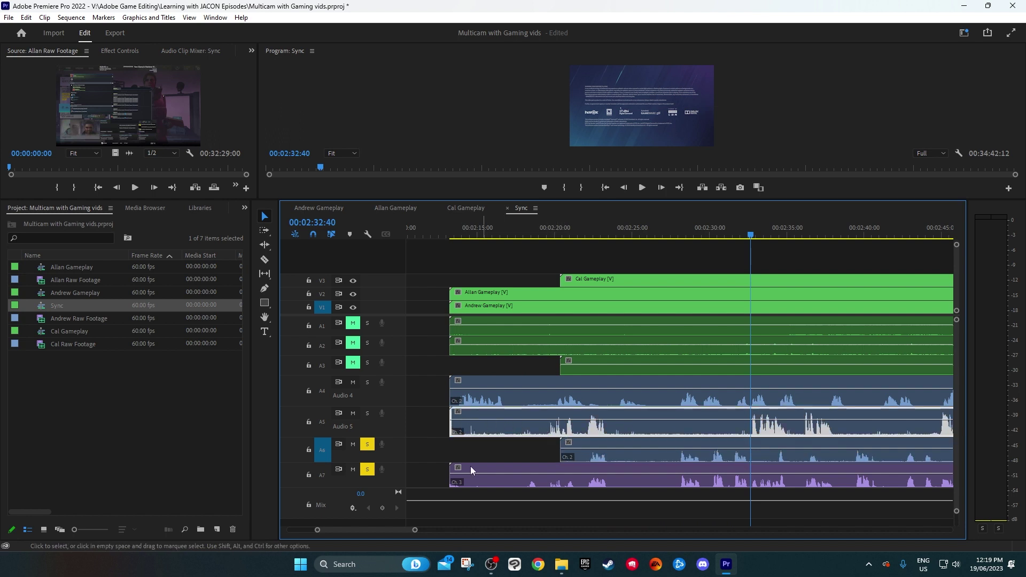
left_click(367, 444)
left_click(367, 413)
Trim off everything before 00:02:27:06 on all Sync tracks and ripple delete the leading gap
left_click_drag(554, 235, 665, 255)
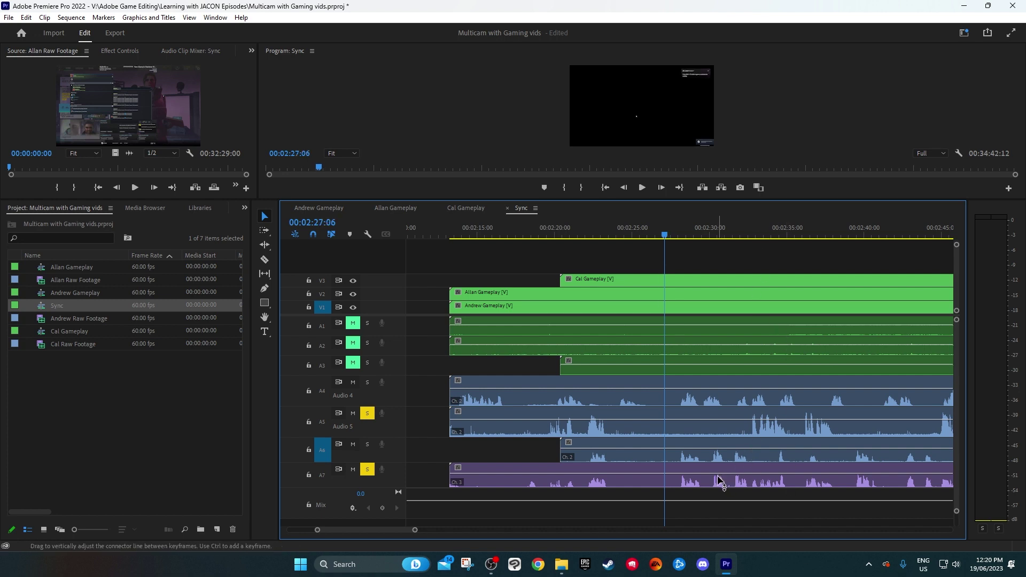
key("c")
left_click(665, 473, "shift")
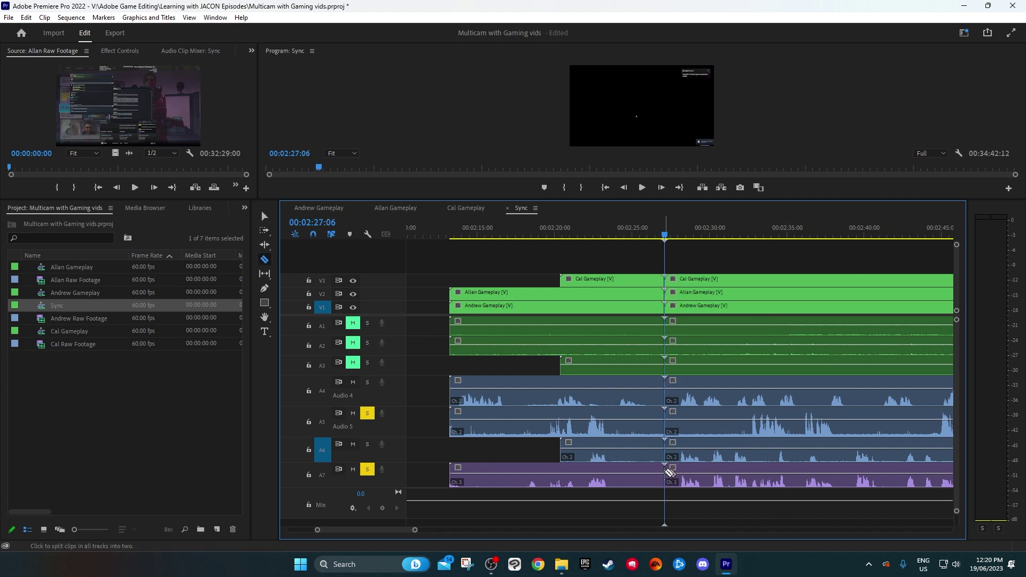
key("v")
left_click_drag(549, 258, 636, 481)
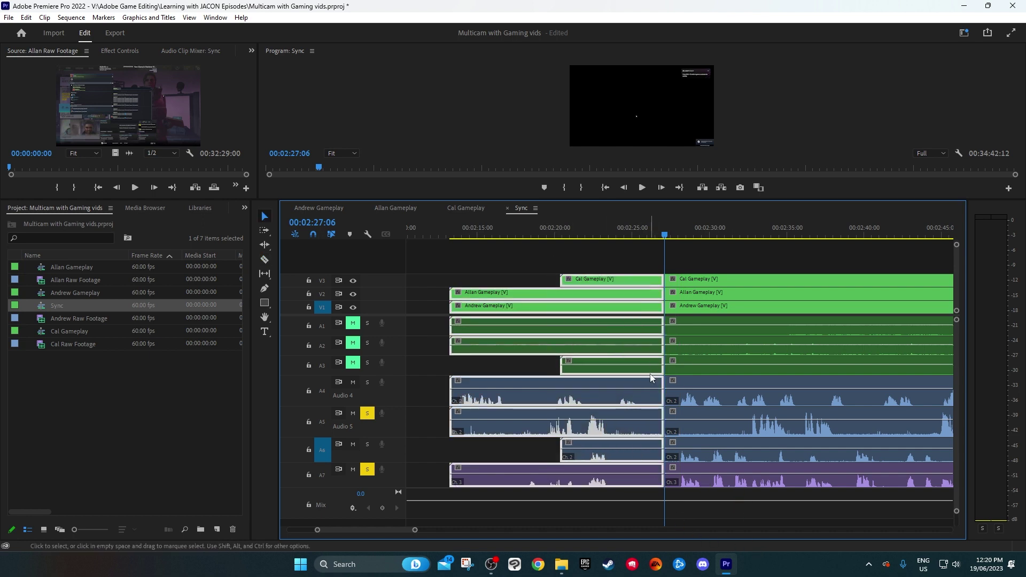
key("Delete")
right_click(635, 296)
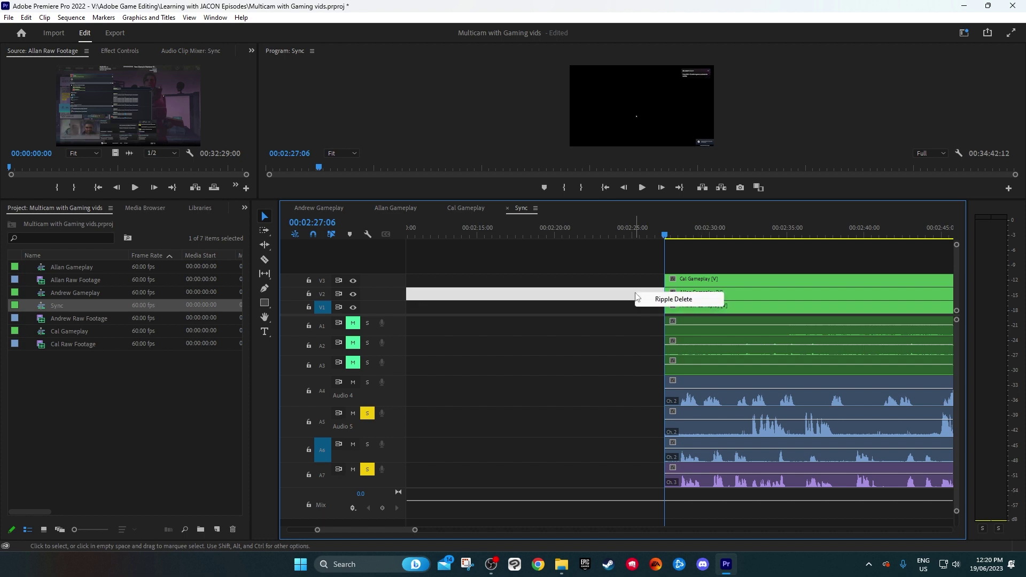
left_click(673, 299)
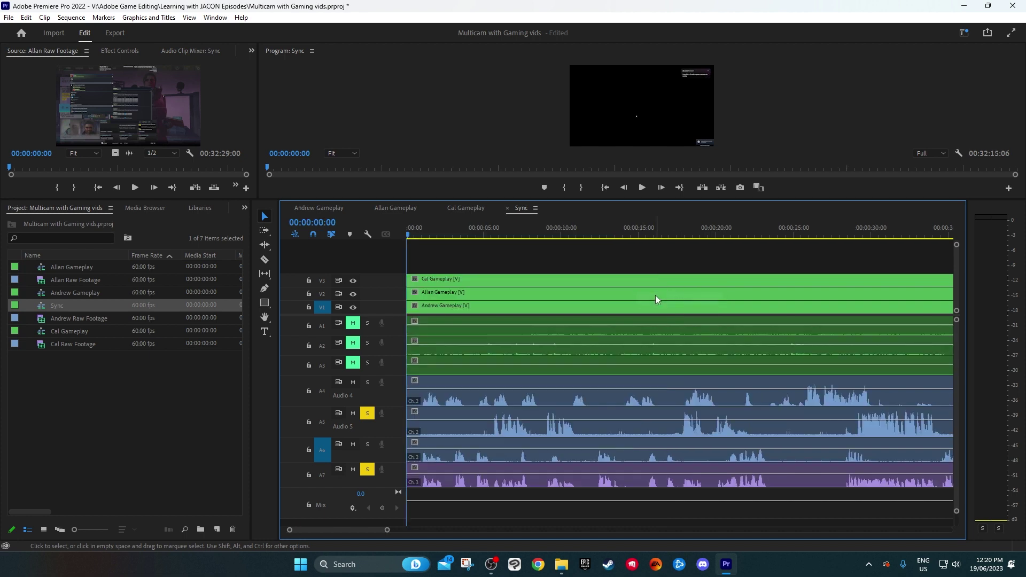
Unmute audio tracks A1, A2 and A3 and clear the solo on A5 and A7
left_click(352, 323)
left_click(353, 342)
left_click(352, 362)
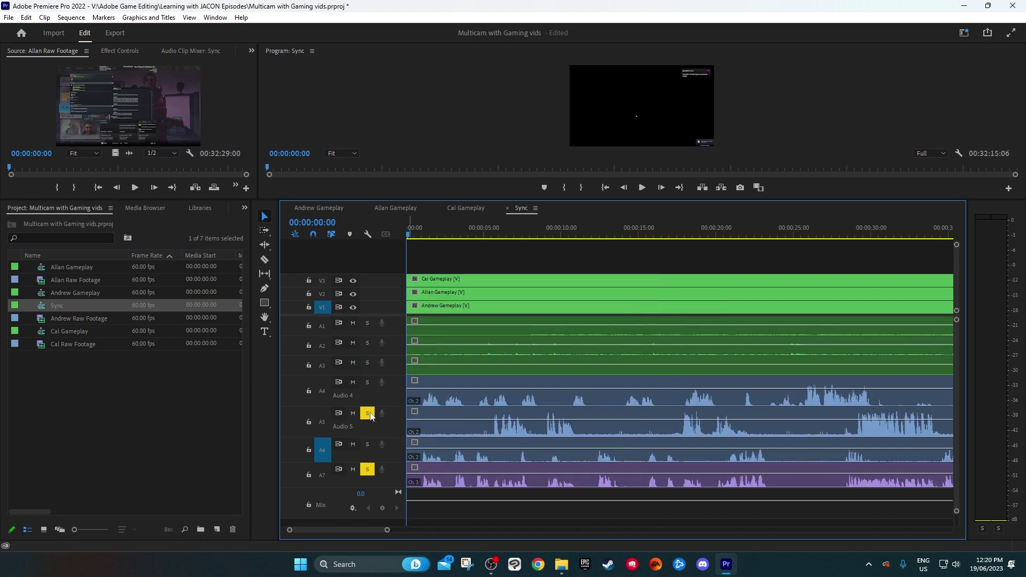
left_click(367, 413)
left_click(367, 470)
Target audio track A1 instead of A6 and mute the shared chat track A7
left_click(322, 450)
left_click(322, 325)
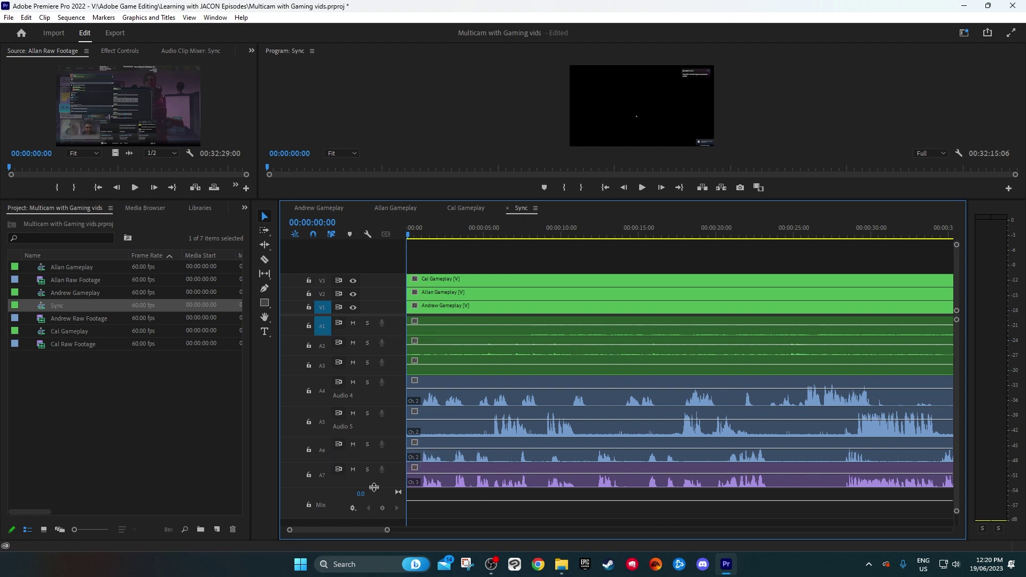
left_click(353, 469)
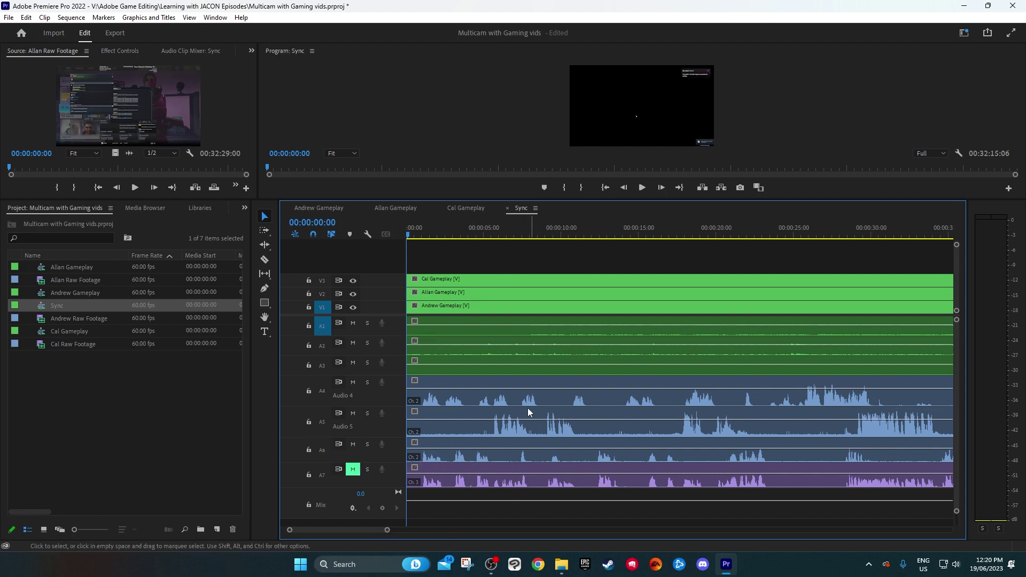
Trim off the uneven clip ends on all Sync tracks at about 00:32:09:16
left_click_drag(371, 529, 779, 530)
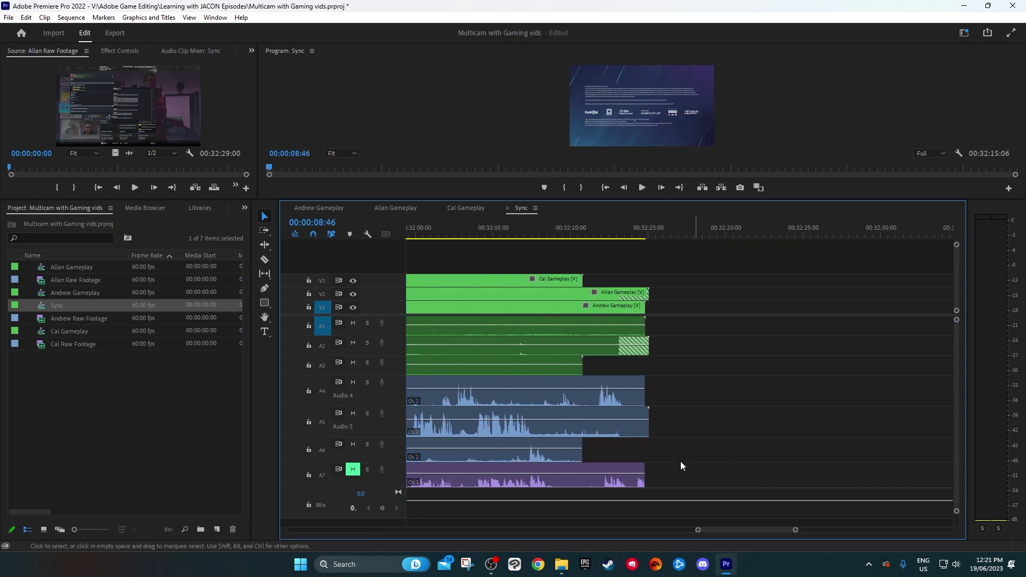
key("c")
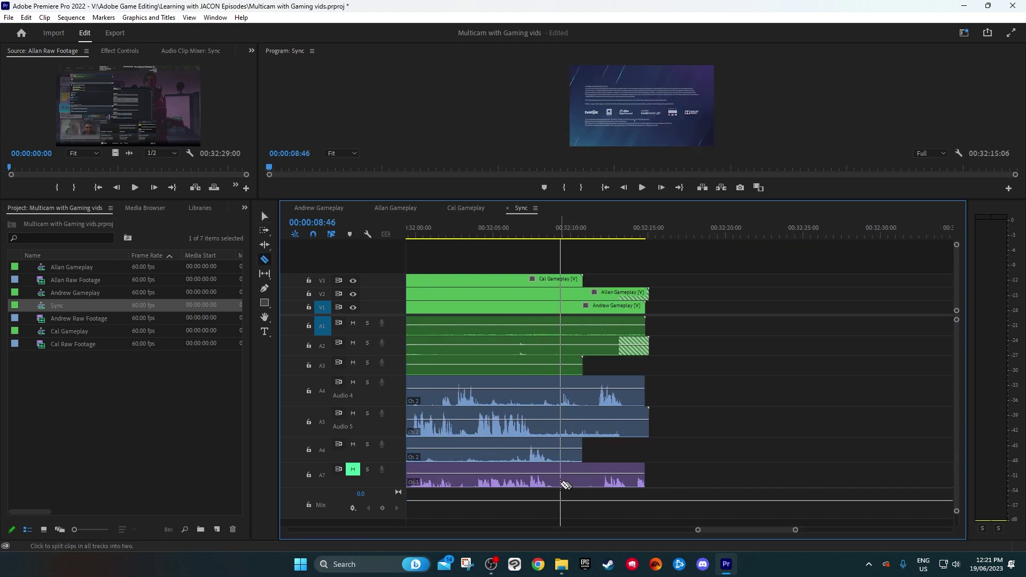
left_click(559, 484, "shift")
key("v")
left_click_drag(680, 258, 572, 489)
key("Delete")
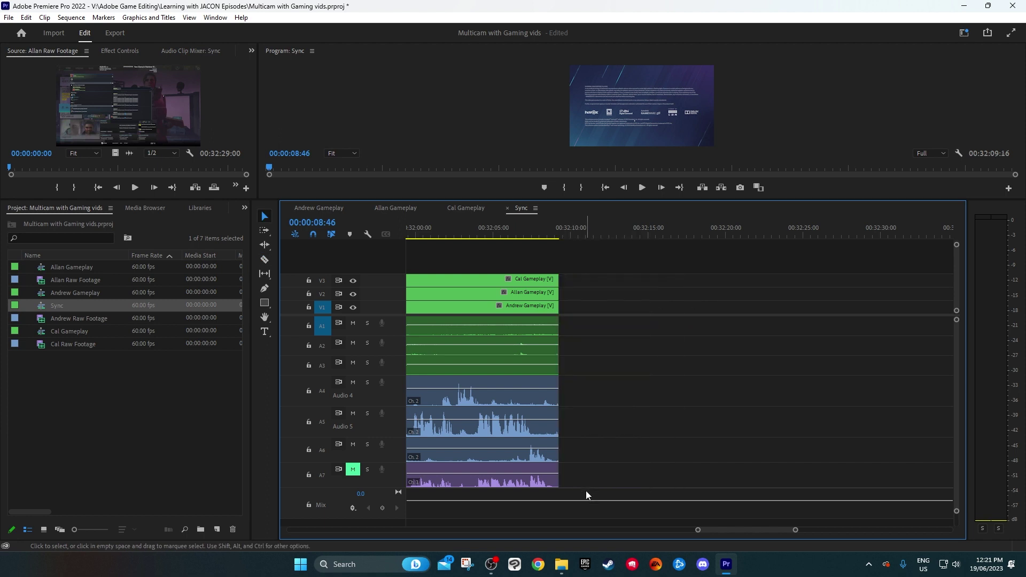
left_click_drag(698, 533, 137, 534)
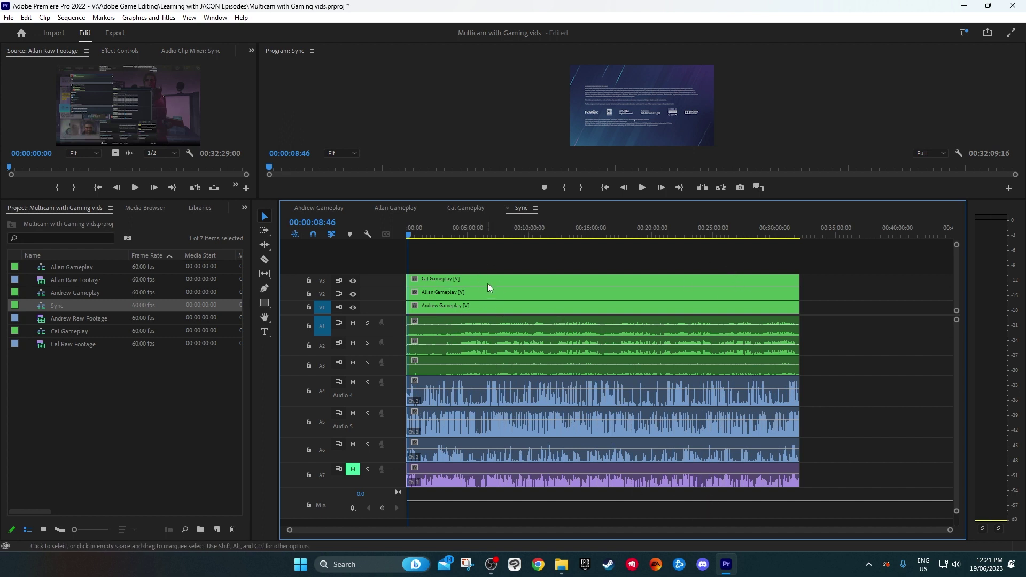
left_click_drag(444, 233, 470, 233)
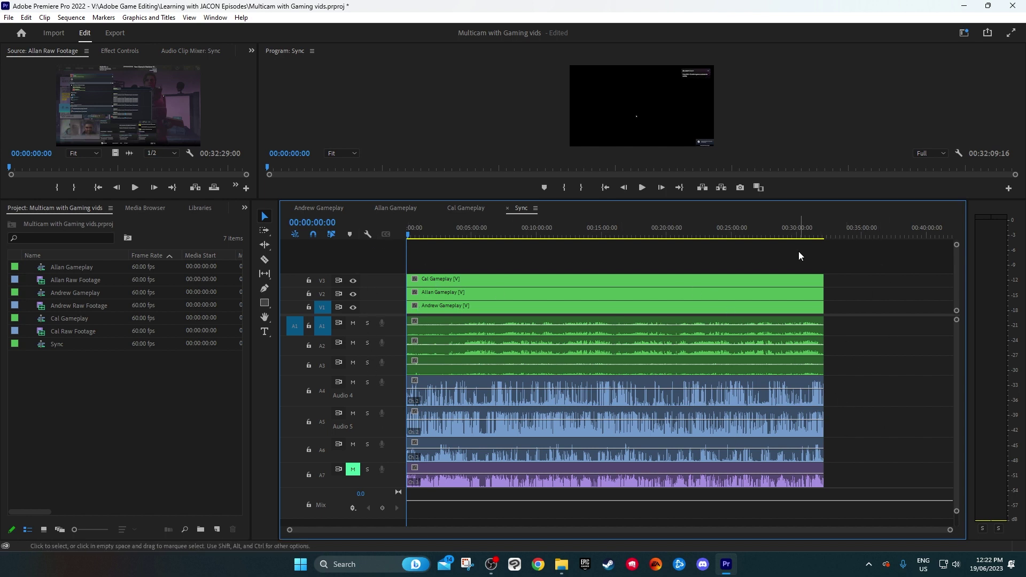
Create a new sequence from the Sync sequence and rename it Multicam
key("ctrl+s")
right_click(43, 343)
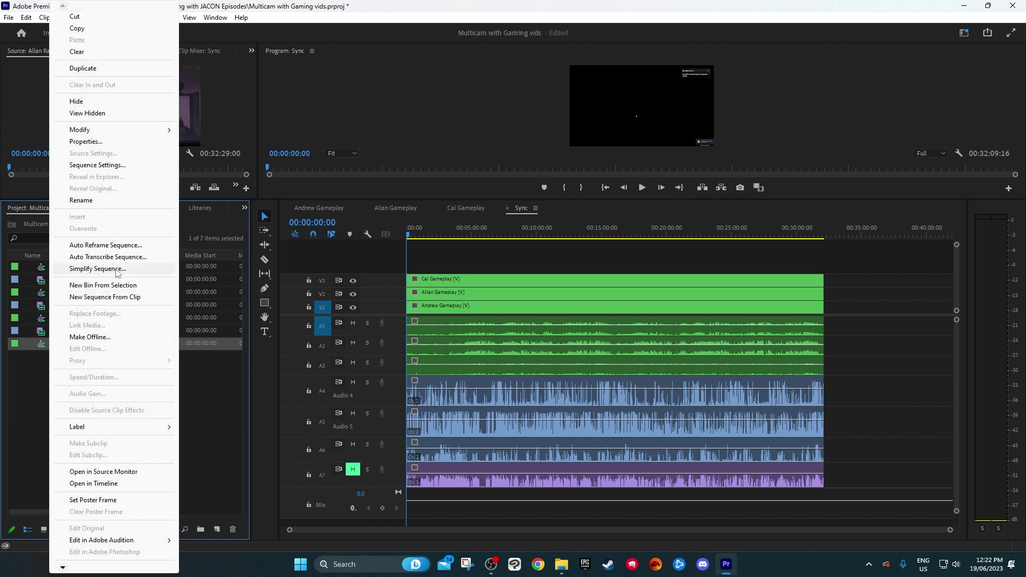
left_click(125, 296)
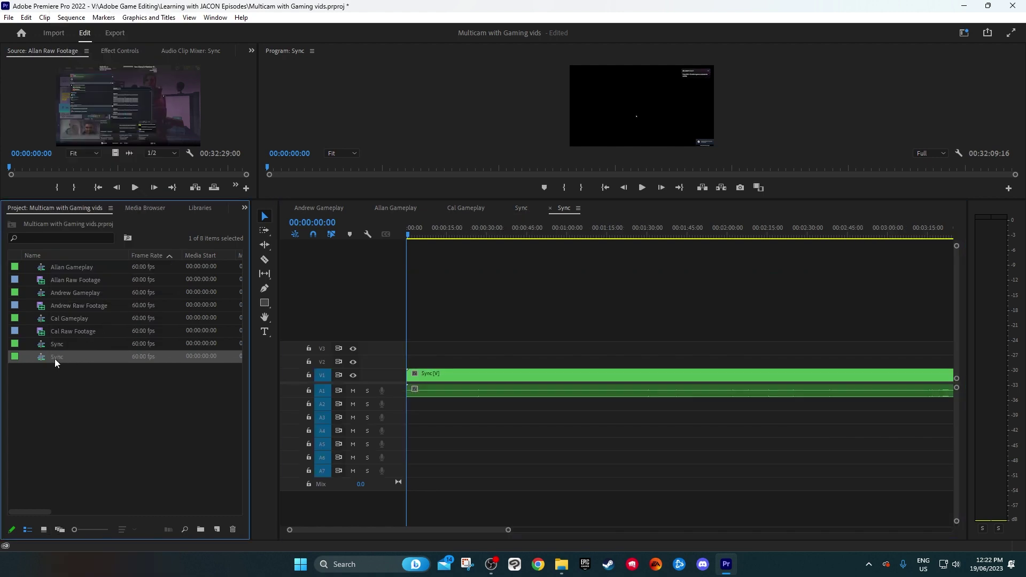
left_click(54, 357)
type("Mul")
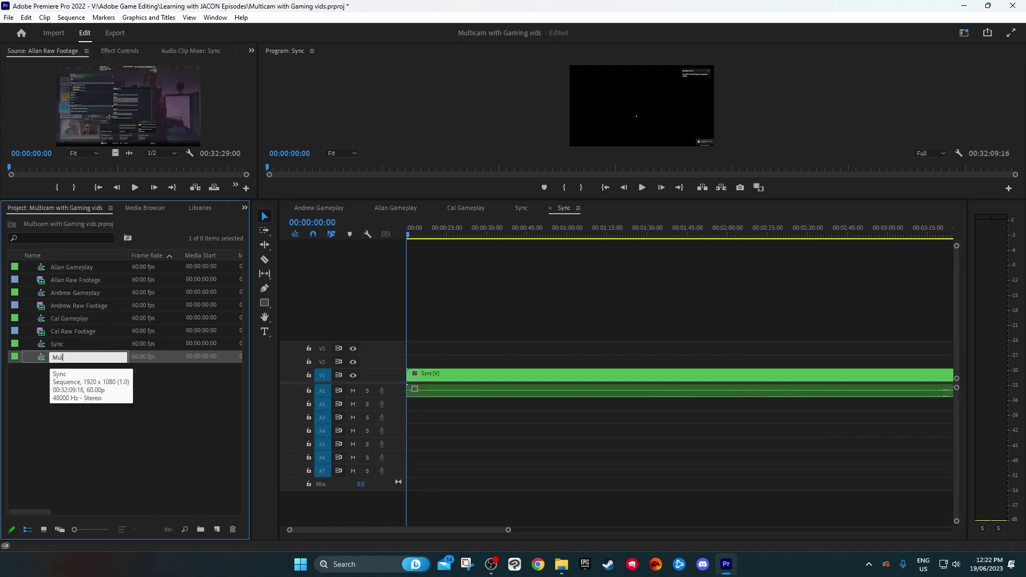
type("ticam")
key("Return")
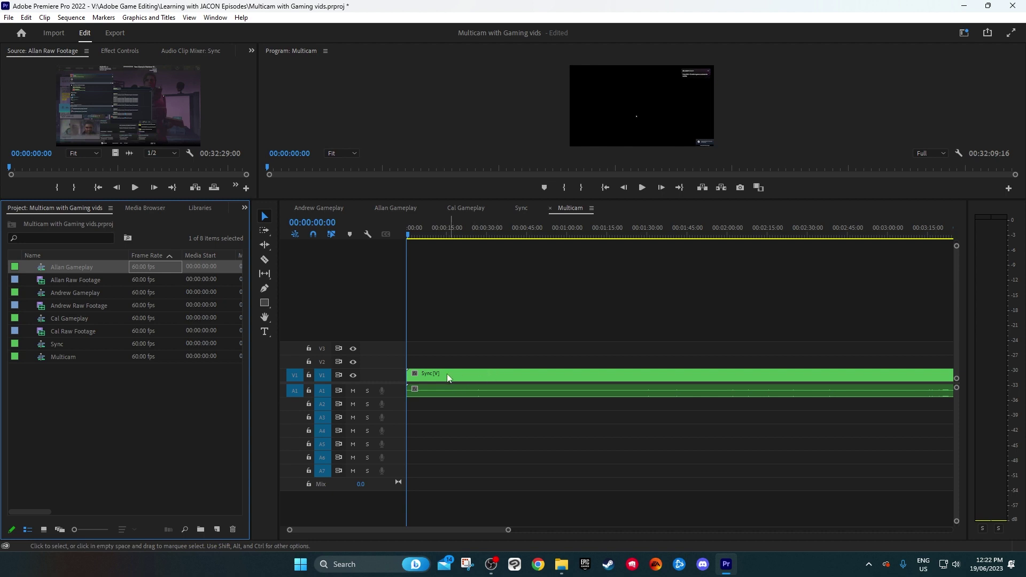
Remove the microphone and chat audio clips on A4 to A7 from the Sync sequence
left_click(518, 211)
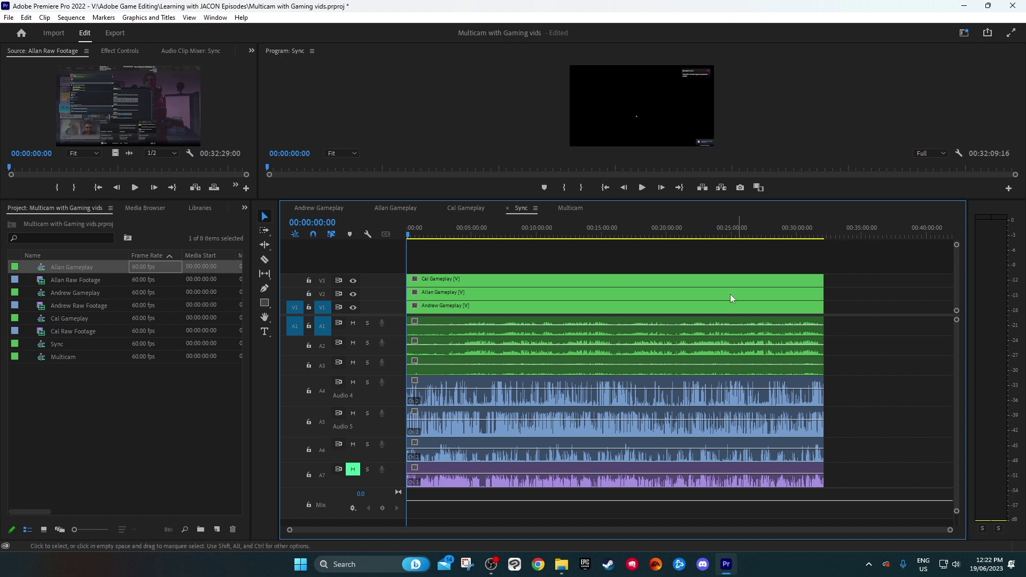
left_click_drag(869, 375, 669, 470)
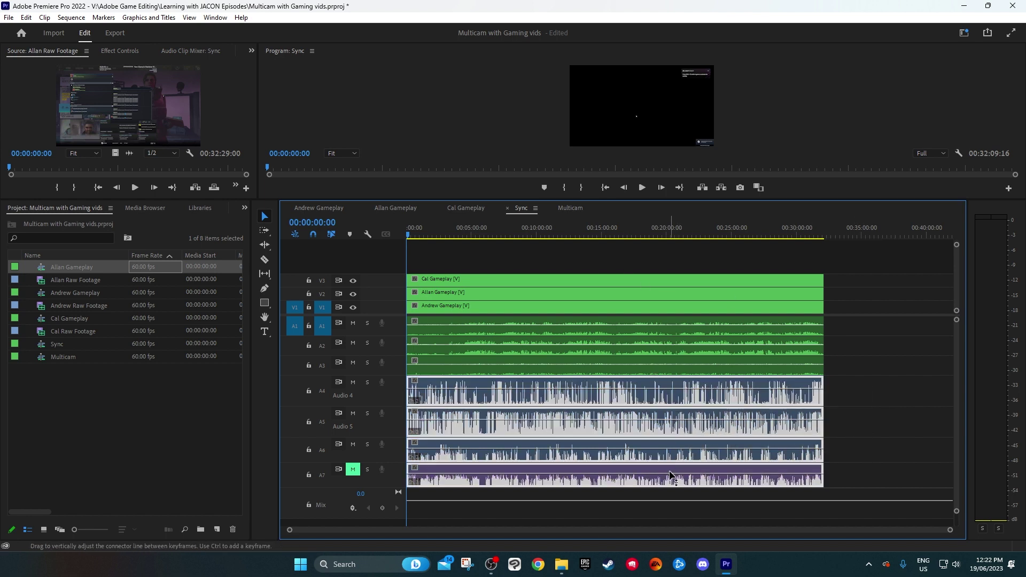
key("Delete")
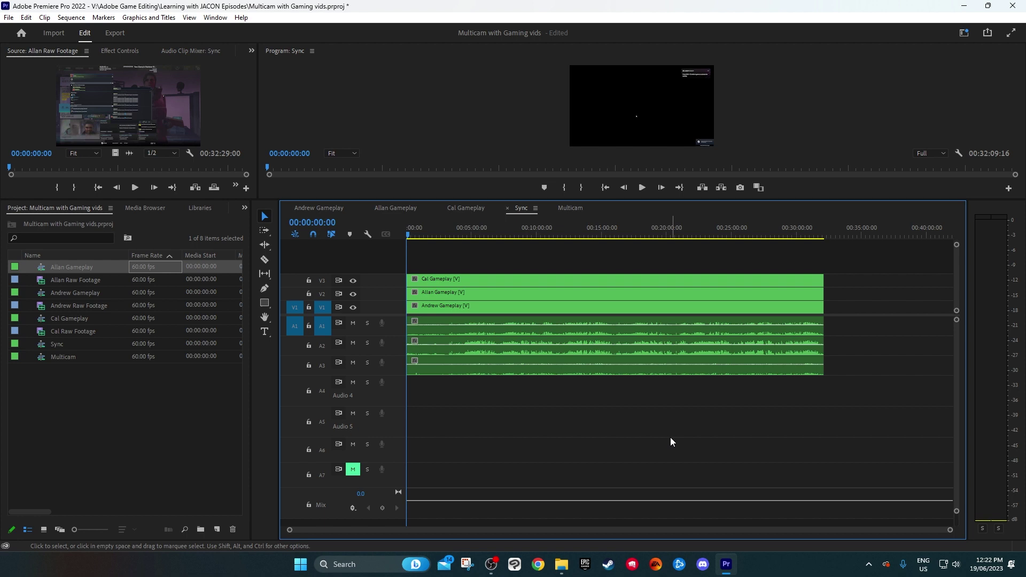
Place the microphone and chat audio clips on A2 to A5 of the Multicam sequence and mute A5
left_click(568, 208)
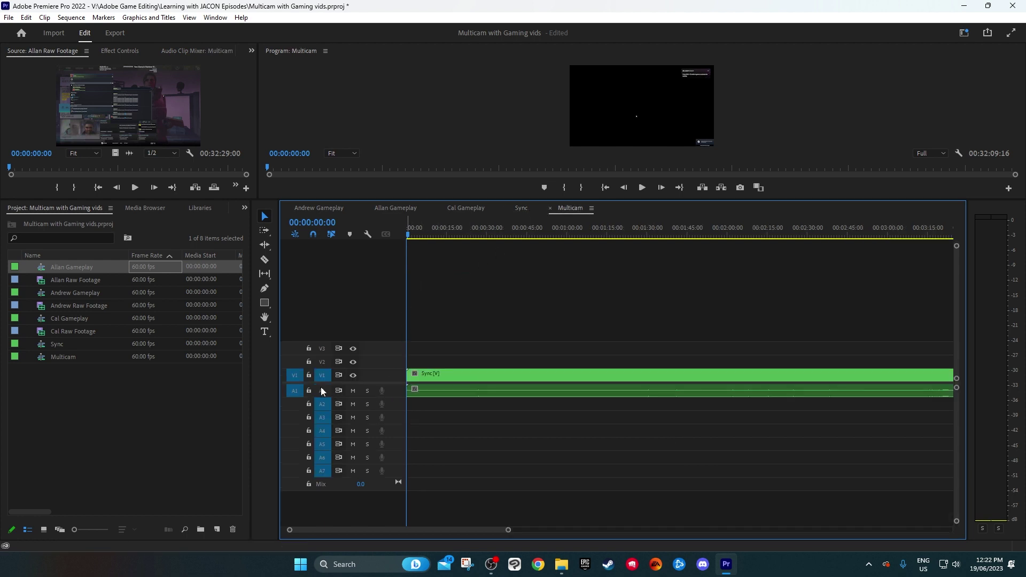
key("End")
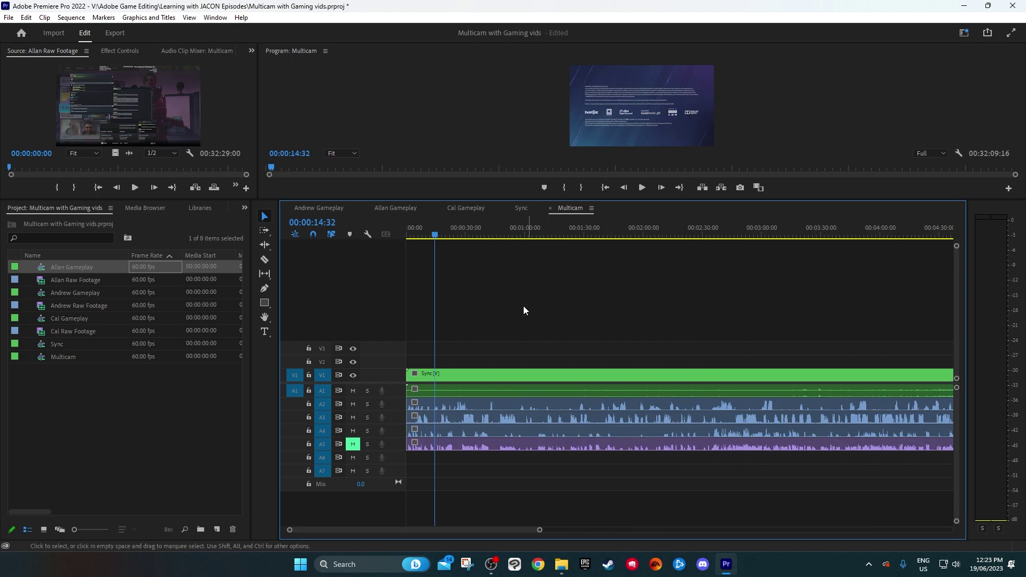
Compare the stacked gameplay layers in the Sync sequence with the single nested Sync clip in Multicam
left_click(521, 209)
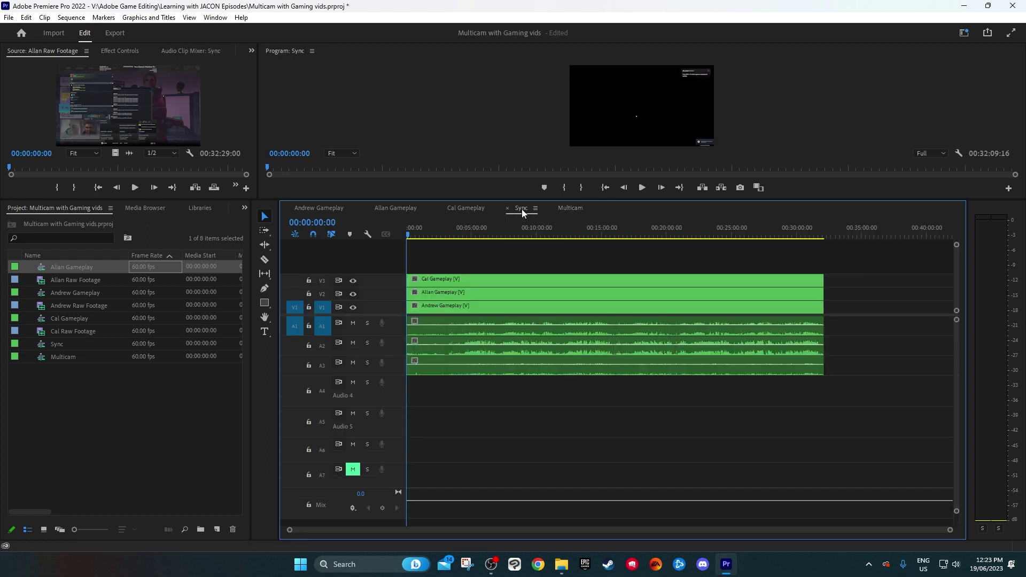
left_click(551, 293)
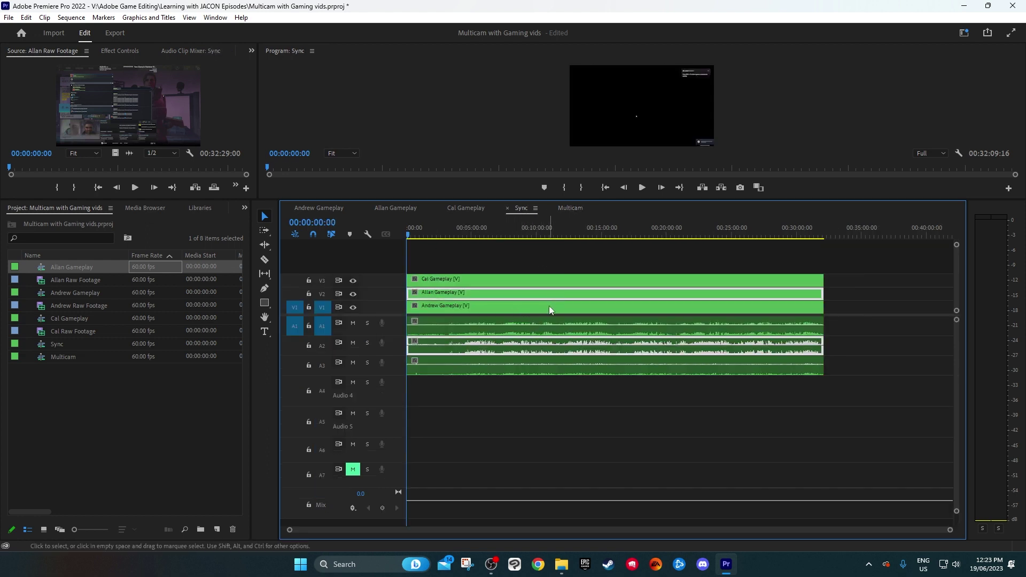
left_click(549, 306)
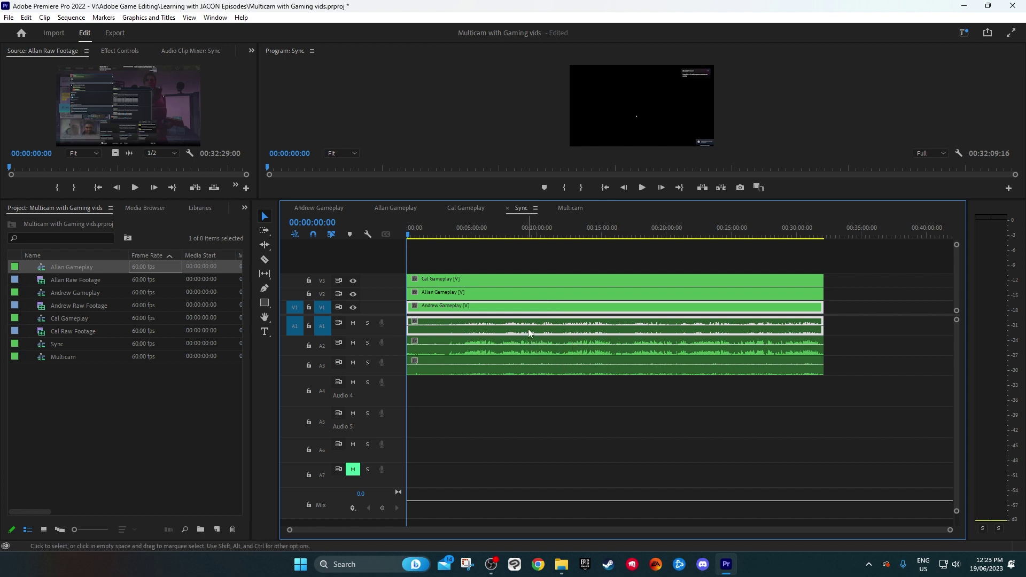
left_click(568, 209)
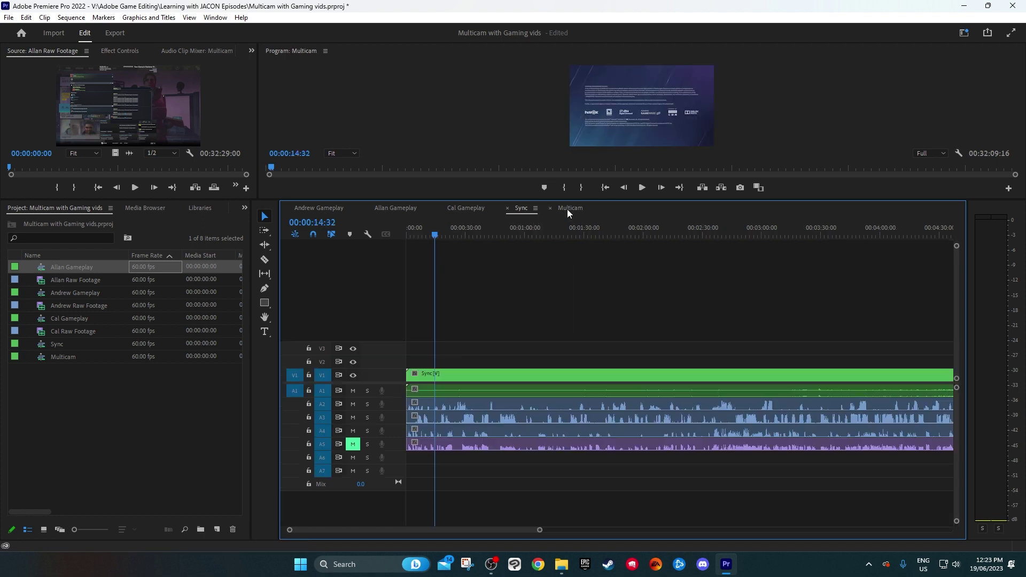
left_click(573, 380)
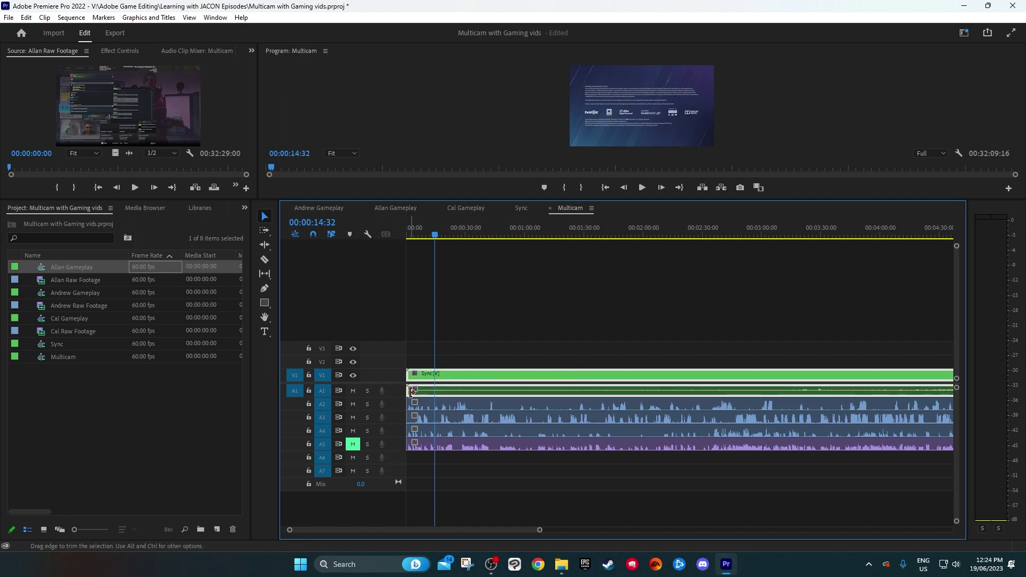
left_click(520, 208)
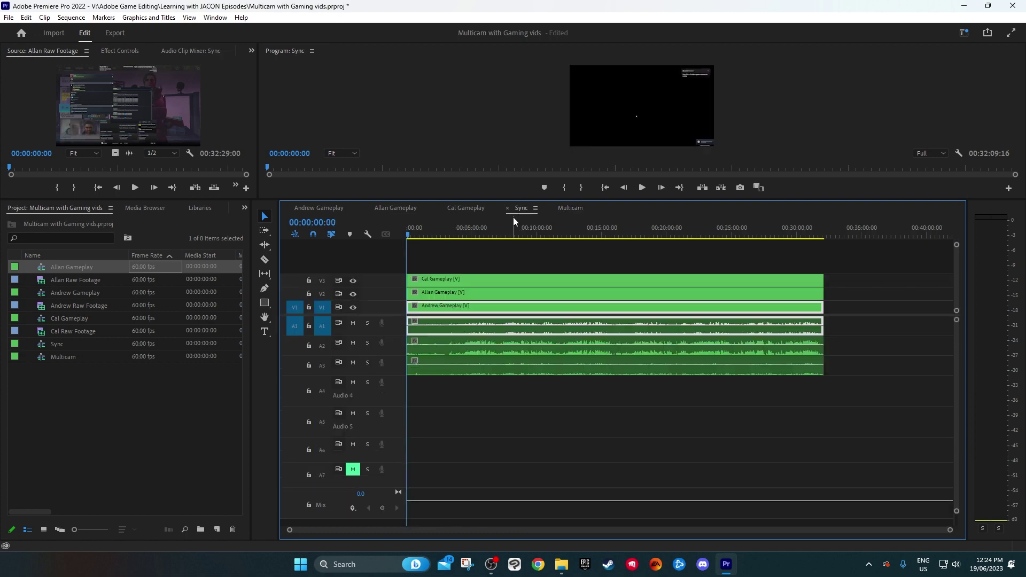
Enable Multi-Camera on the nested Sync clip in the Multicam sequence
left_click(568, 207)
right_click(522, 375)
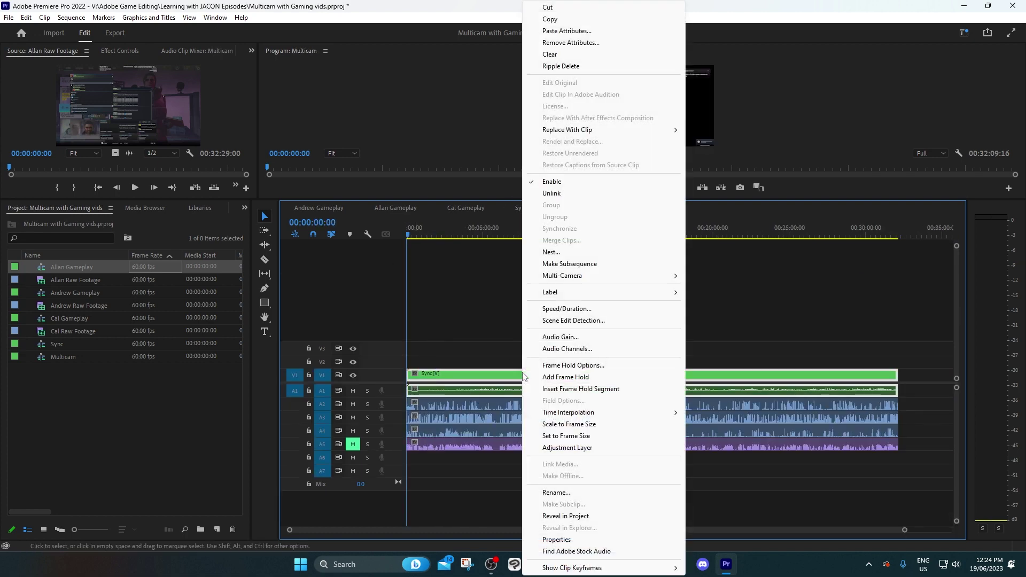
mouse_move(578, 280)
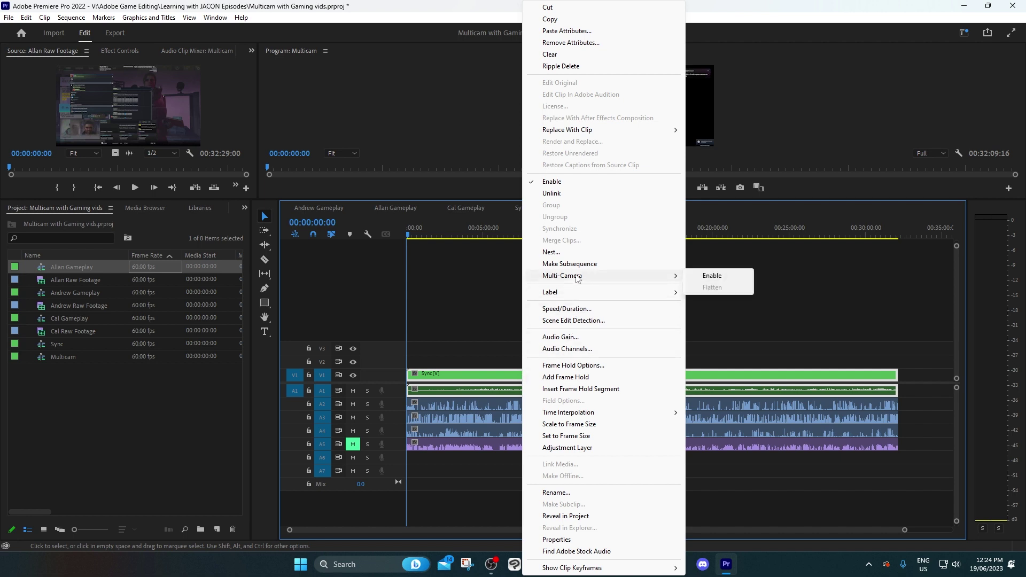
left_click(712, 276)
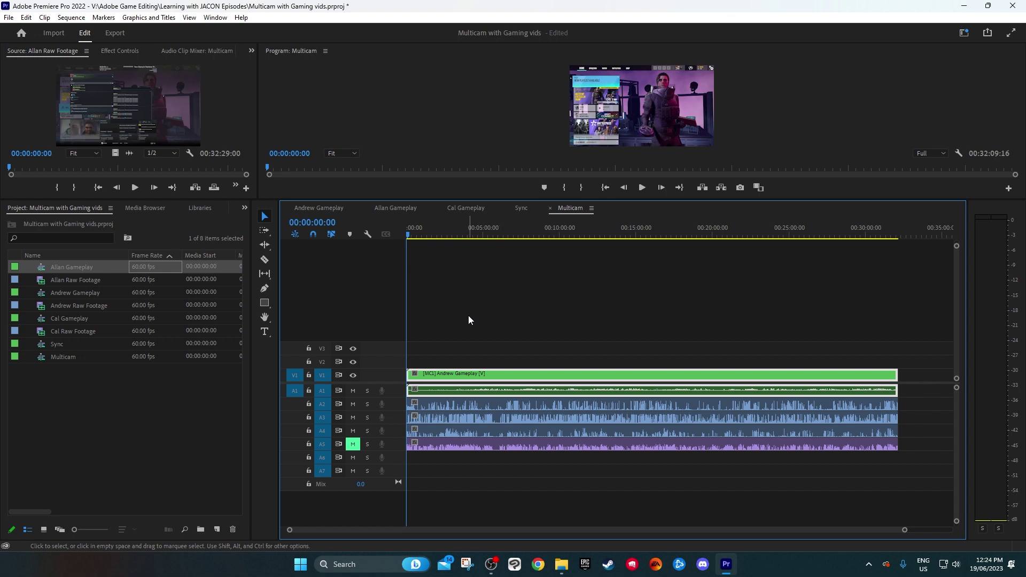
Cycle the multicam clip through cameras 2, 3 and 1 to test the angle switching
key("2")
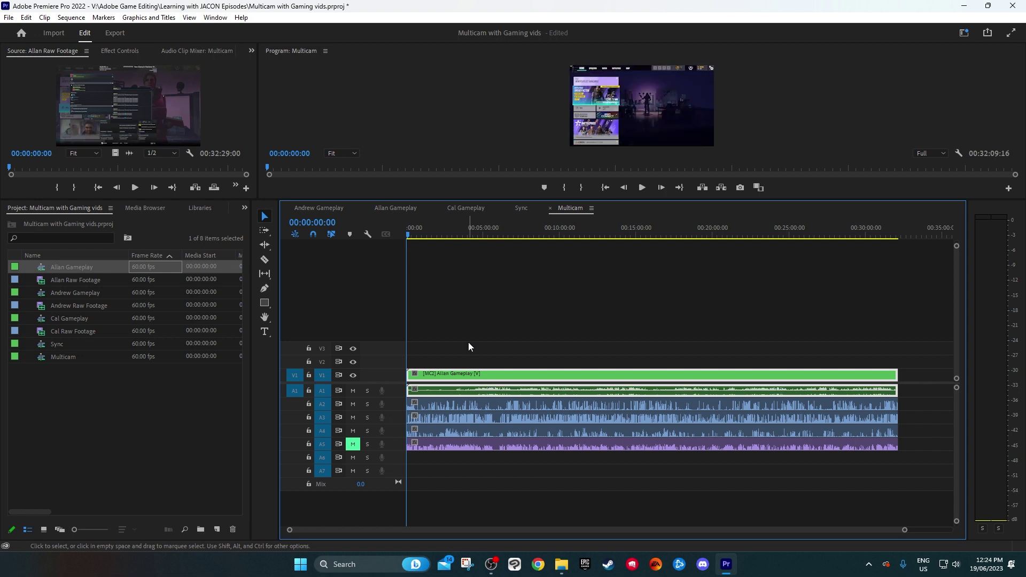
key("3")
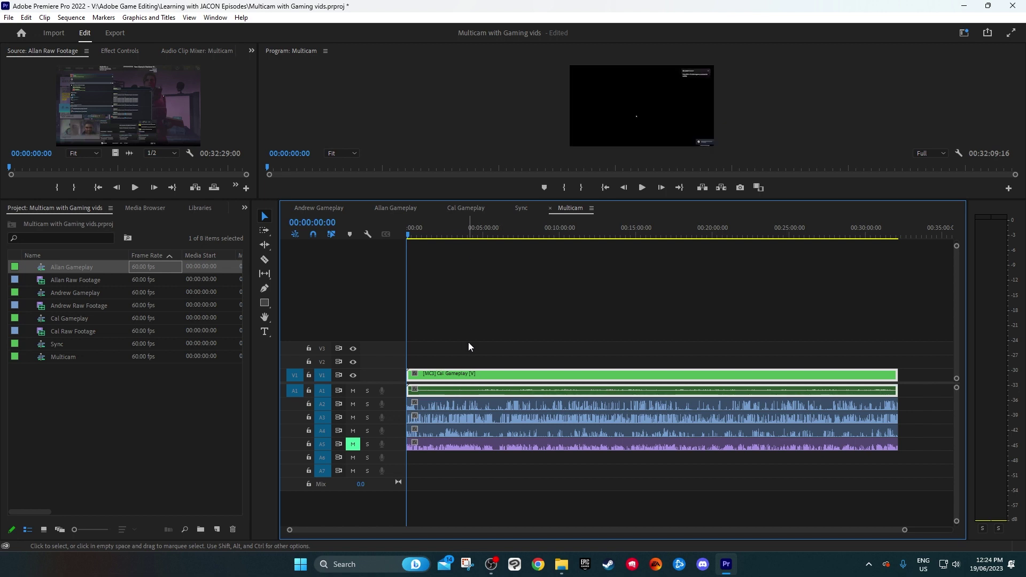
key("1")
key("2")
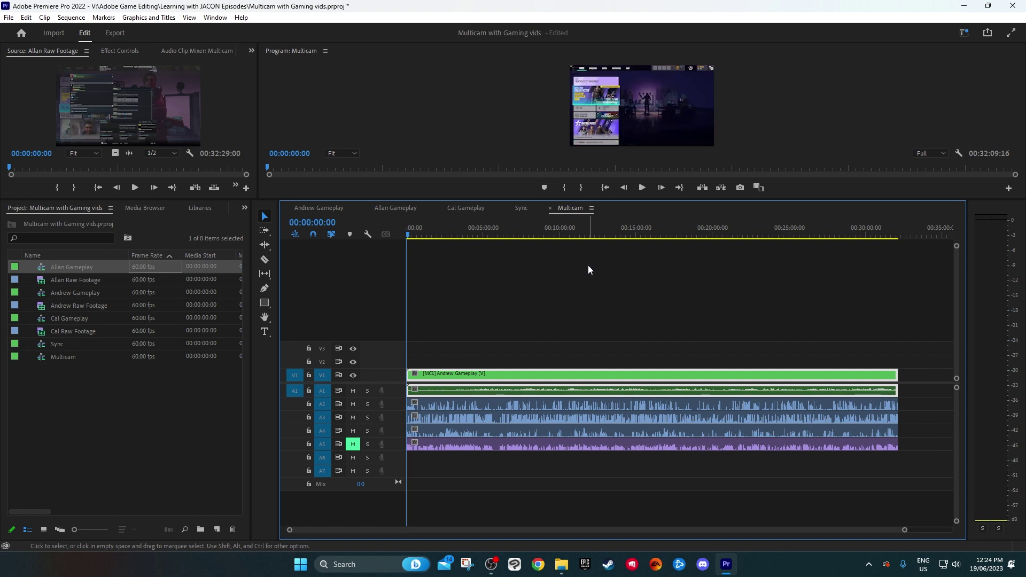
key("3")
key("1")
key("2")
key("3")
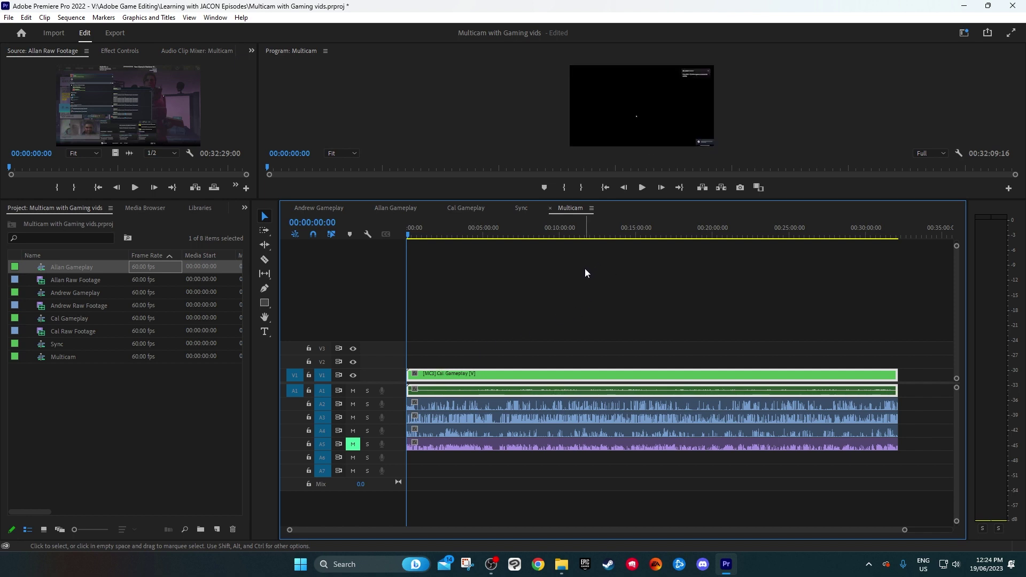
key("1")
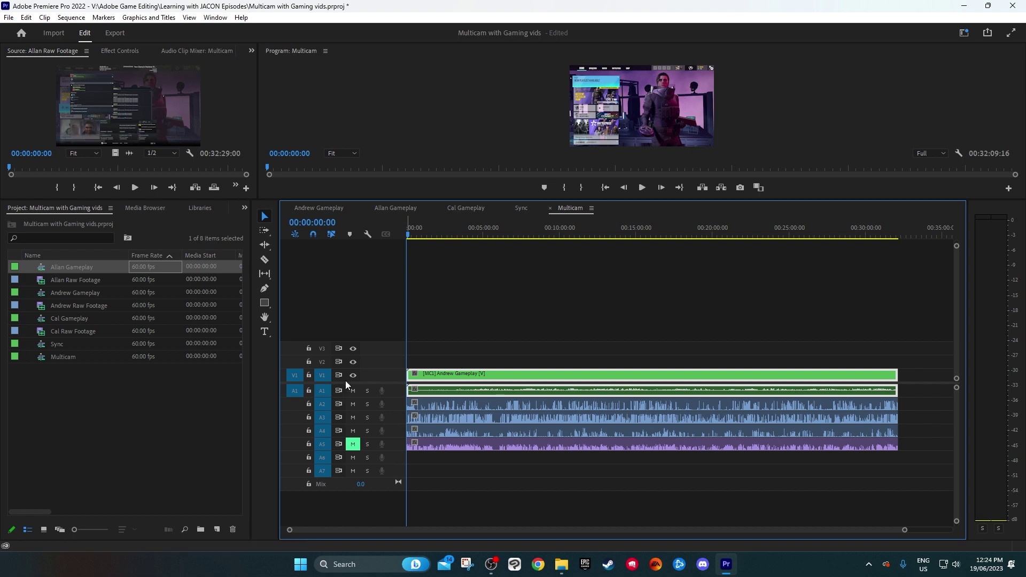
Check how the V1 to V3 gameplay layers in Sync correspond to cameras 1 to 3 of the multicam clip
left_click(519, 208)
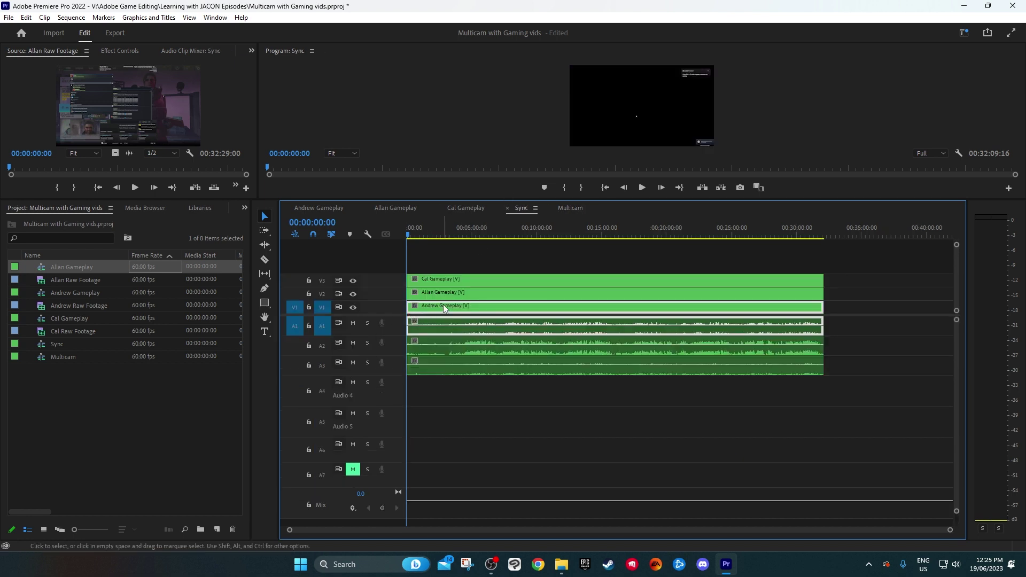
left_click(566, 204)
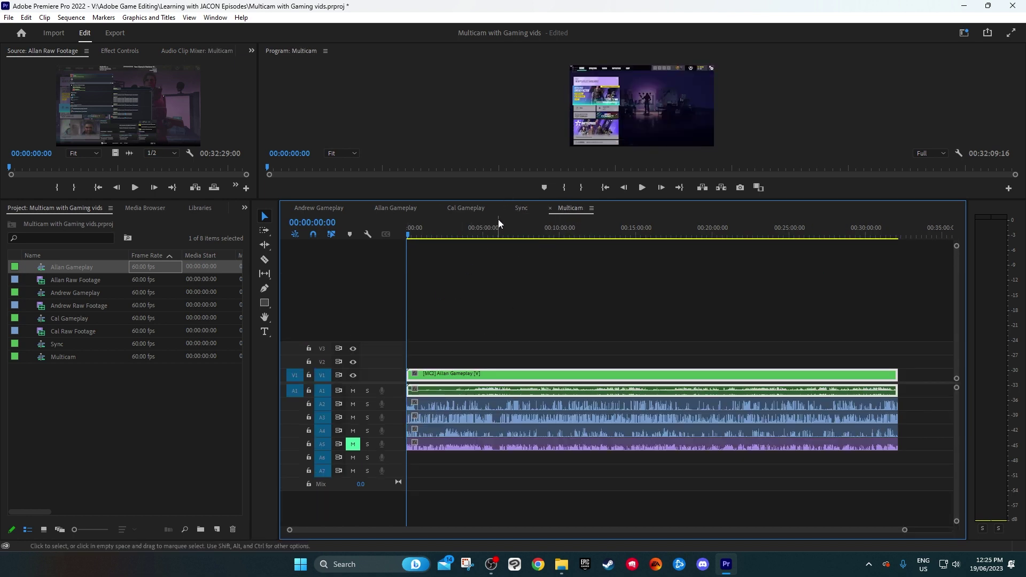
left_click(518, 207)
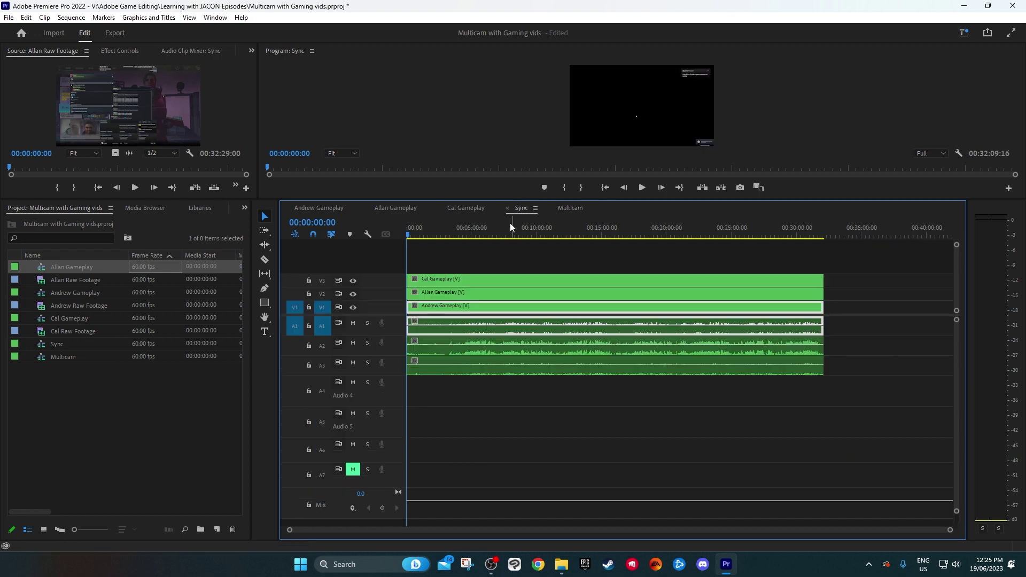
left_click(456, 293)
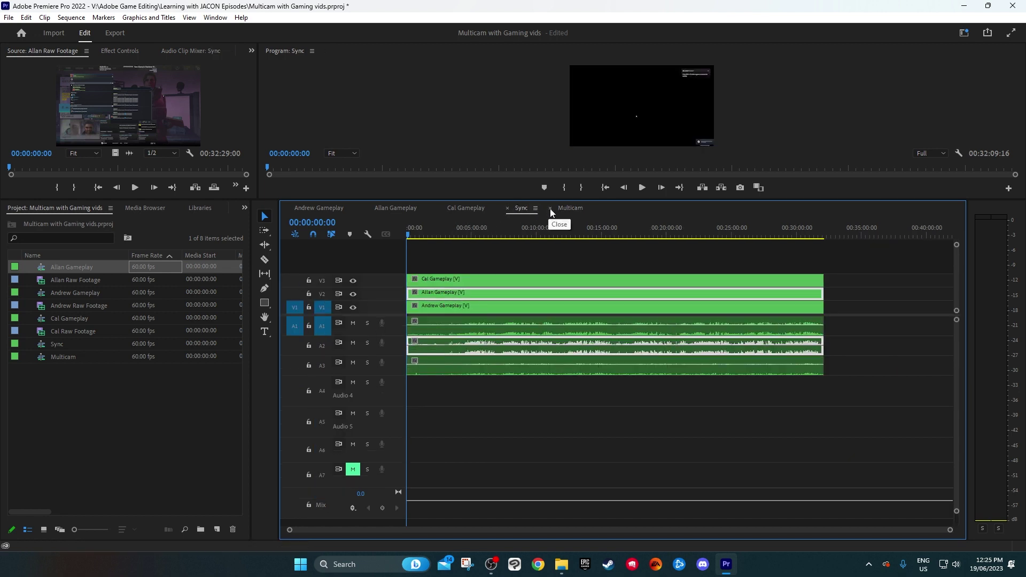
left_click(566, 208)
key("3")
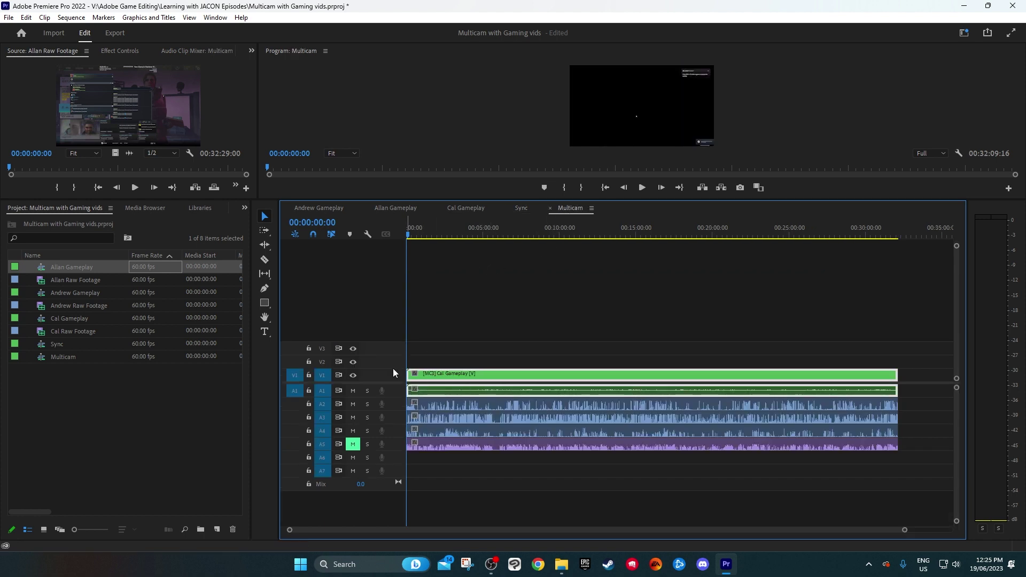
left_click(521, 208)
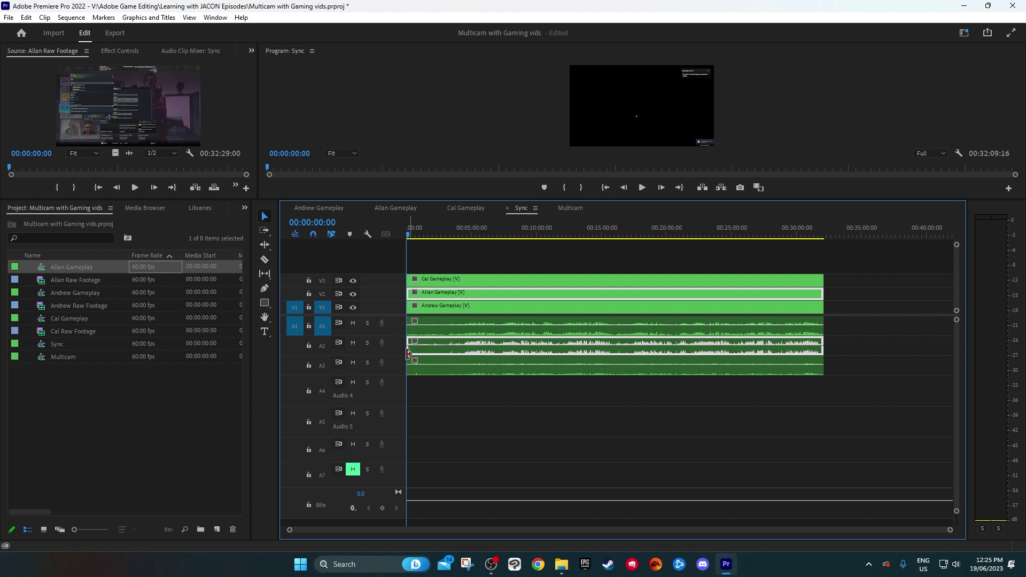
left_click(567, 207)
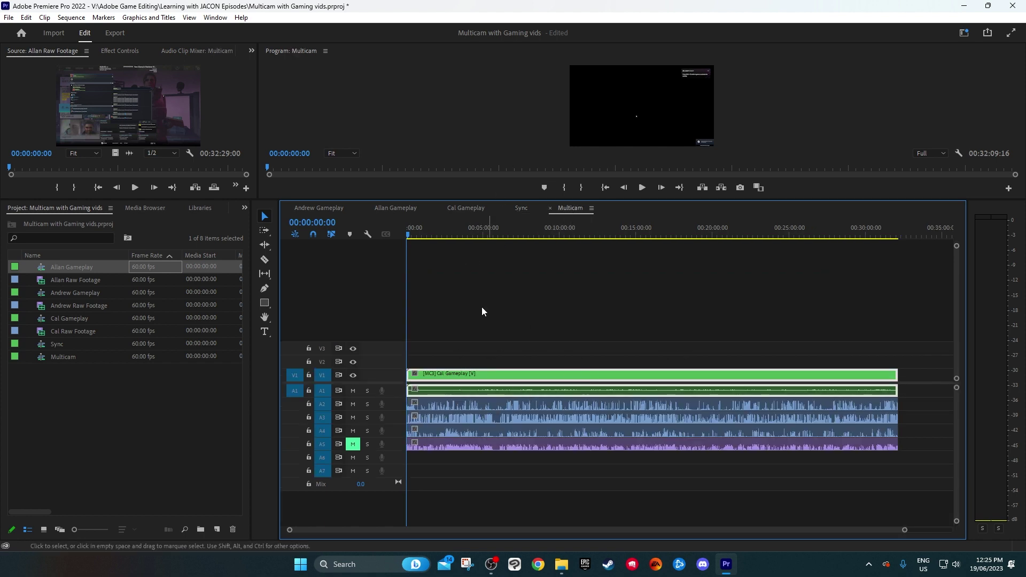
key("1")
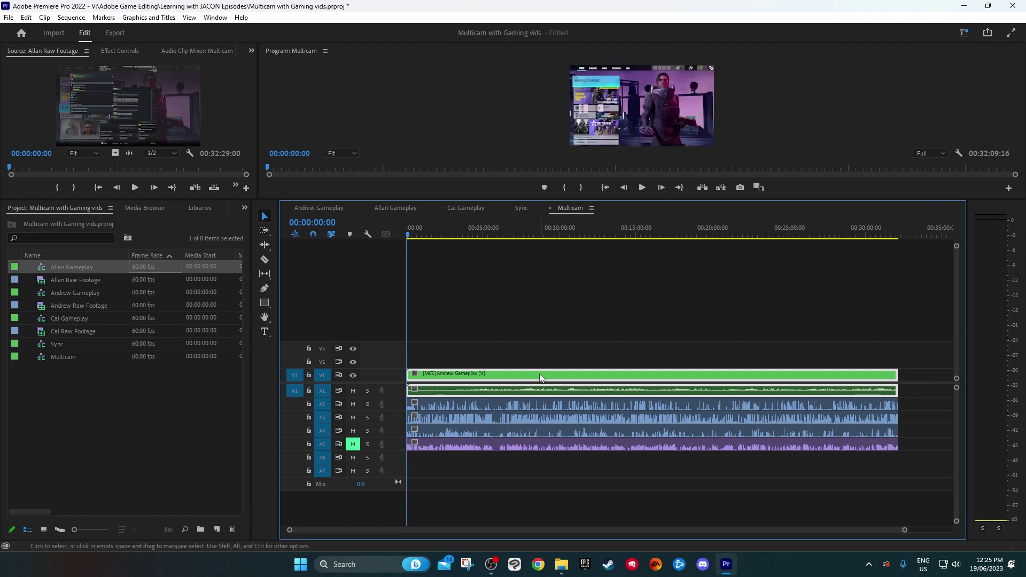
key("3")
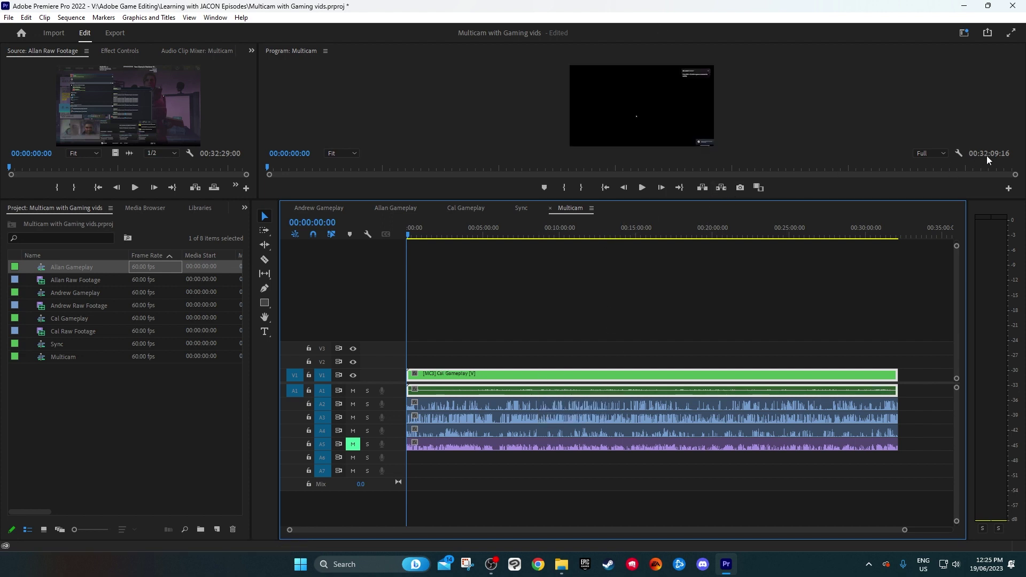
Switch the program monitor to Multi-Camera view and enlarge it above a shorter timeline
left_click(959, 153)
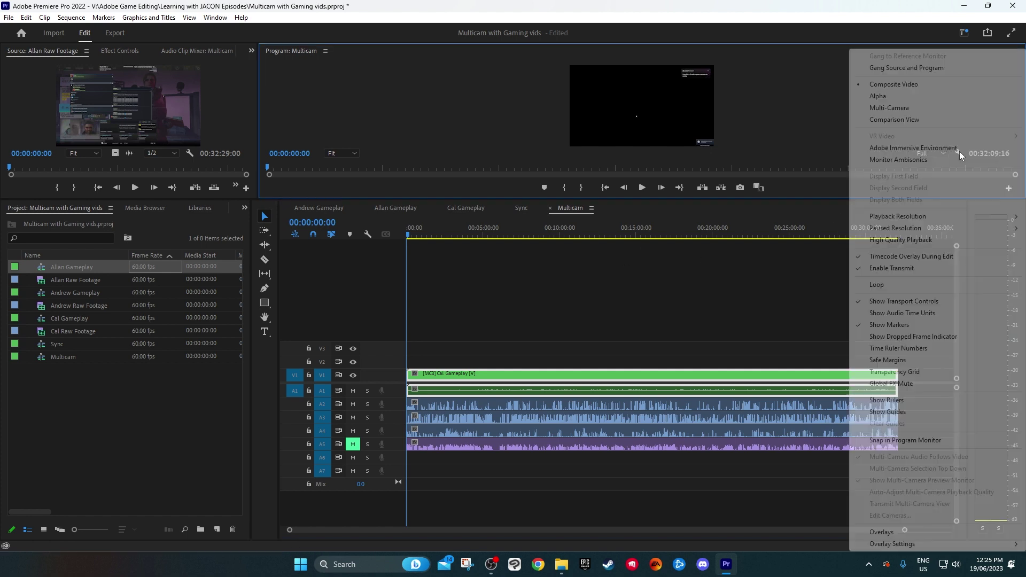
left_click(960, 109)
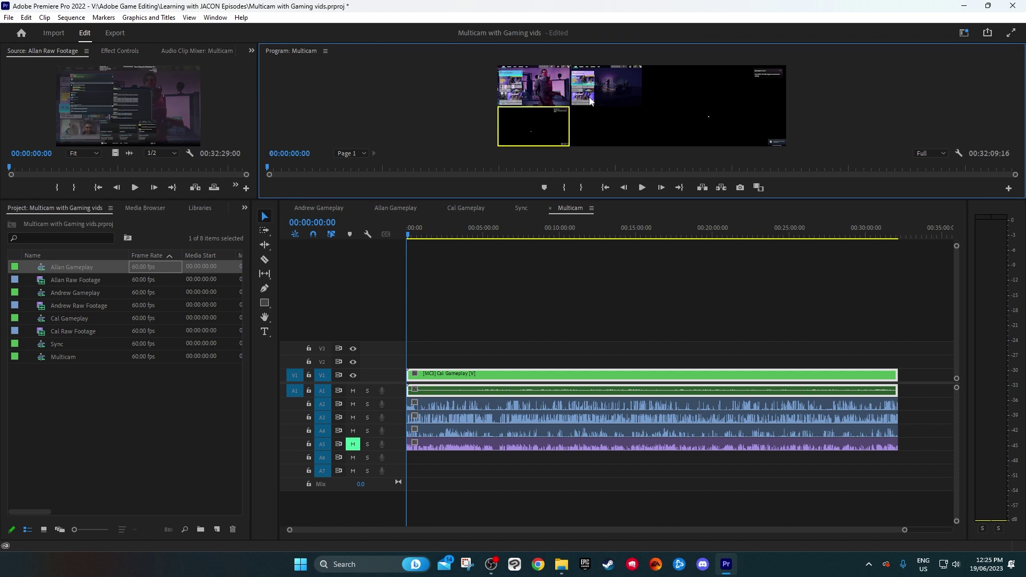
left_click_drag(667, 202, 679, 306)
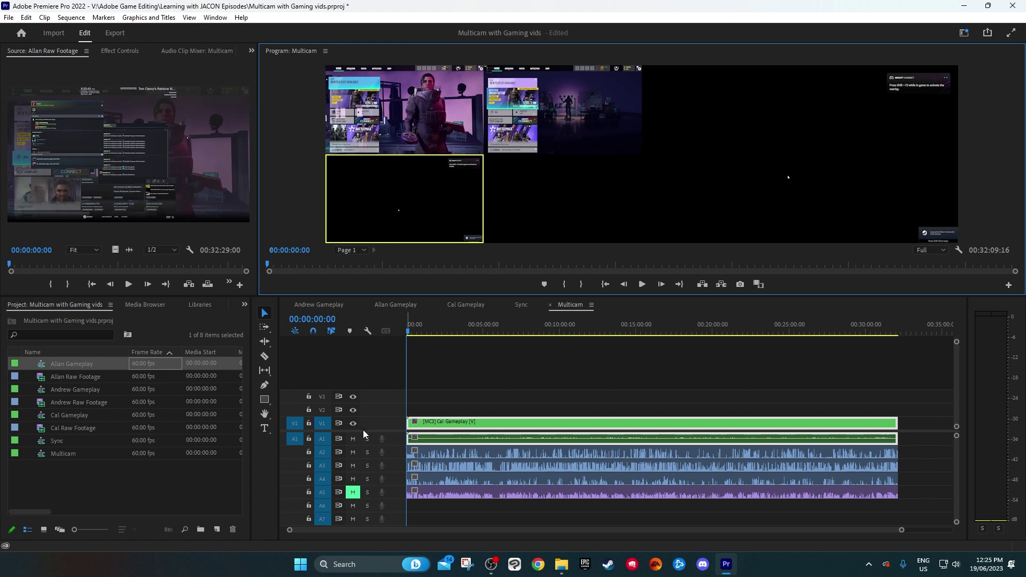
scroll(363, 430, "down", 2)
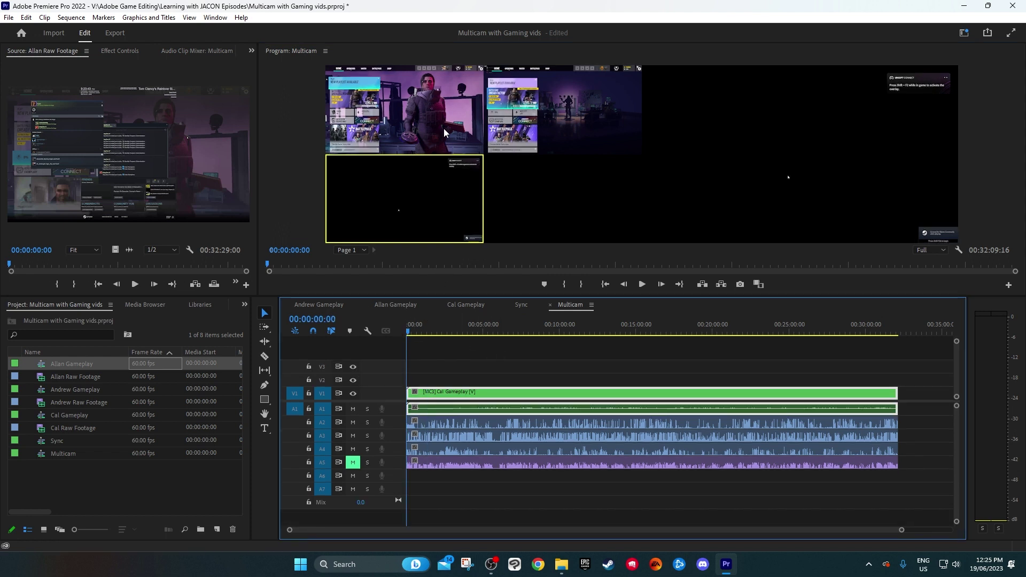
Choose camera 1, camera 2 and again camera 1 for the multicam clip in the multi-camera view
left_click(438, 102)
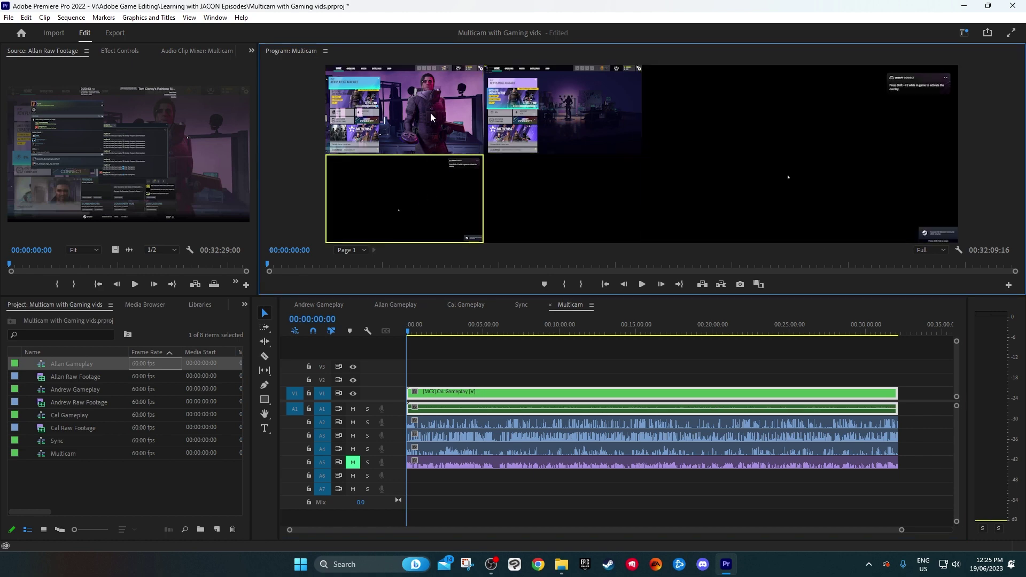
left_click(430, 113)
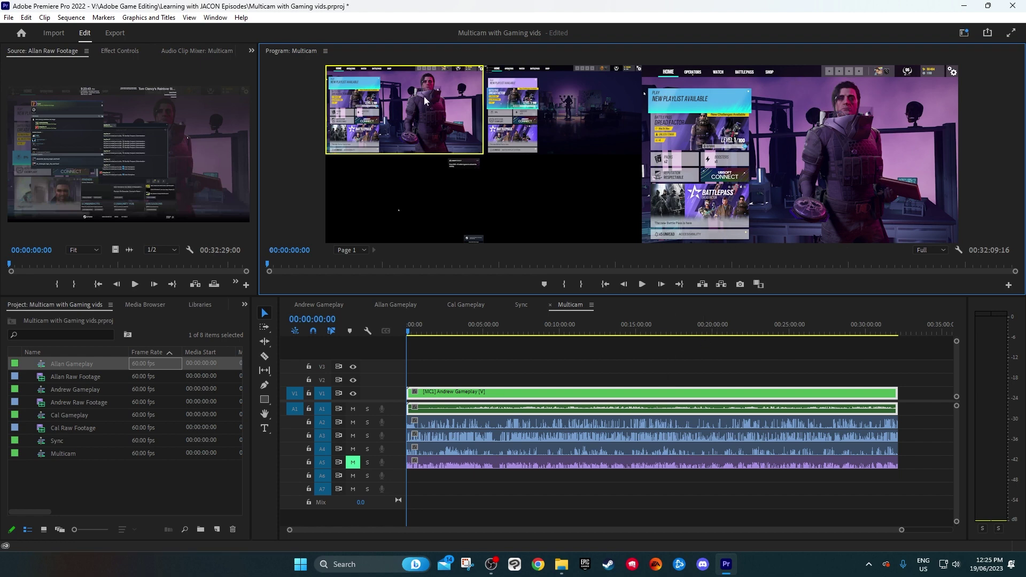
left_click(543, 114)
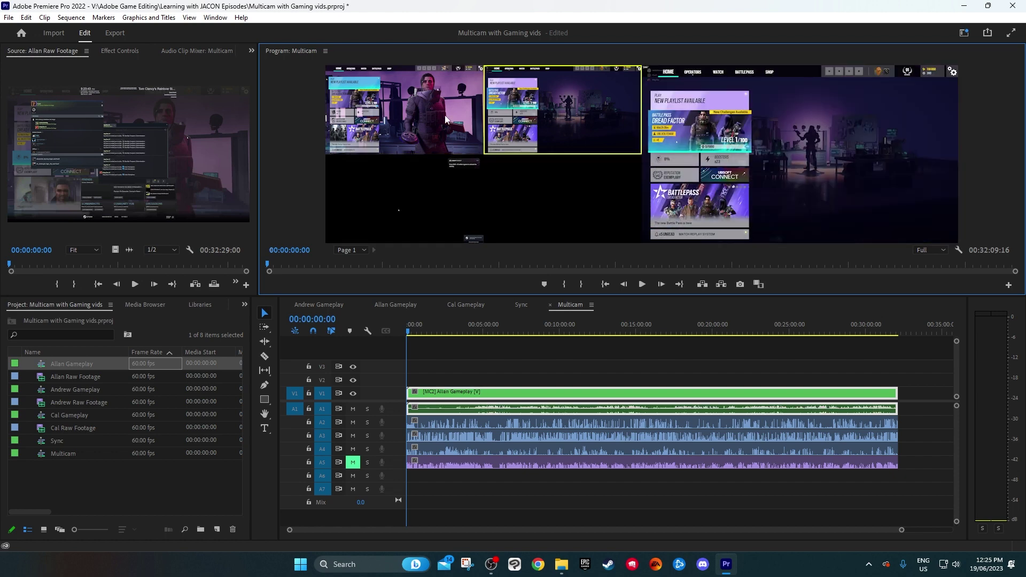
left_click(445, 119)
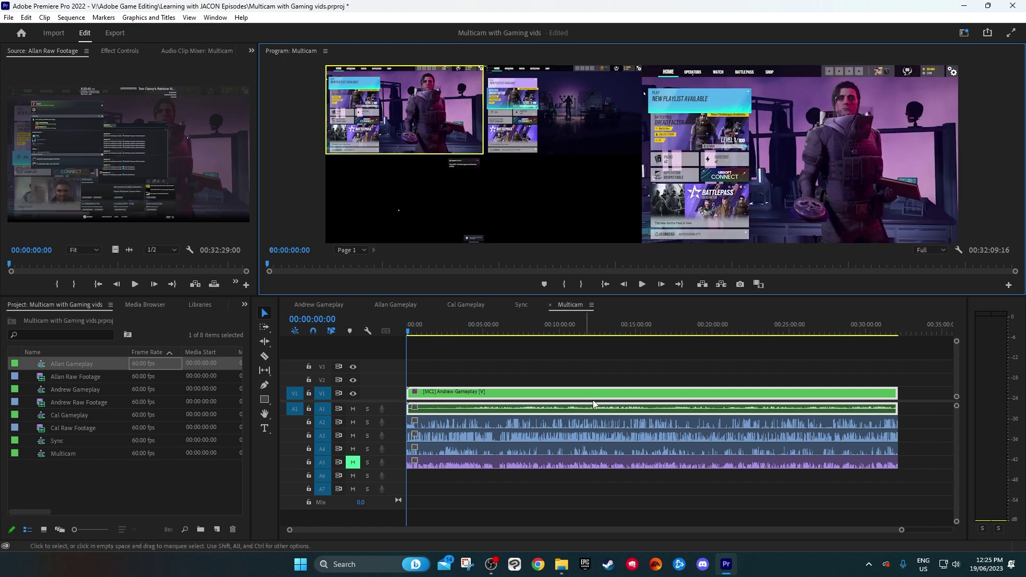
Move the Multicam playhead to about 00:22:53:44 to show all three players' gameplay
left_click(957, 250)
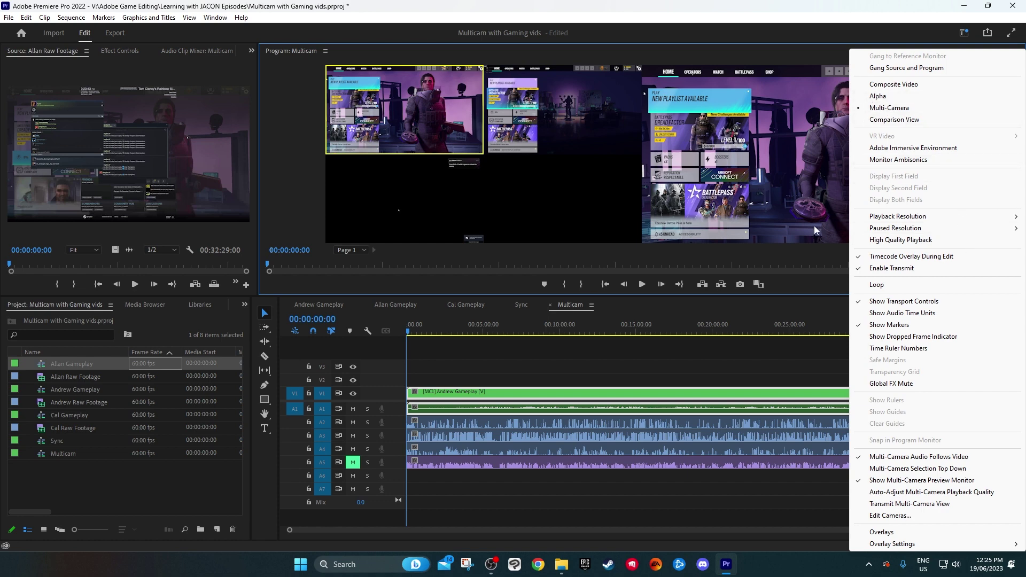
left_click(799, 264)
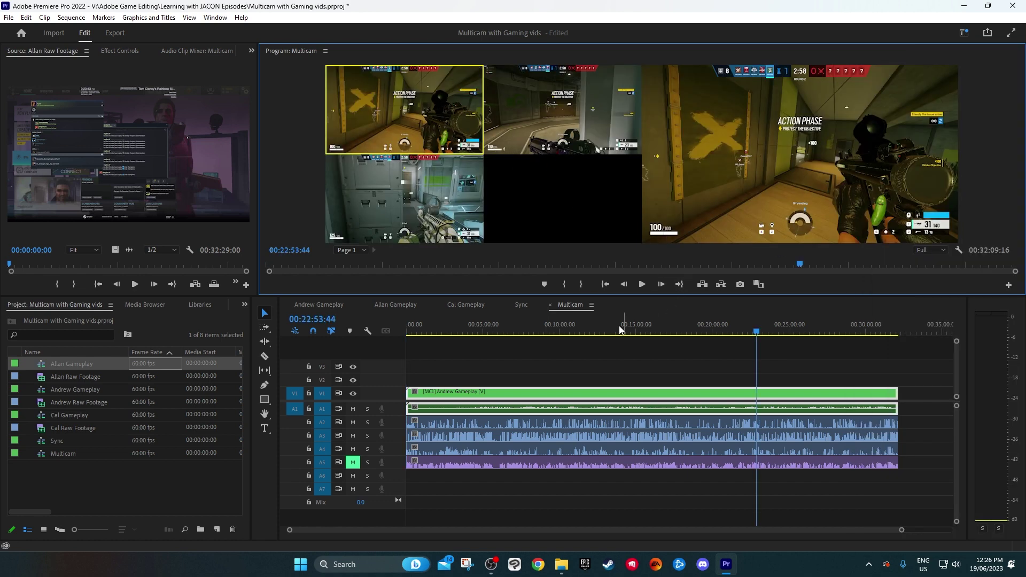
Scrub through the Multicam timeline to compare the three players' gameplay, stopping at about 00:01:53:43
left_click(620, 329)
left_click(517, 329)
left_click(672, 326)
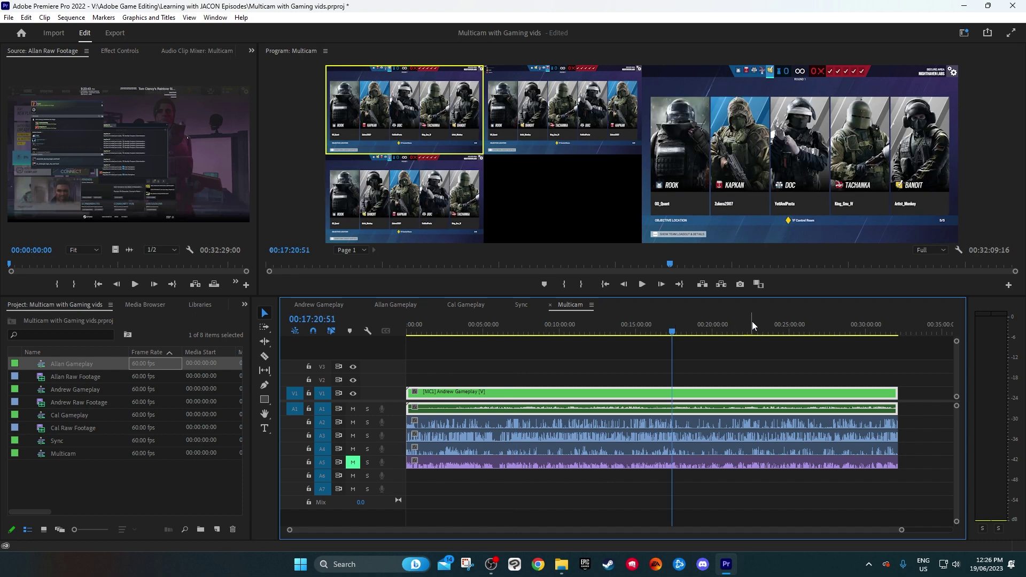
left_click(761, 328)
left_click(808, 328)
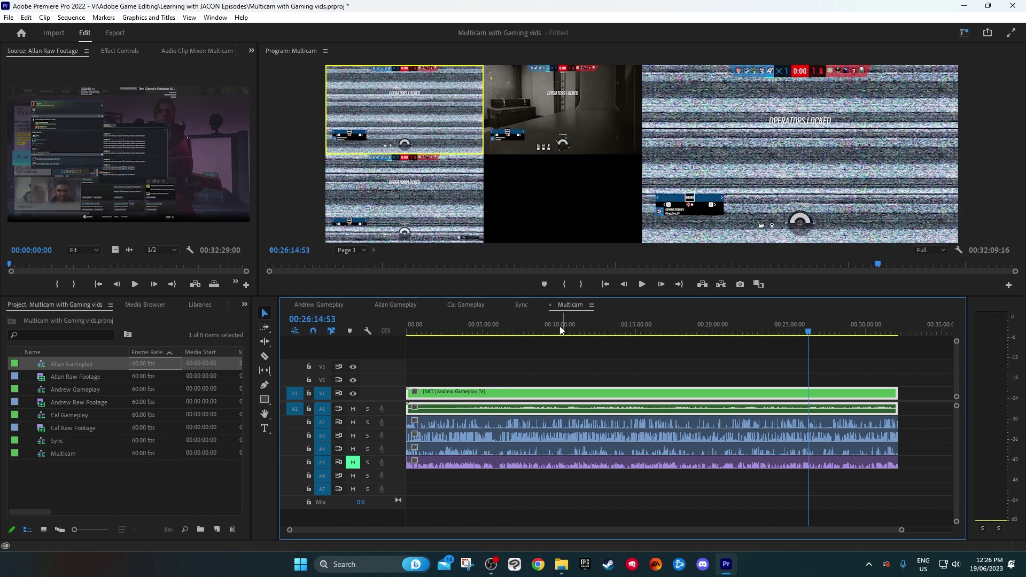
left_click(530, 329)
key("equal")
left_click(472, 327)
left_click(465, 329)
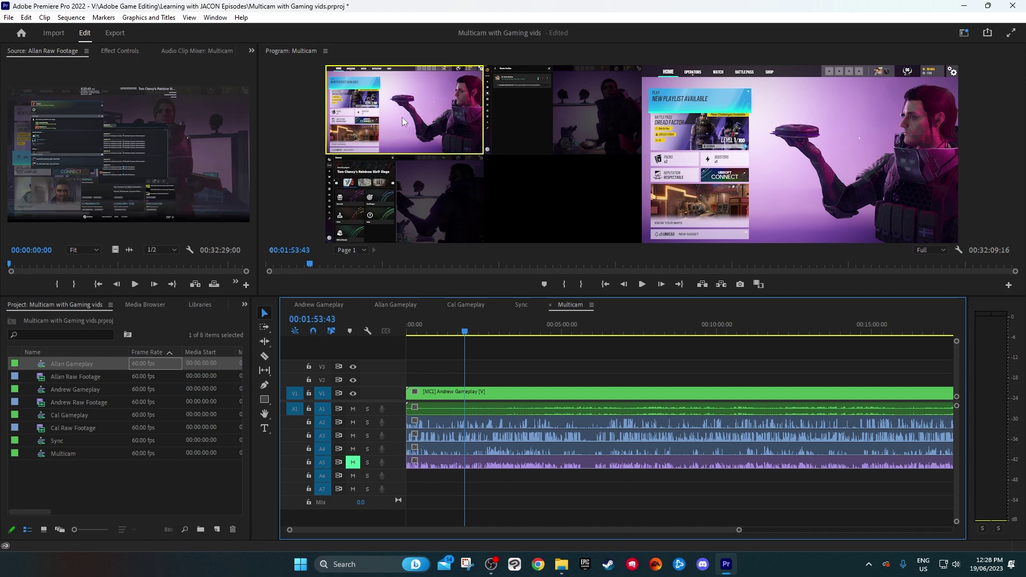
Open the first player's gameplay sequence and set the program monitor to Composite Video
left_click(319, 304)
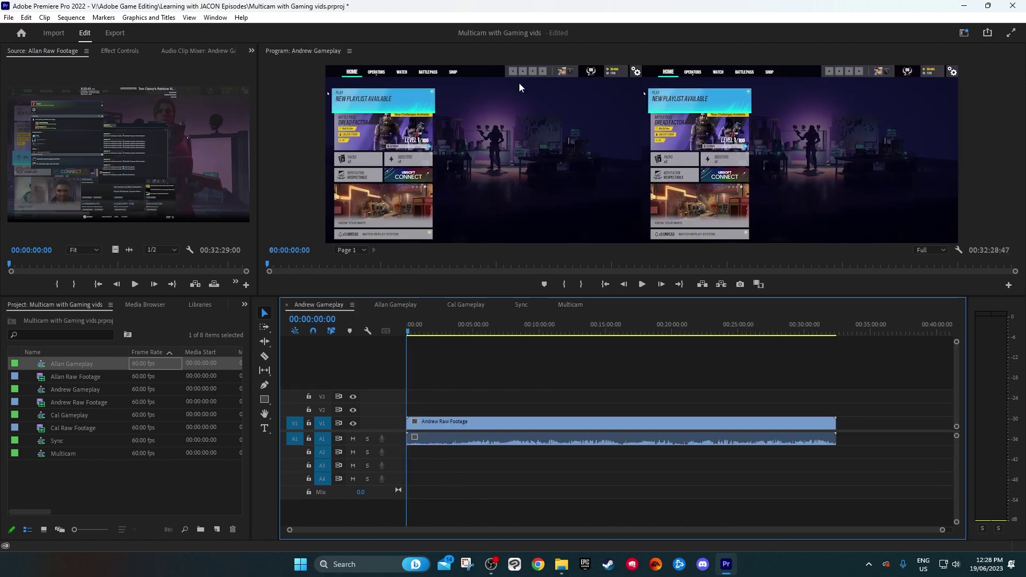
left_click(964, 249)
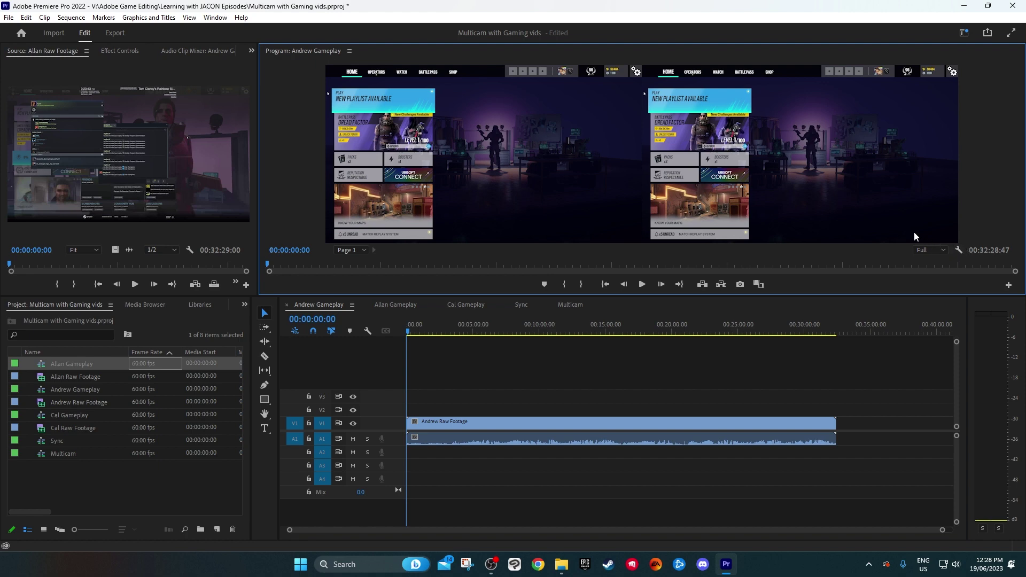
left_click(960, 250)
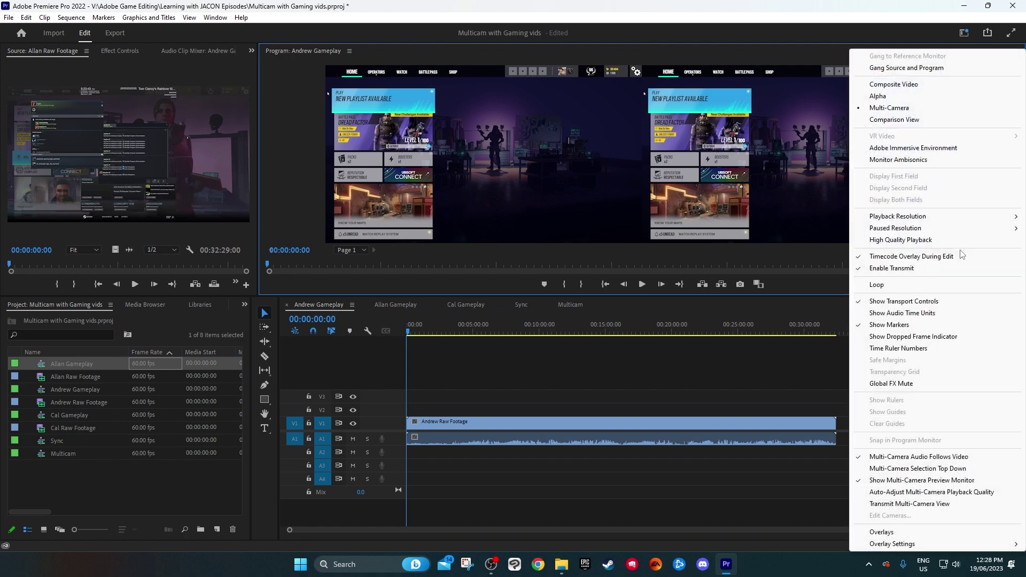
left_click(896, 85)
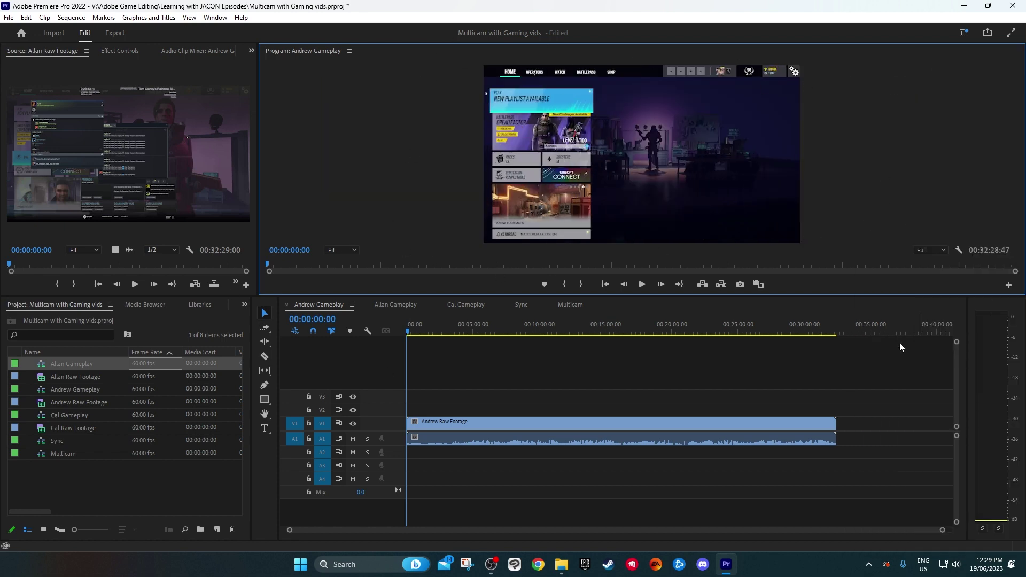
Add a text box over the upper-left corner of the gameplay frame with the first player's name in capitals
left_click(264, 428)
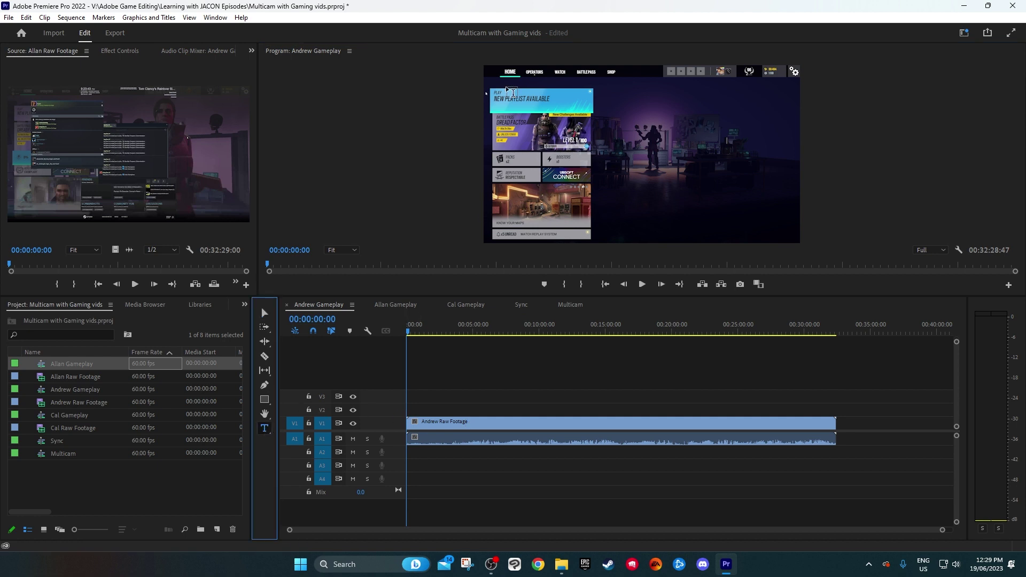
left_click_drag(487, 72, 609, 125)
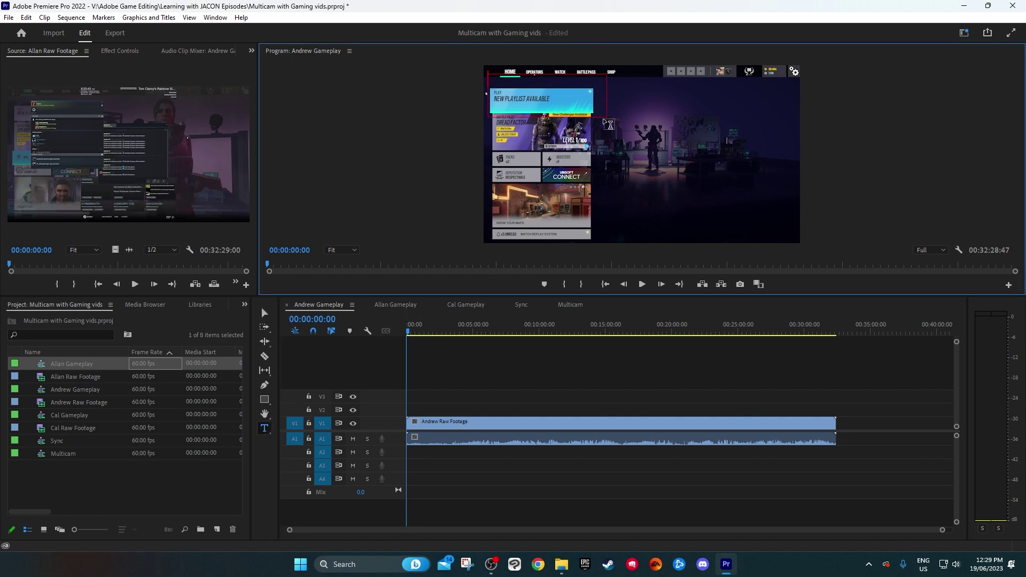
type("ANDREW")
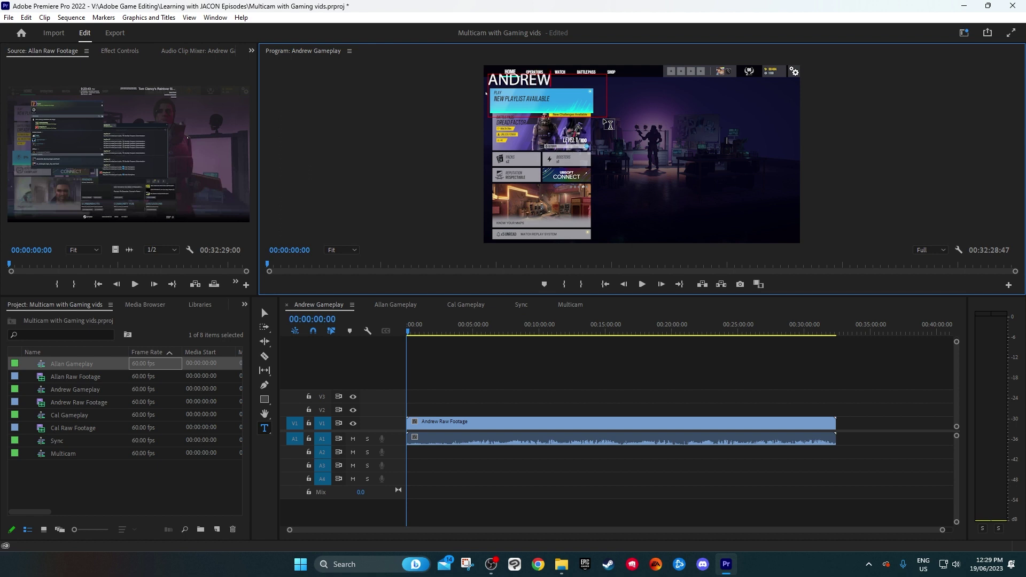
left_click(563, 376)
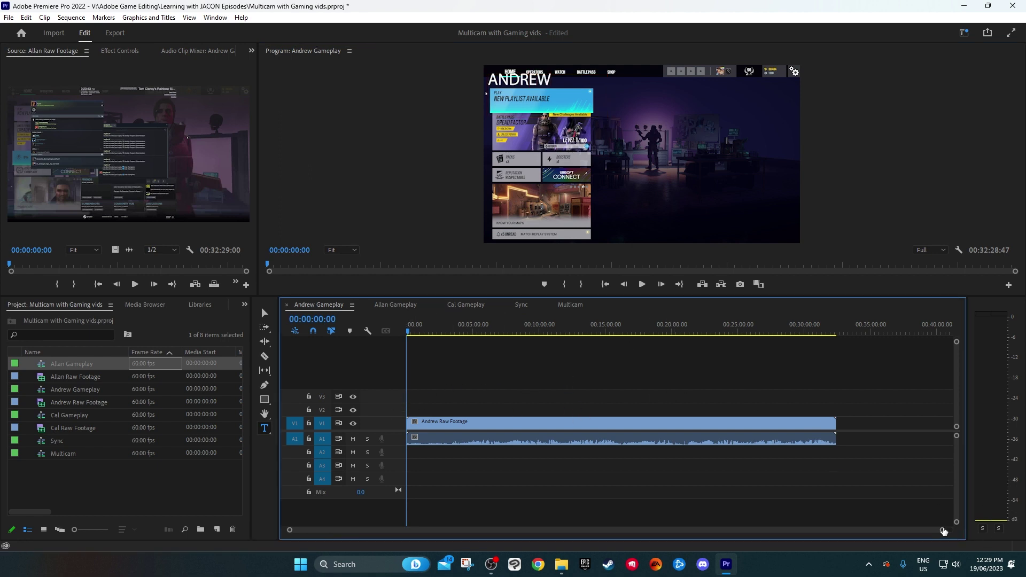
Extend the name title on V2 to the end of the raw footage clip on V1
left_click_drag(944, 531, 638, 529)
left_click_drag(417, 409, 940, 412)
left_click_drag(645, 531, 929, 483)
left_click_drag(558, 409, 856, 382)
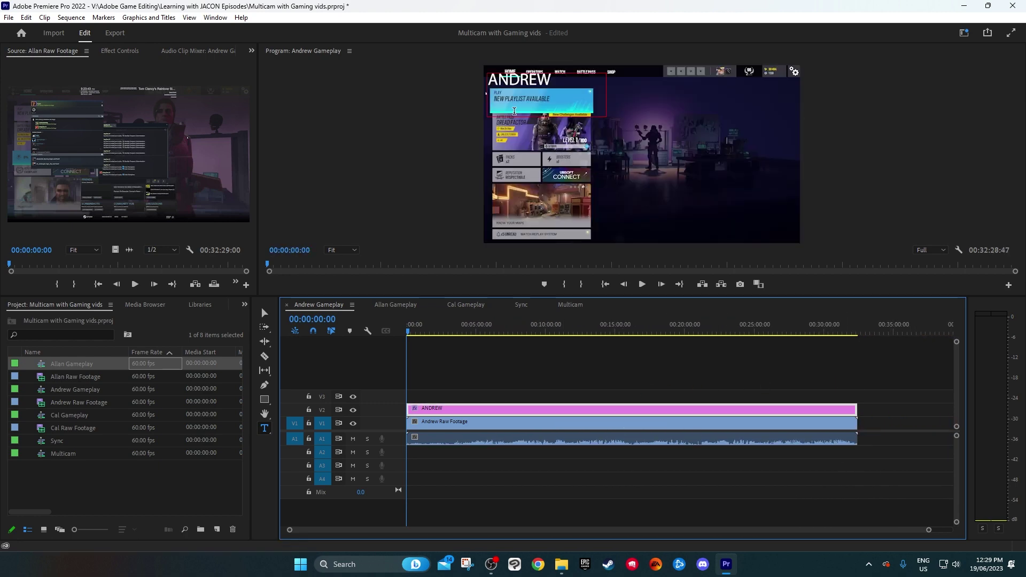
Give the name title's text a black stroke with a width of 14.0
left_click(589, 326)
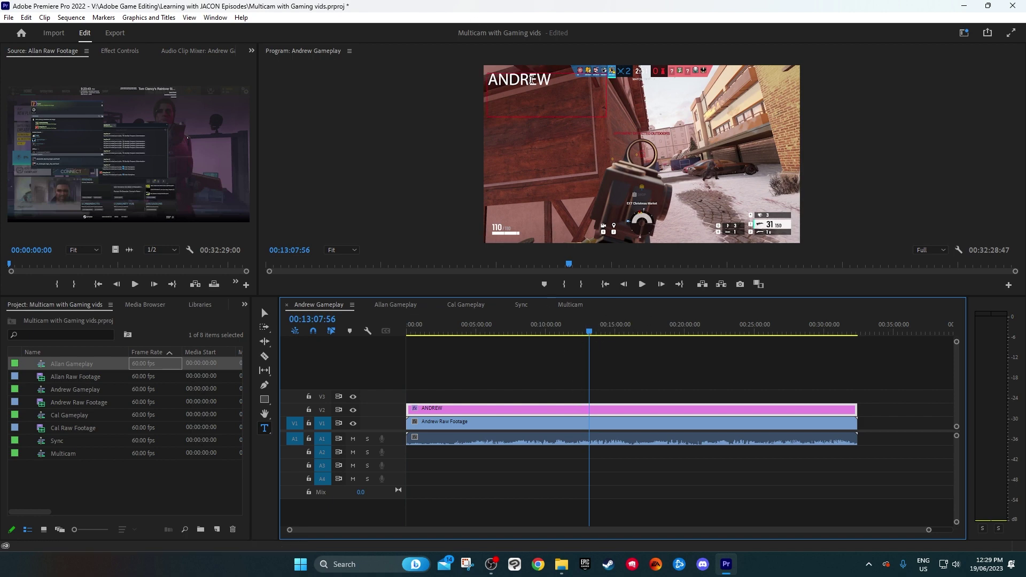
left_click(436, 171)
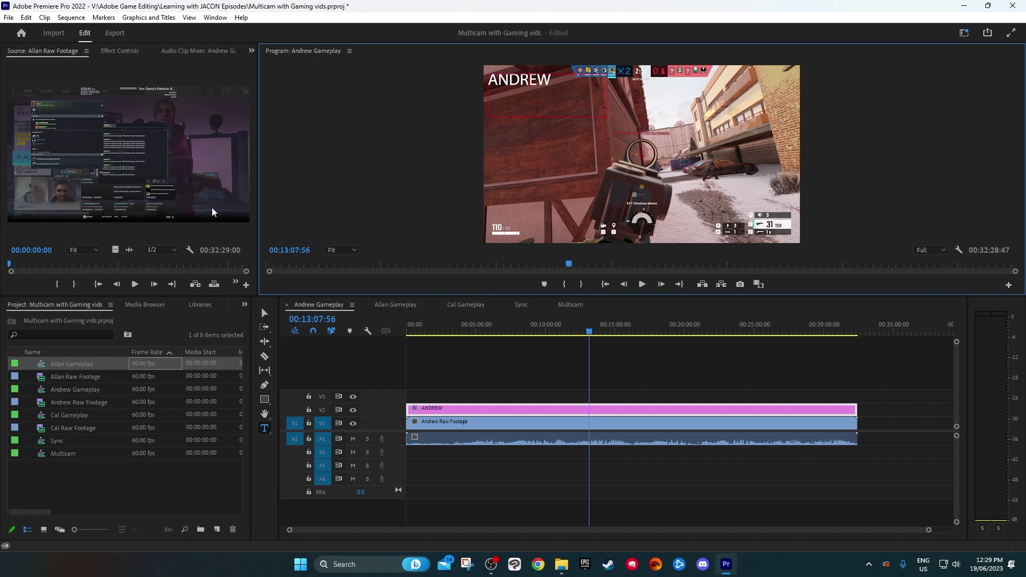
left_click(126, 50)
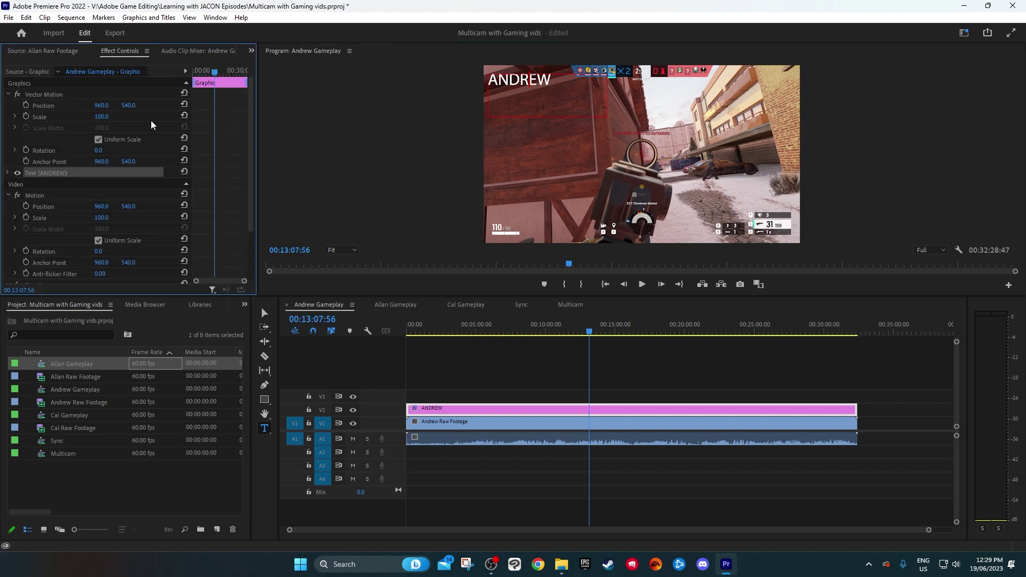
left_click(8, 172)
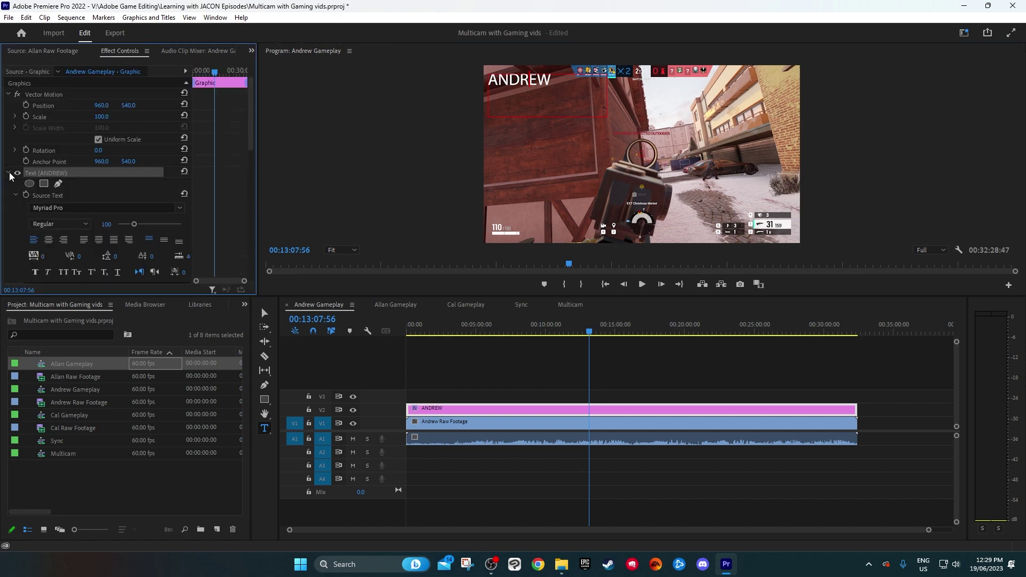
scroll(41, 180, "down", 3)
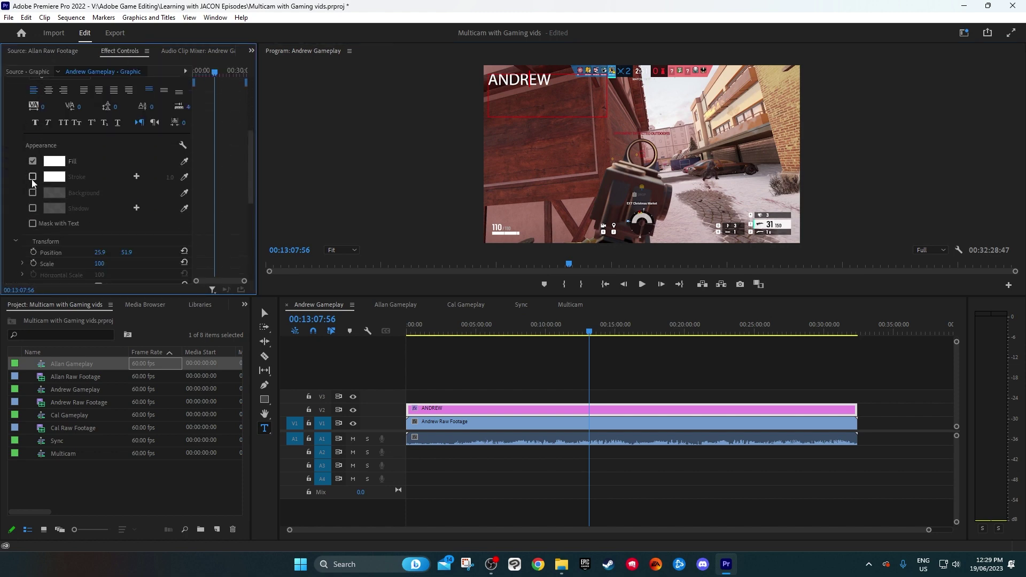
left_click(57, 178)
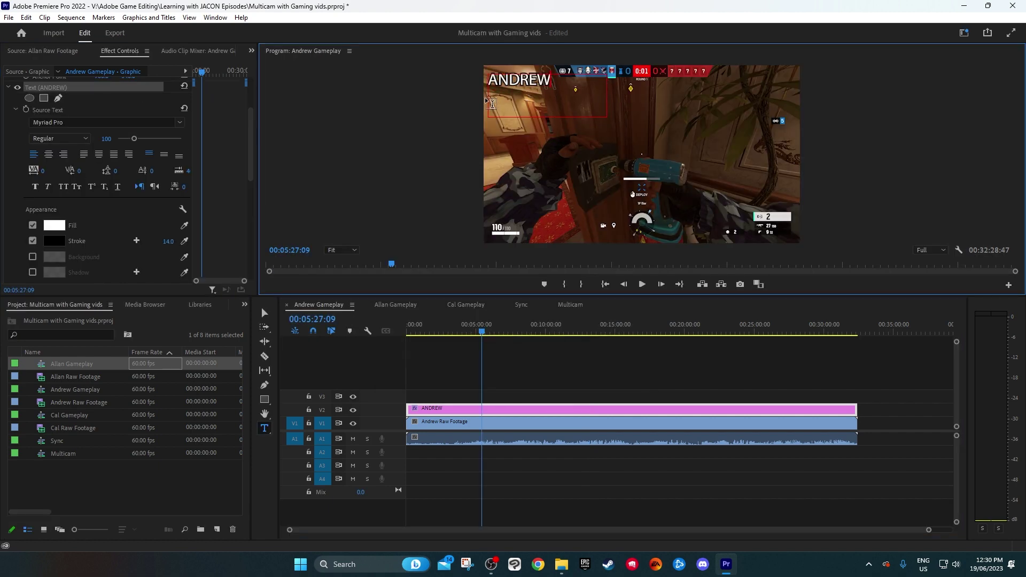
Copy the name title to V2 of the second player's gameplay sequence and trim its end to the raw footage
left_click(477, 373)
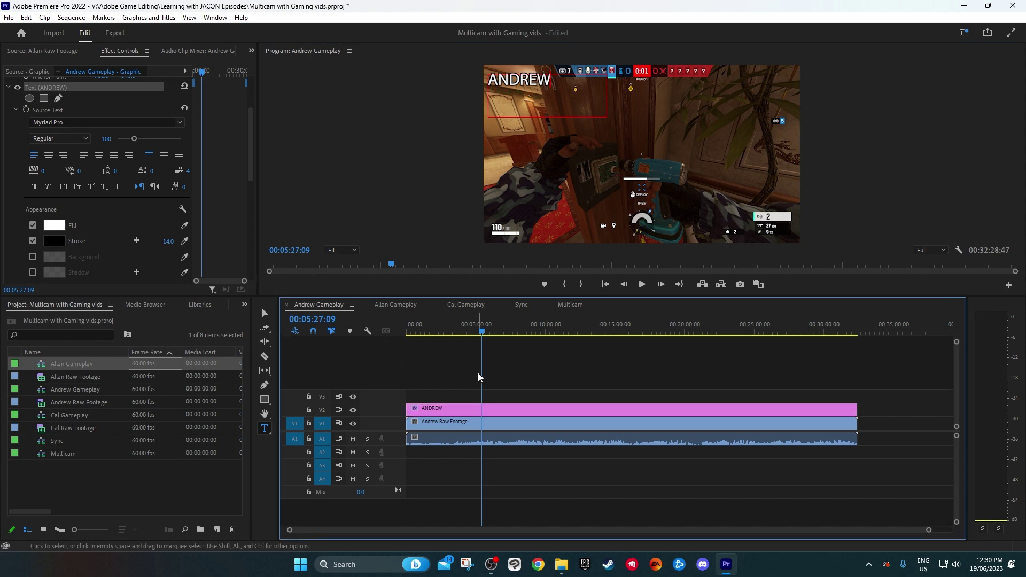
left_click(498, 406)
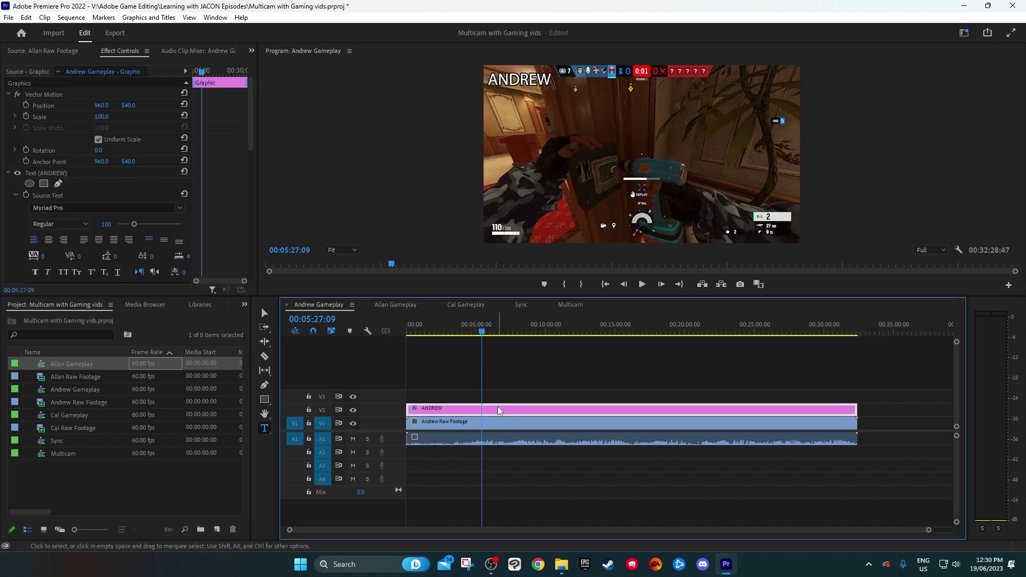
left_click(405, 309)
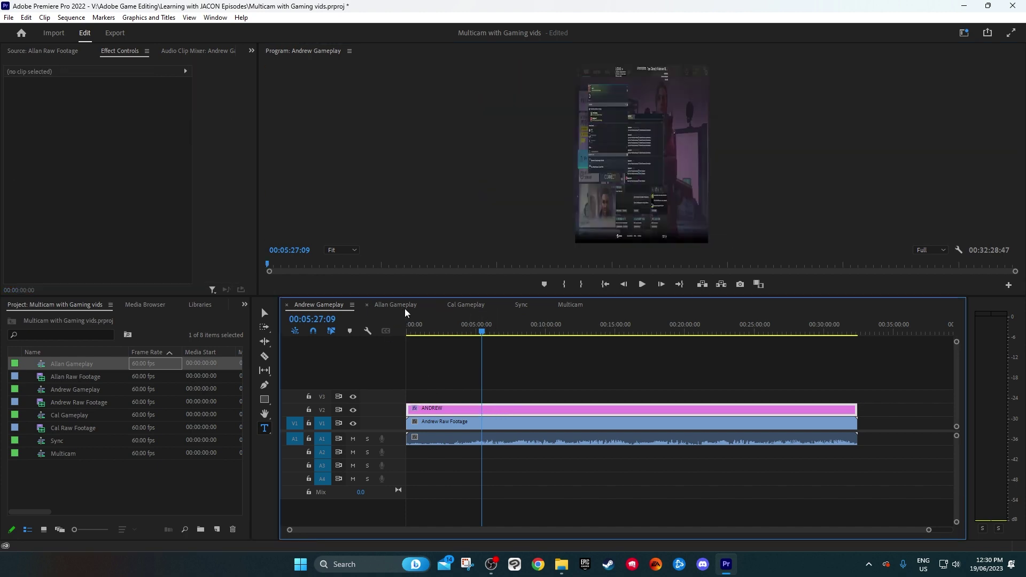
left_click(323, 410)
left_click(323, 423)
key("ctrl+v")
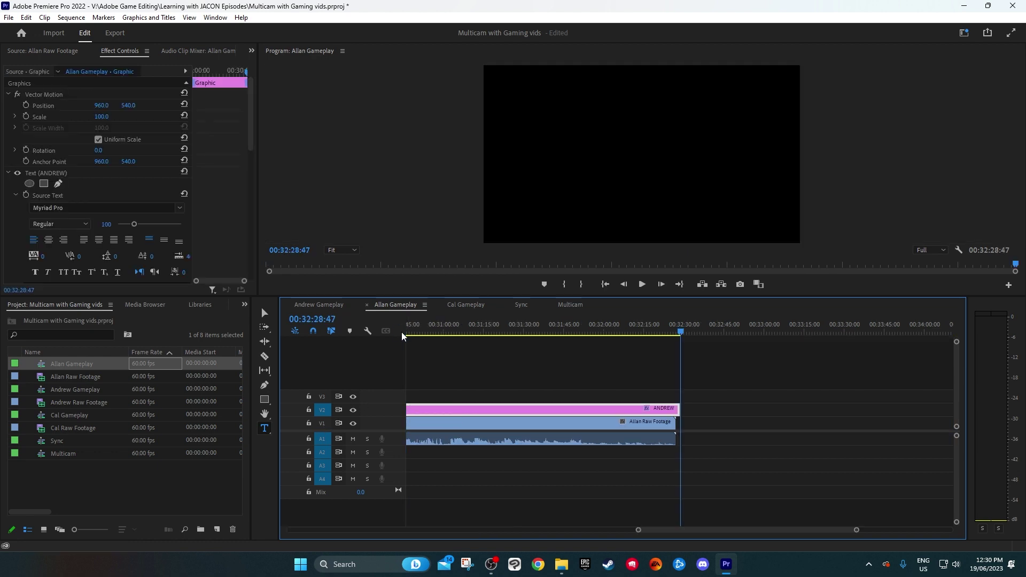
left_click_drag(678, 410, 675, 409)
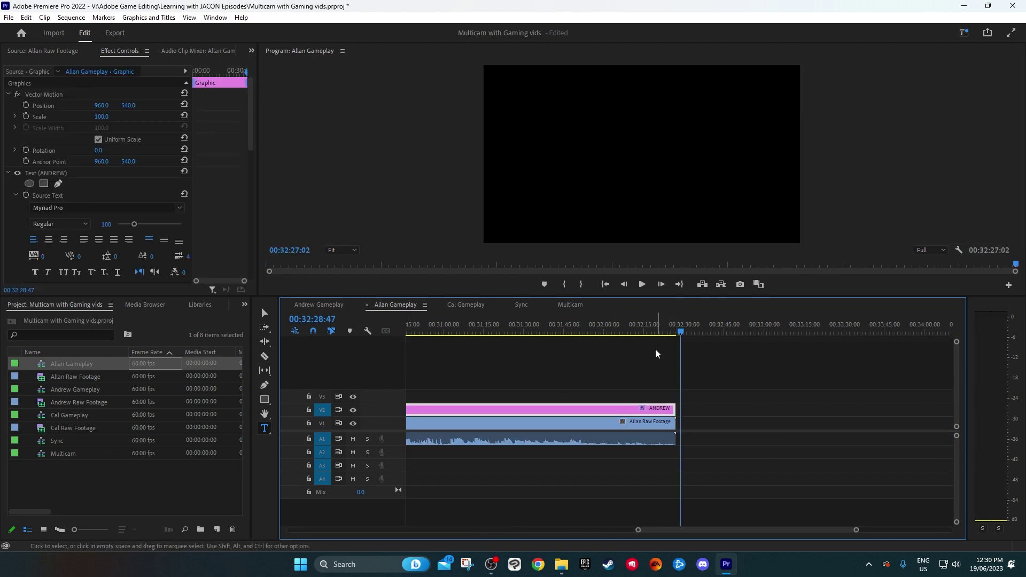
Replace the copied title's text with the second player's name in capitals, and open the third player's gameplay sequence
left_click(628, 326)
left_click(542, 83)
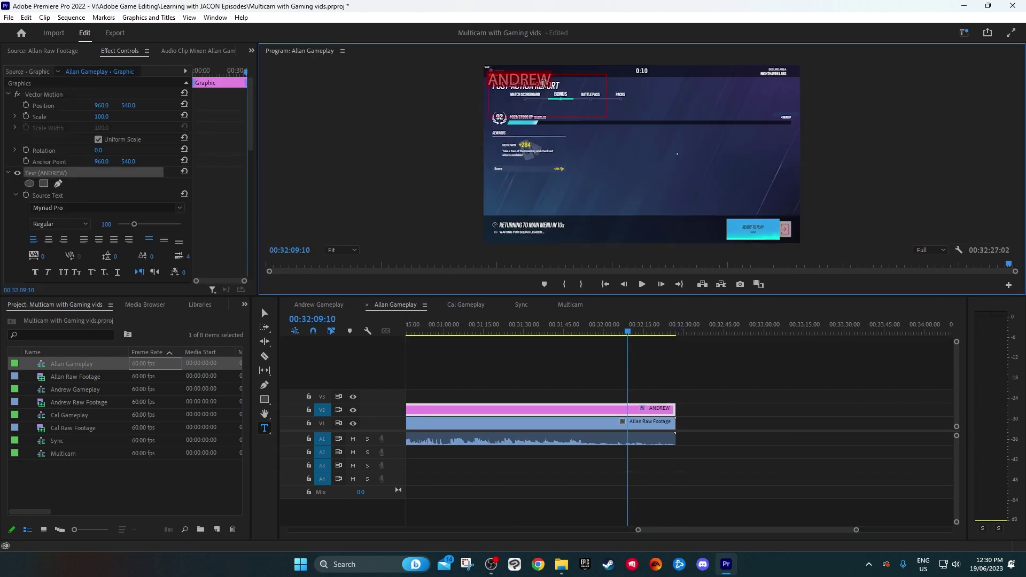
type("AL")
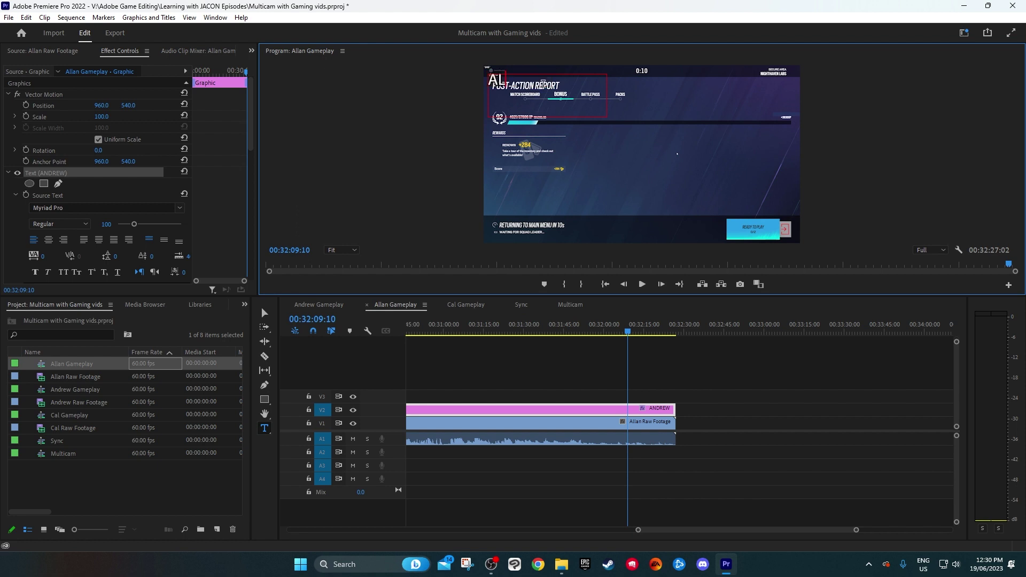
type("LAN")
left_click(462, 304)
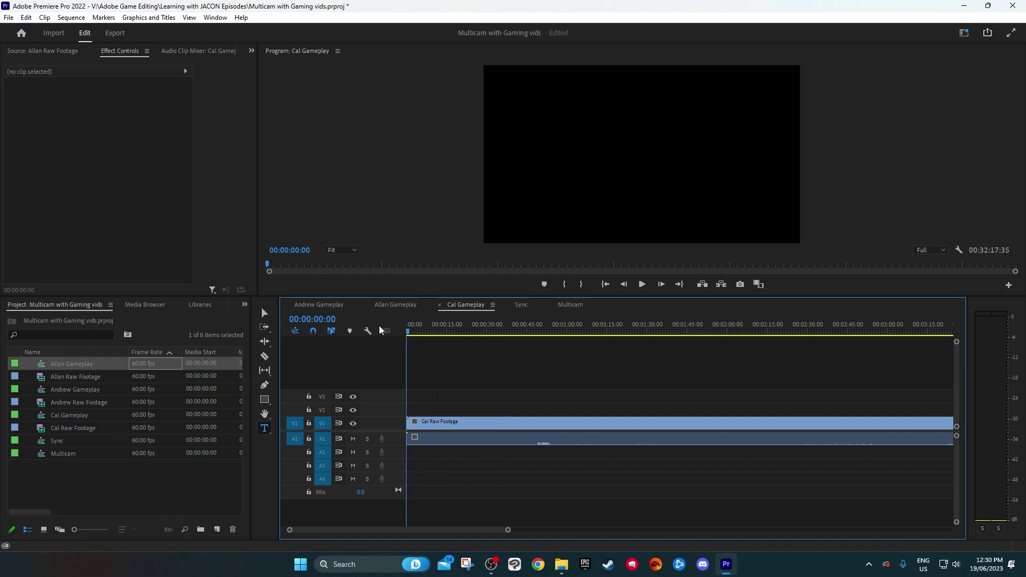
Return to the Multicam sequence and set the program monitor to Multi-Camera view
left_click(567, 305)
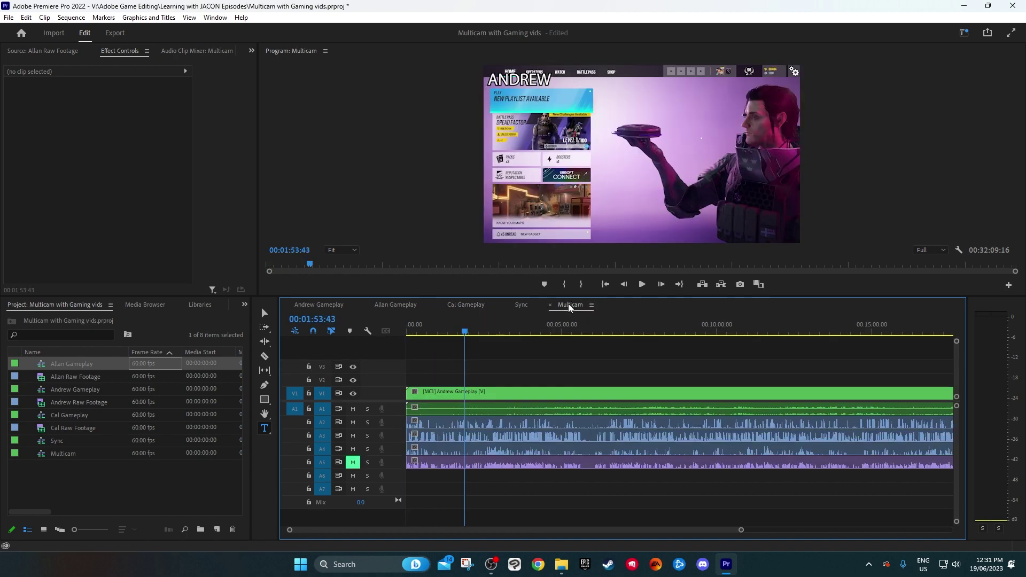
left_click(957, 251)
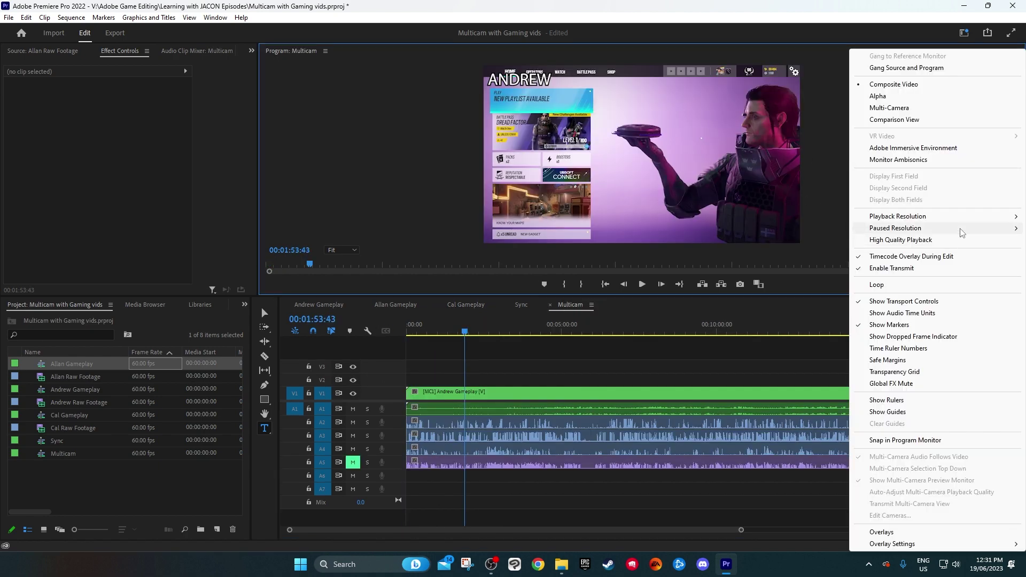
left_click(938, 109)
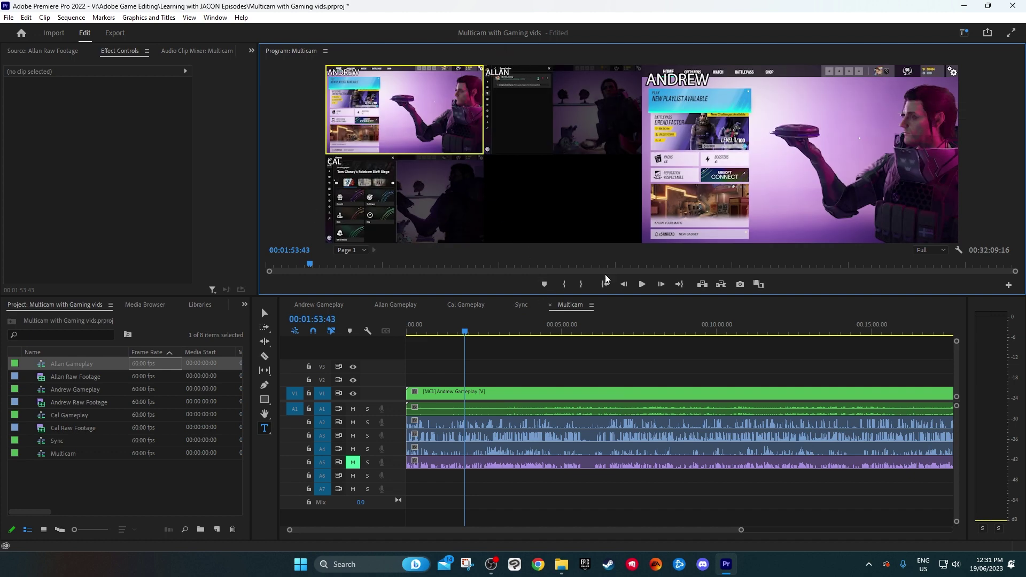
Switch the multicam clip back and forth between cameras 1, 2 and 3 to compare the named angles
key("2")
key("3")
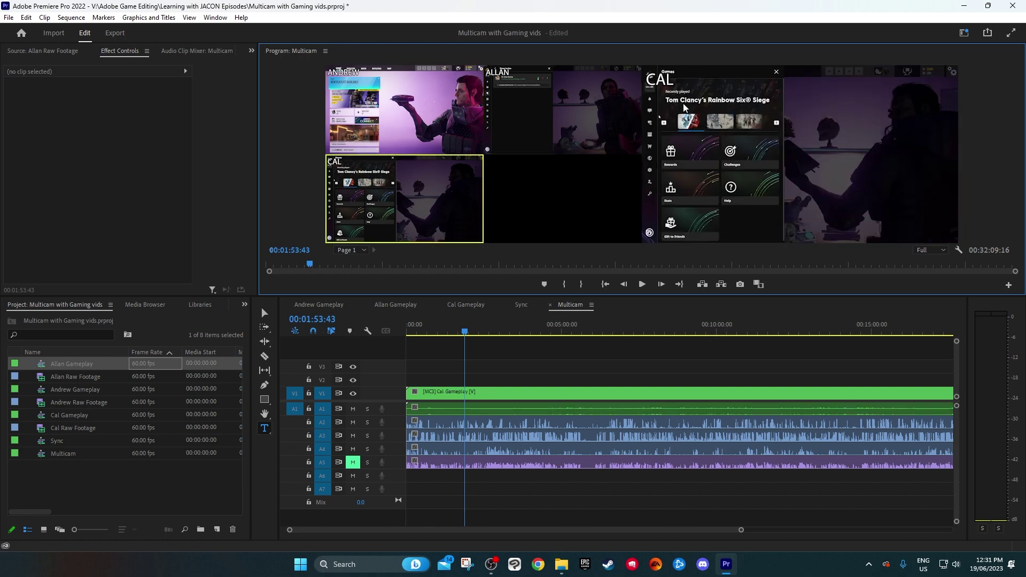
key("2")
key("3")
key("1")
key("2")
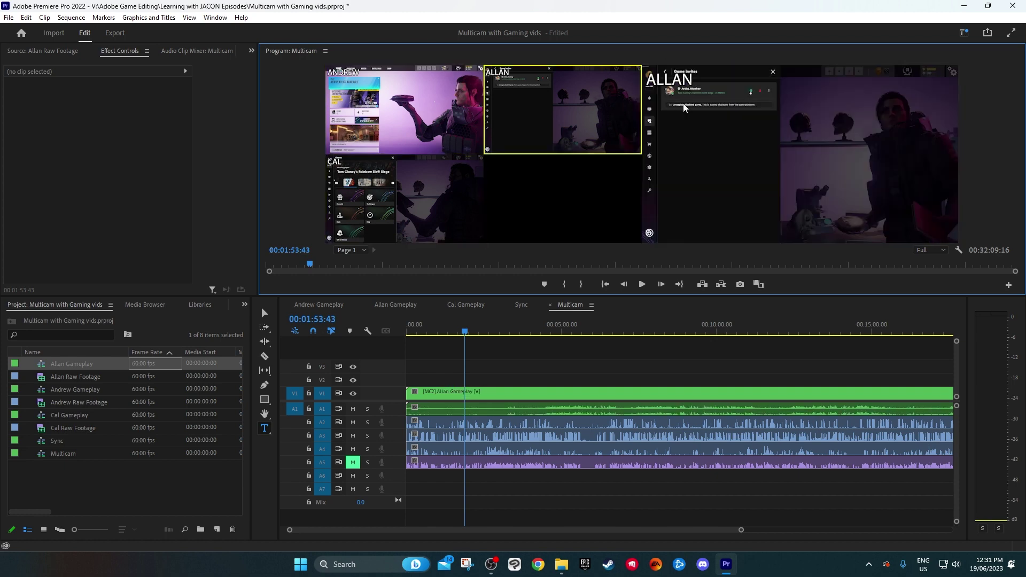
key("3")
Move the Multicam playhead to about 00:01:22:20 and switch the clip to camera 2
left_click_drag(464, 331, 449, 332)
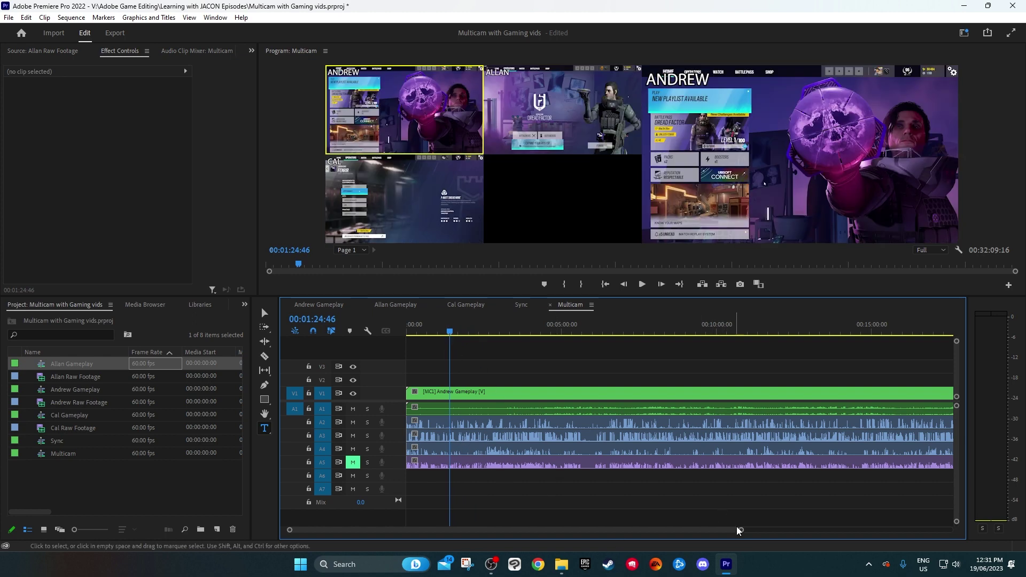
left_click_drag(738, 530, 626, 508)
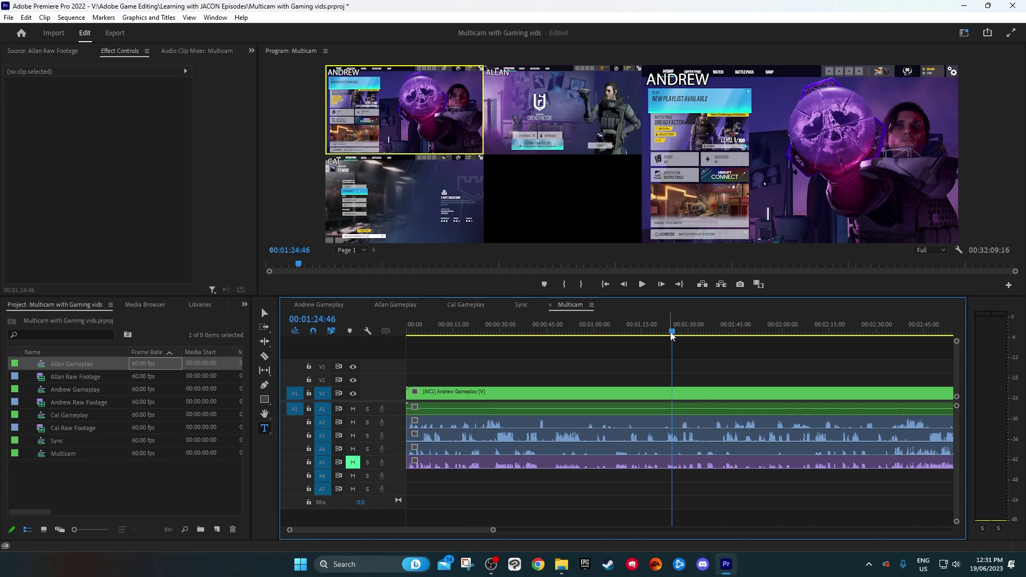
left_click_drag(672, 336, 664, 335)
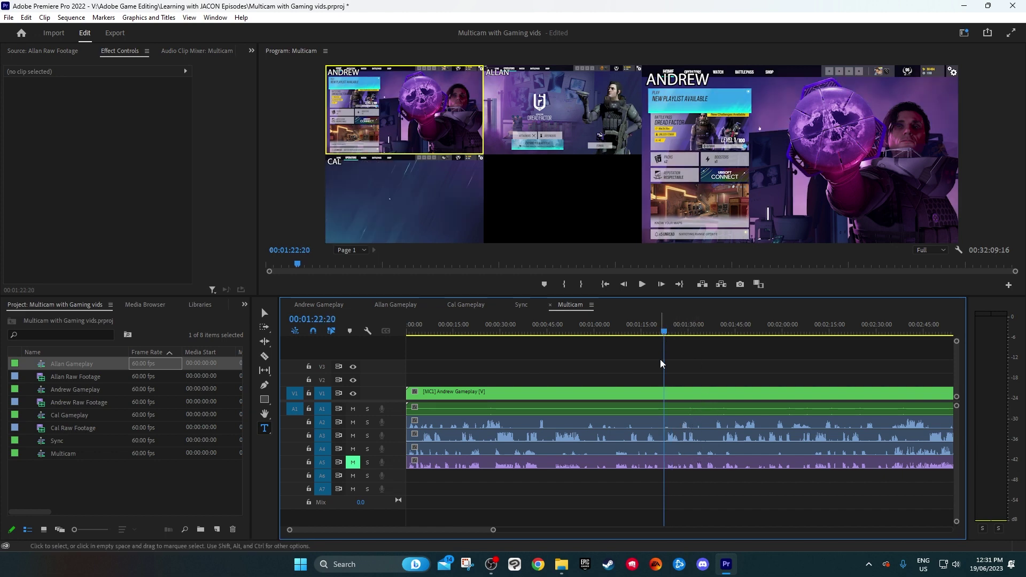
key("2")
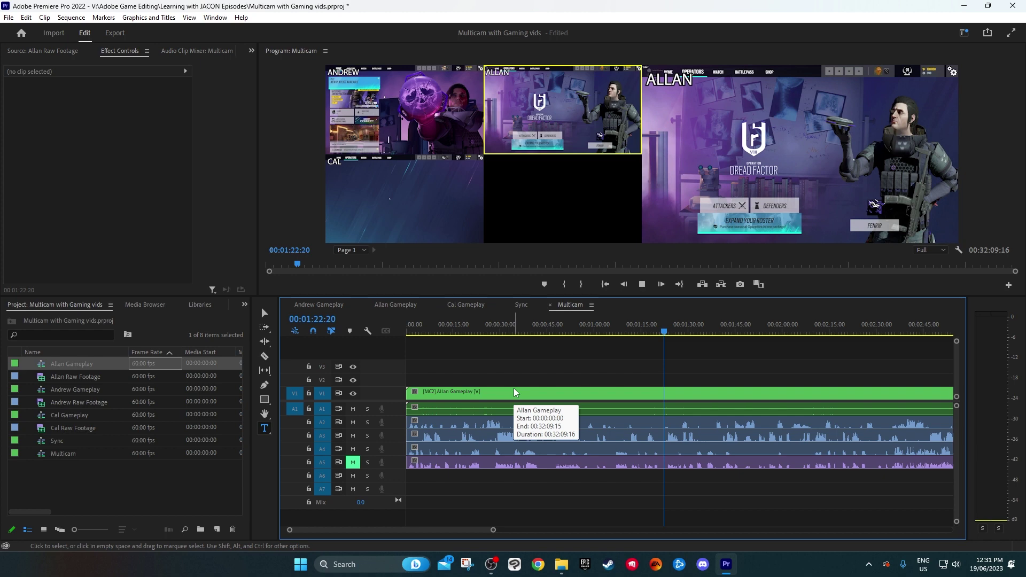
Play the Multicam sequence from 00:01:22:20, cut live to cameras 1, 2 and 3 in turn, and stop at about 00:01:37:01
key("space")
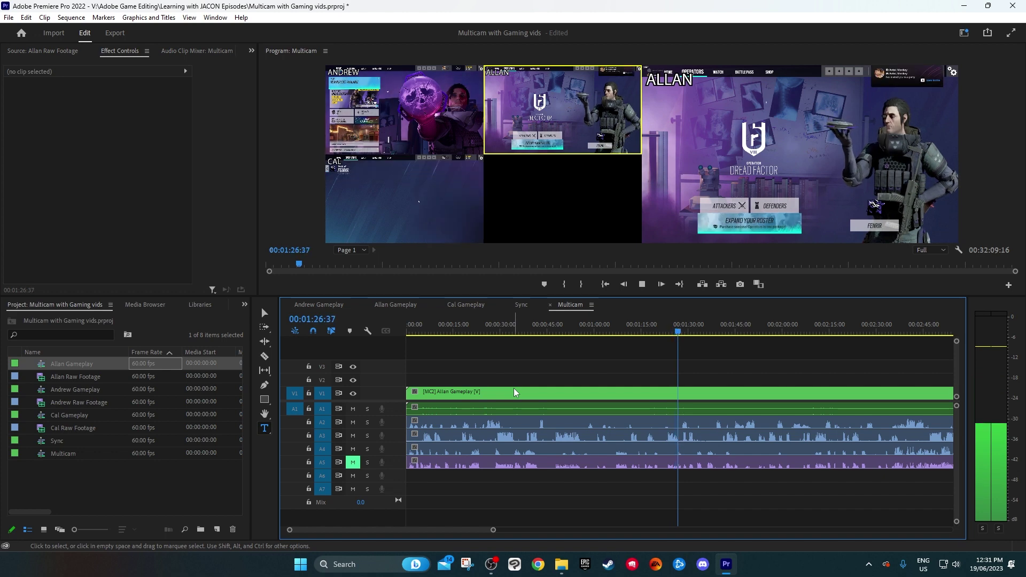
key("1")
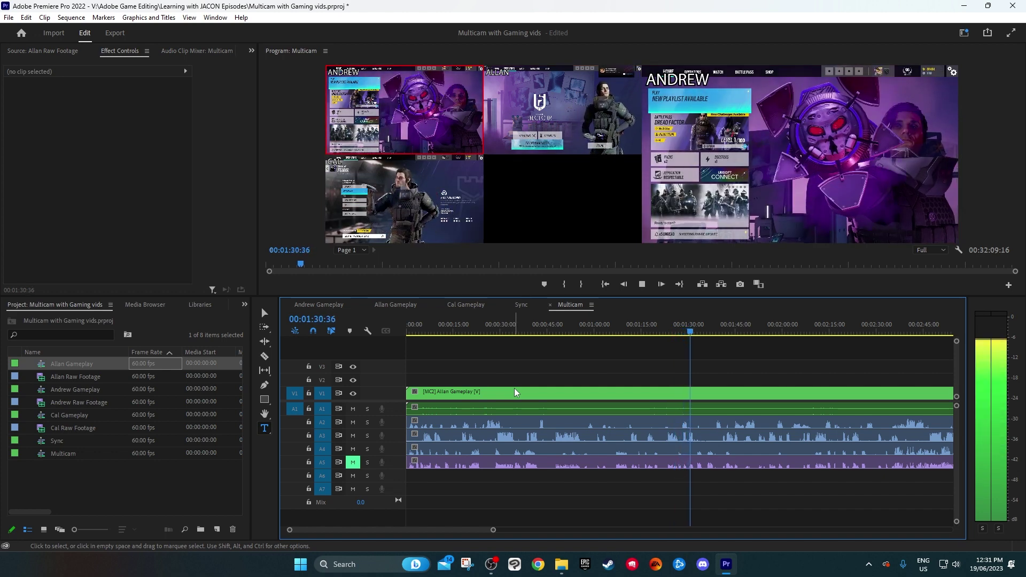
key("2")
key("3")
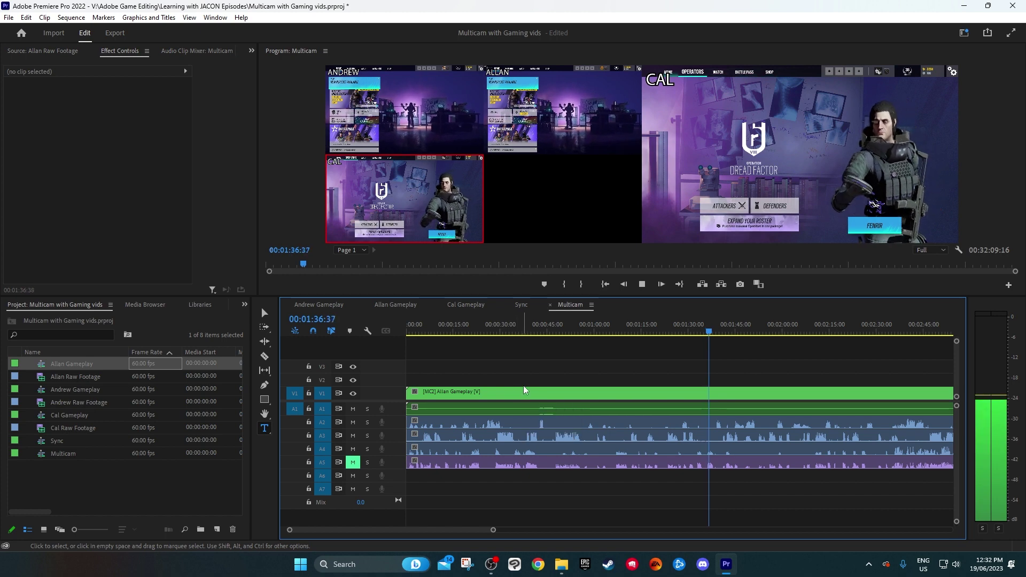
key("space")
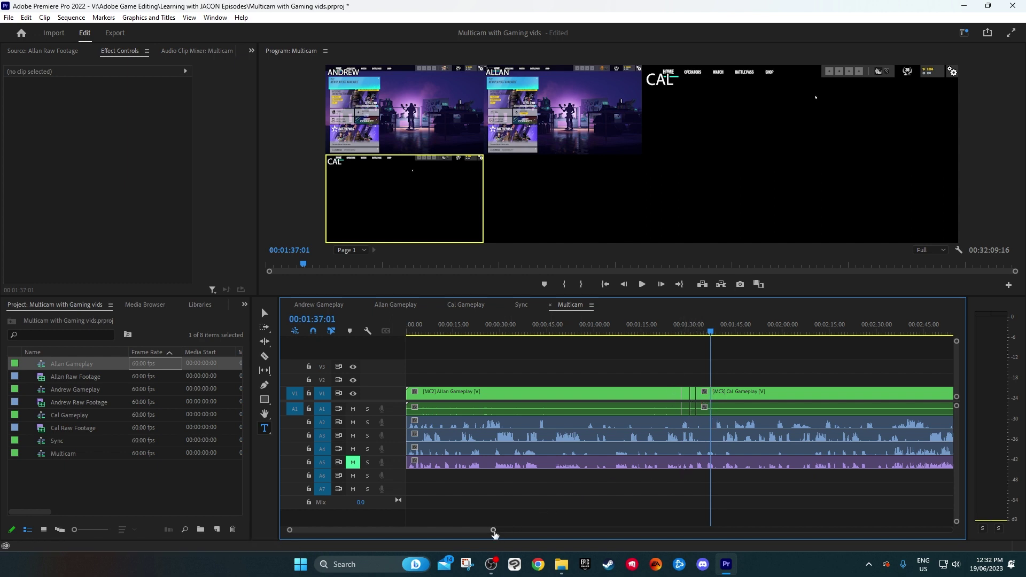
Scrub across the recorded camera cuts from about 00:01:26:55 to 00:01:34:09, and undo and redo them
left_click_drag(493, 533, 440, 533)
left_click(513, 330)
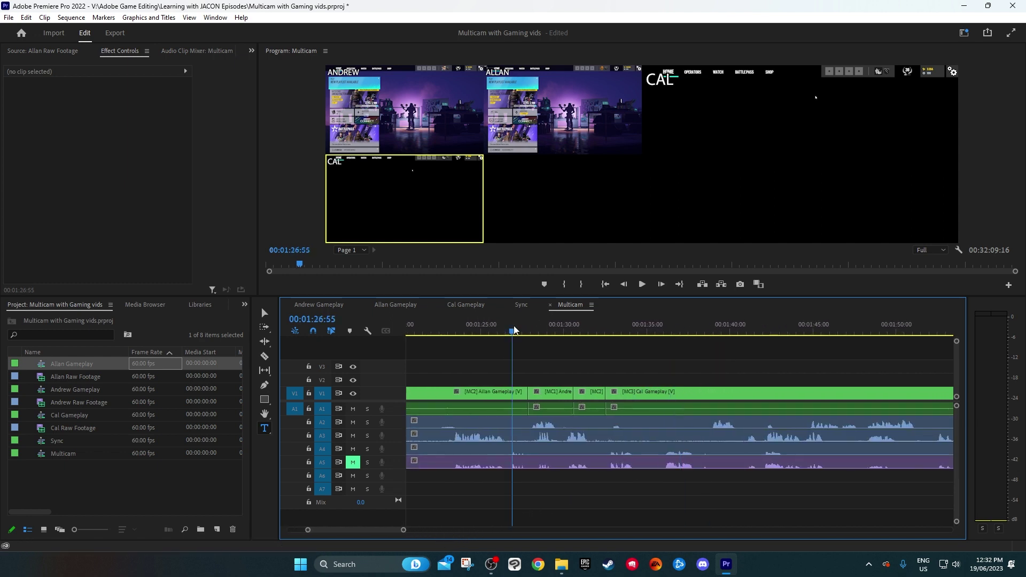
left_click_drag(514, 330, 633, 354)
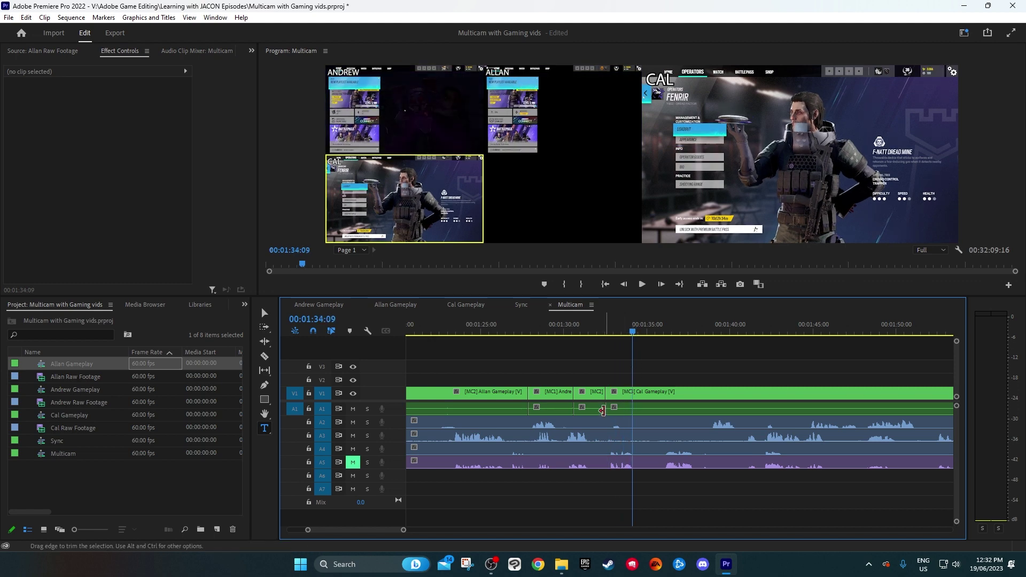
key("ctrl+z")
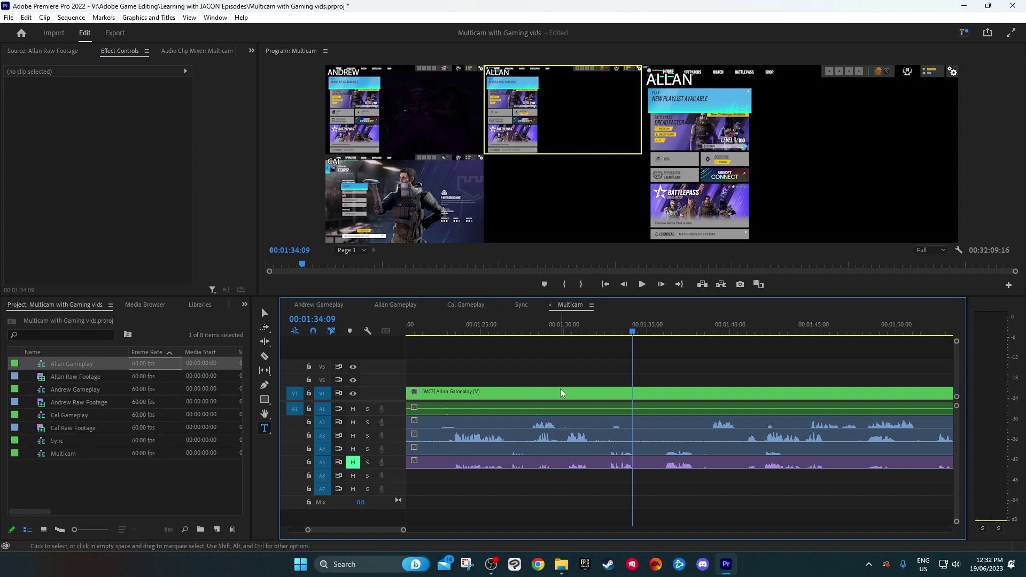
key("ctrl+shift+z")
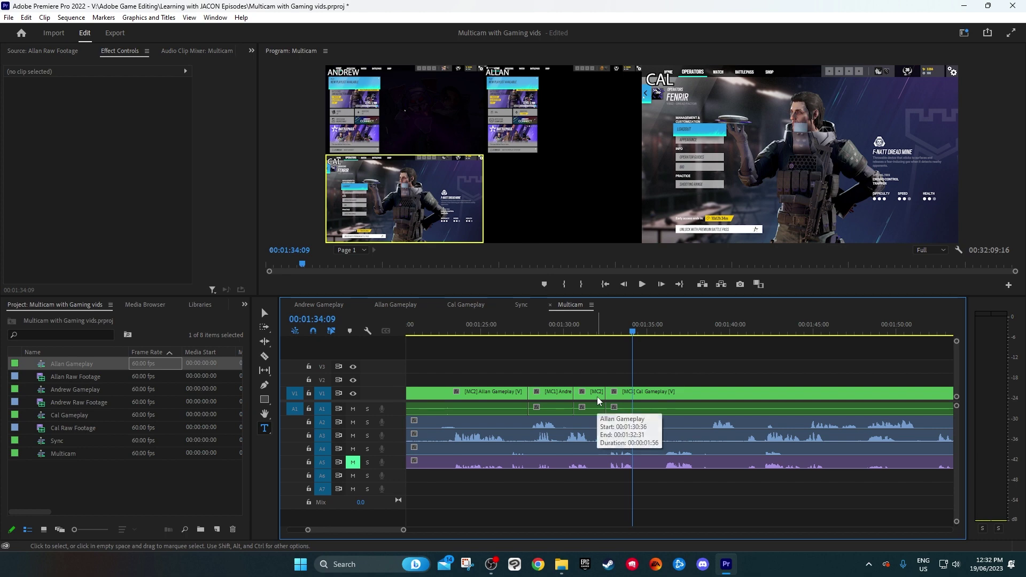
Shift the recorded camera cuts on V1 with the Rolling Edit tool and play the result back from 00:01:26:09
key("n")
left_click_drag(604, 394, 645, 393)
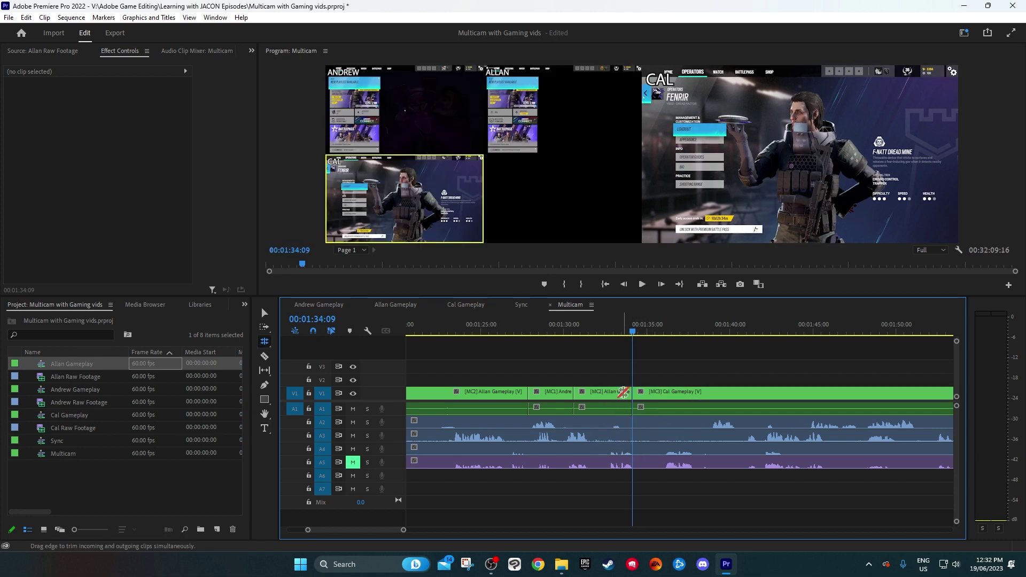
left_click_drag(635, 398, 521, 394)
left_click(500, 330)
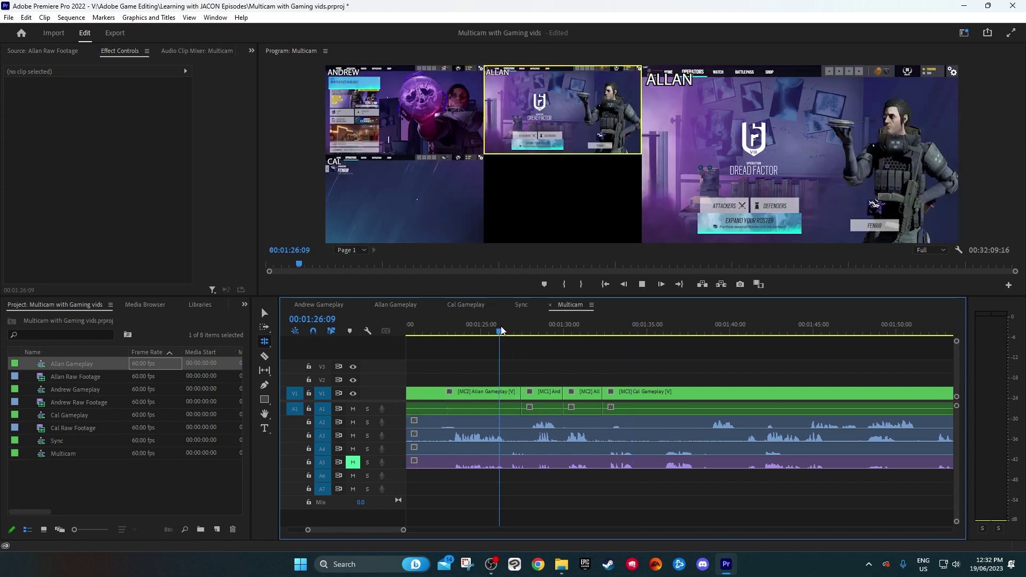
key("space")
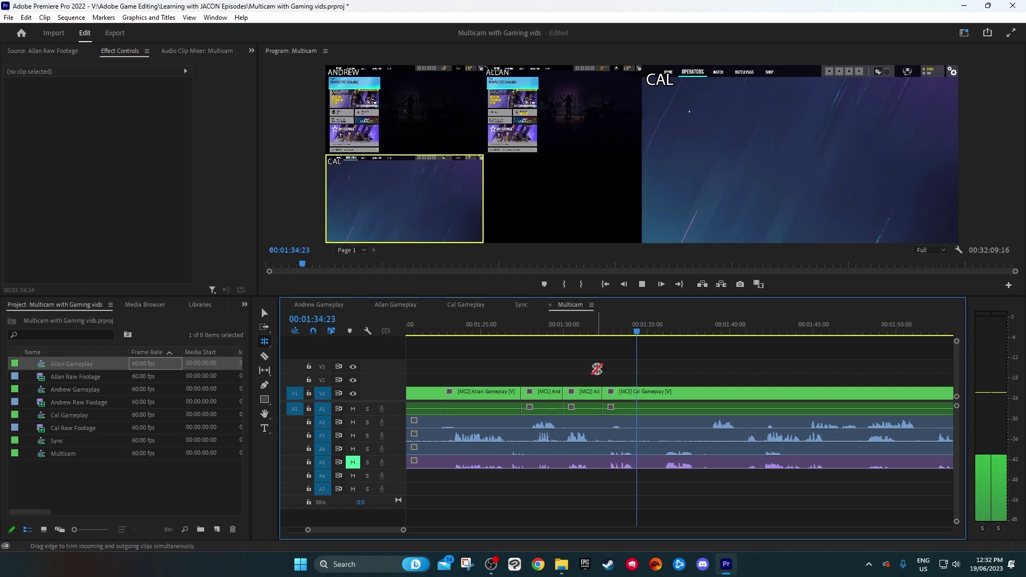
key("space")
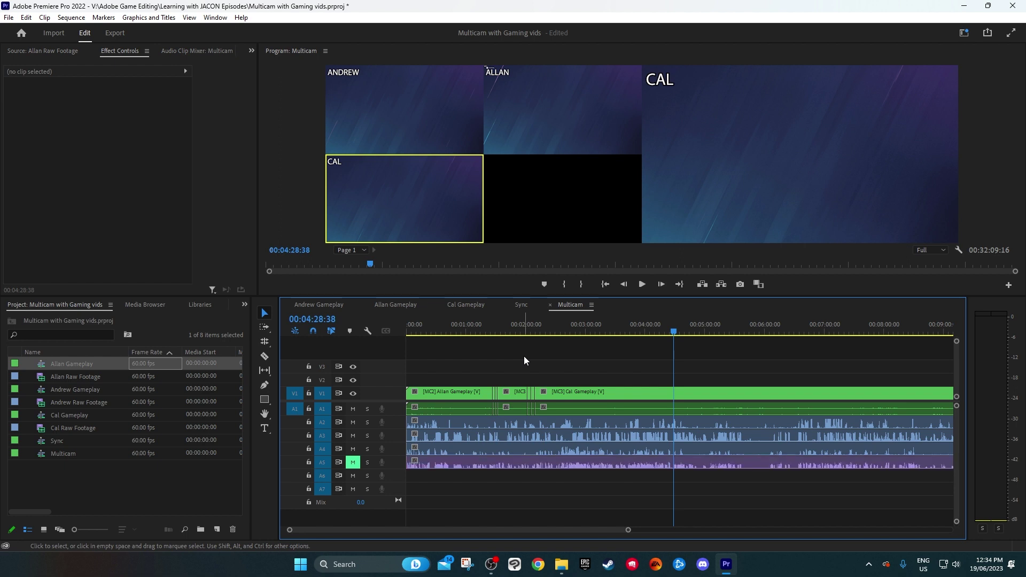
Undo the camera cuts in the Multicam sequence back to one uncut multicam clip
key("ctrl+z")
key("ctrl+z")
key("ctrl+z")
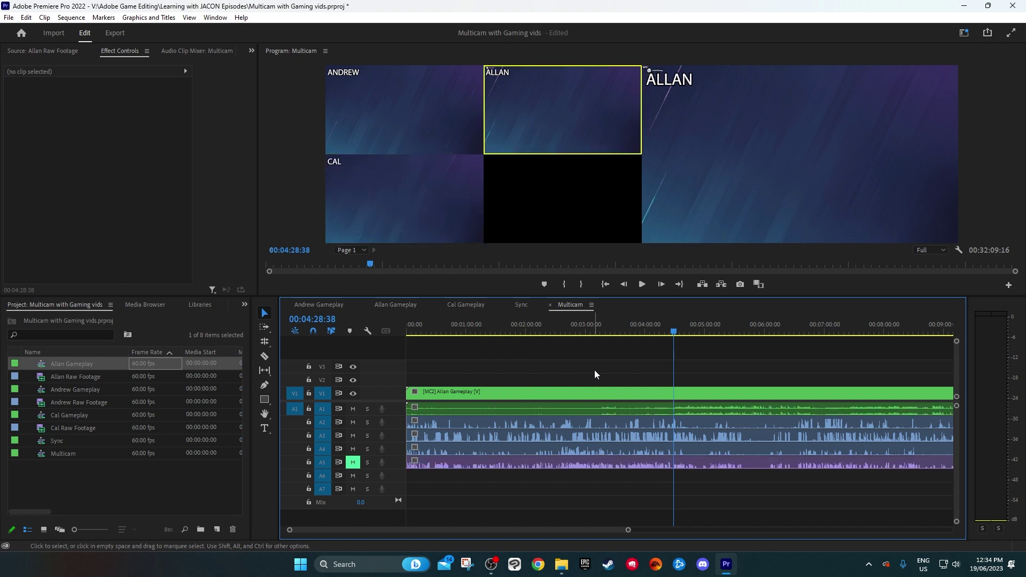
Split the multicam clip with the Razor tool at four places between about 00:03:46 and 00:05:12, and return to the Selection tool
left_click_drag(623, 318, 647, 315)
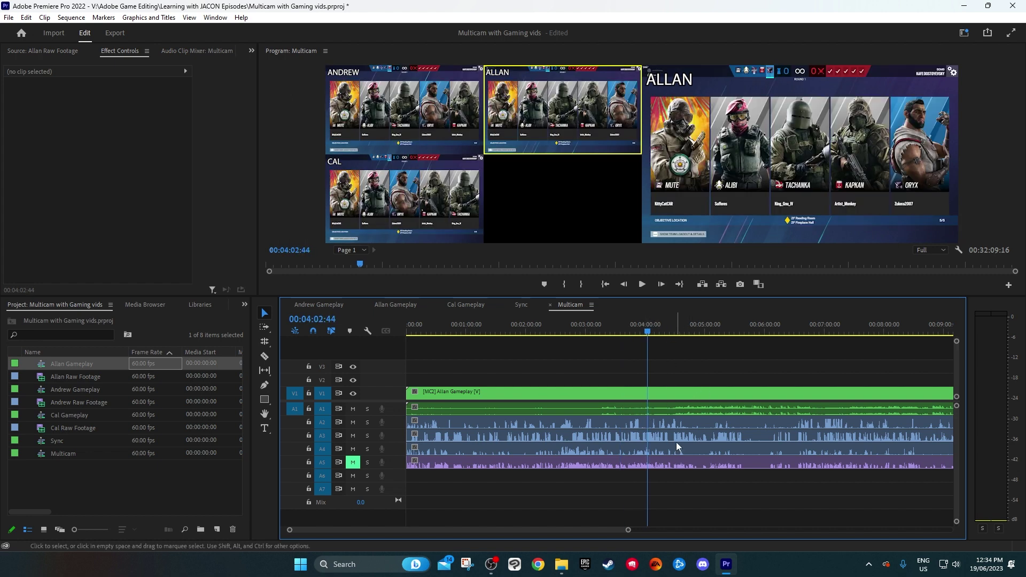
left_click(644, 393)
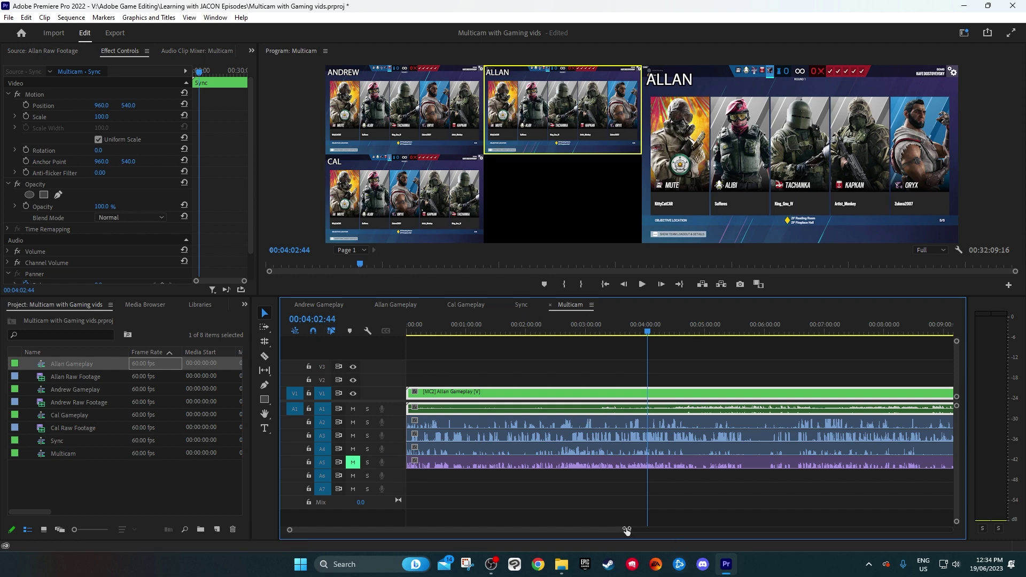
left_click_drag(627, 530, 589, 531)
key("=")
key("c")
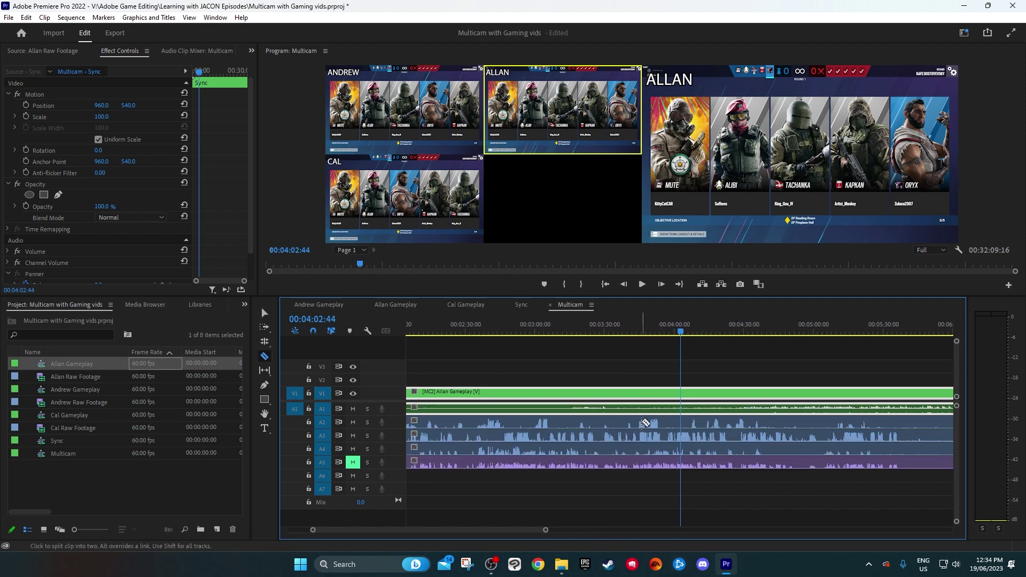
left_click(641, 408)
left_click(686, 408)
left_click(775, 408)
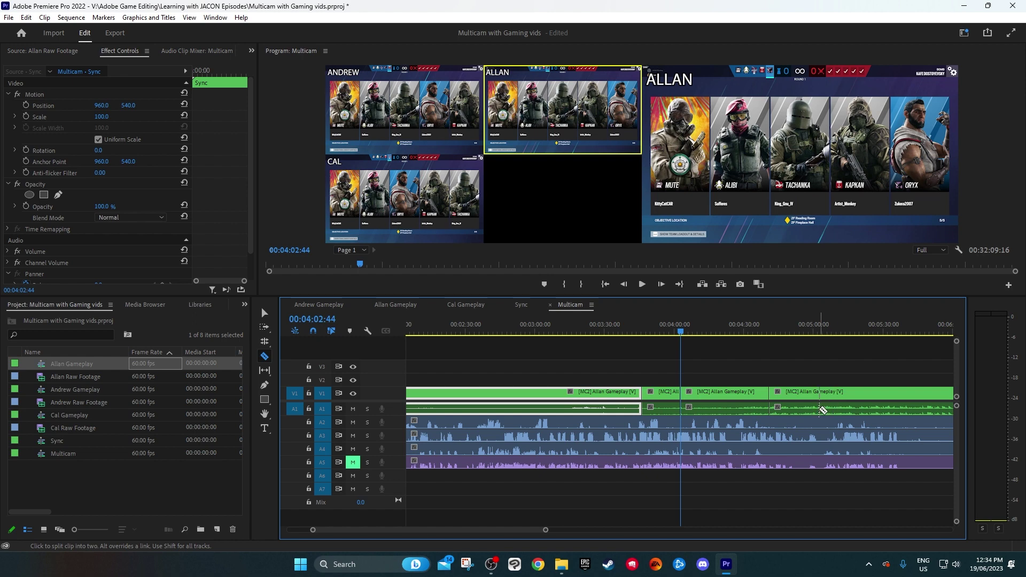
left_click(848, 407)
key("v")
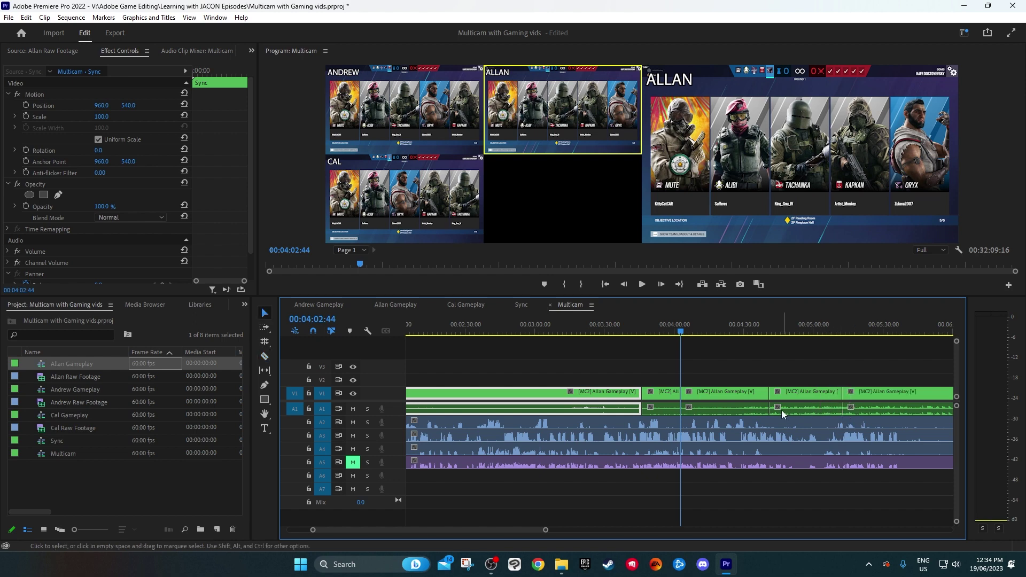
Place the playhead at about 00:03:38:33 and cycle the first split segment through cameras 1 and 2 to camera 3
left_click(658, 328)
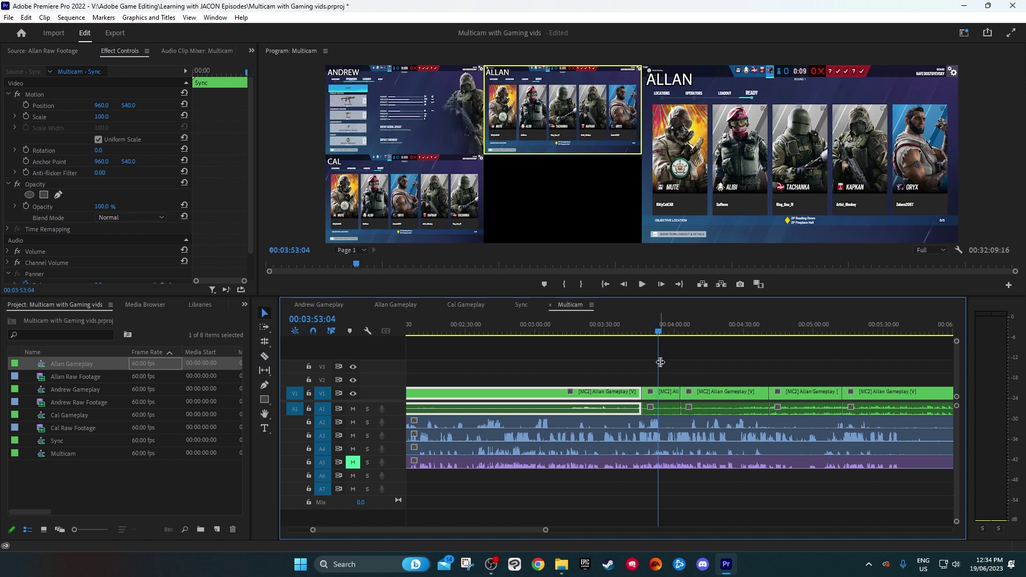
left_click(623, 328)
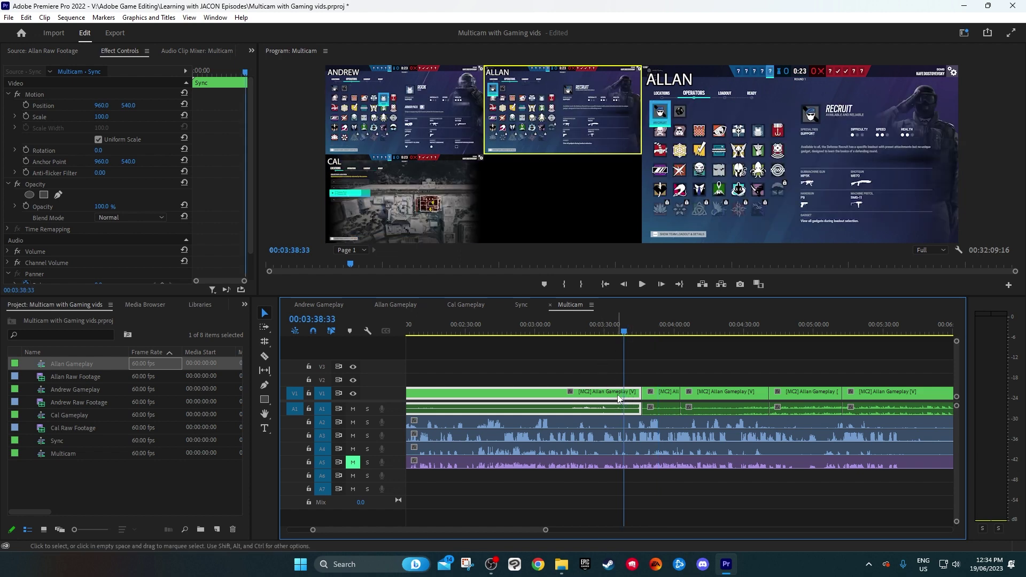
key("1")
key("2")
key("3")
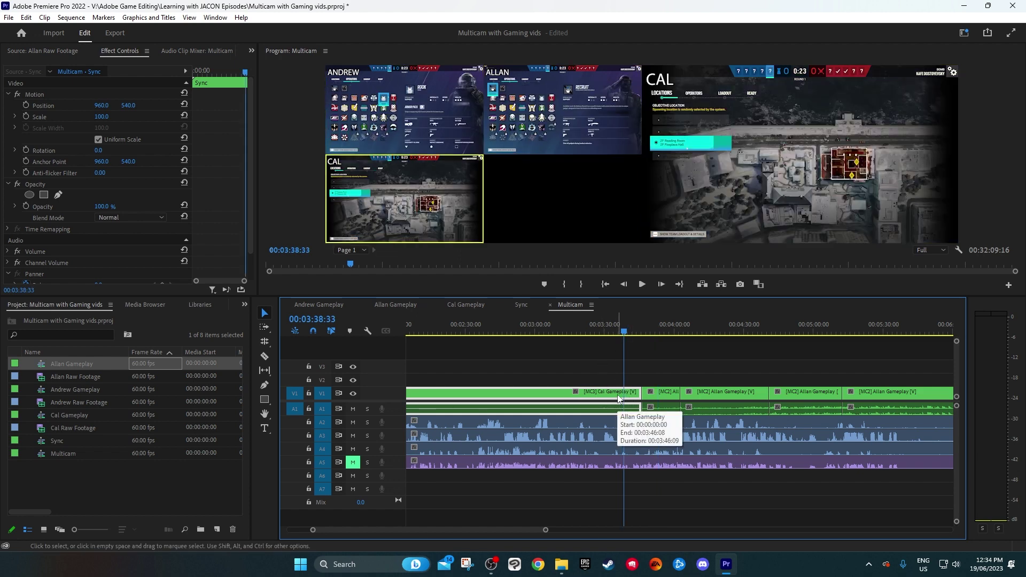
With the playhead at about 00:03:57:12, switch the selected first segment to camera 2 and back to camera 3, and deselect it
left_click(668, 328)
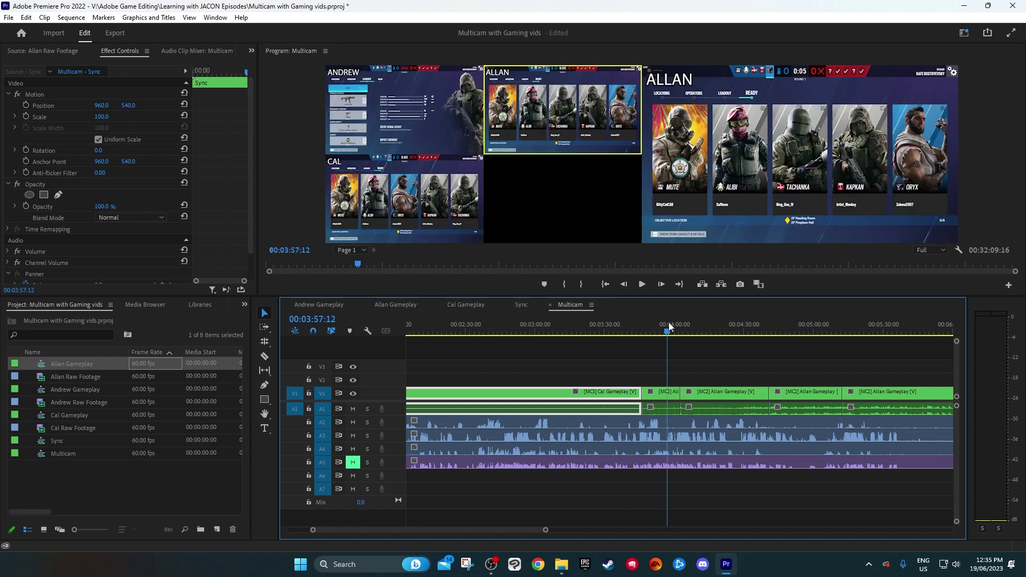
left_click(620, 400)
key("2")
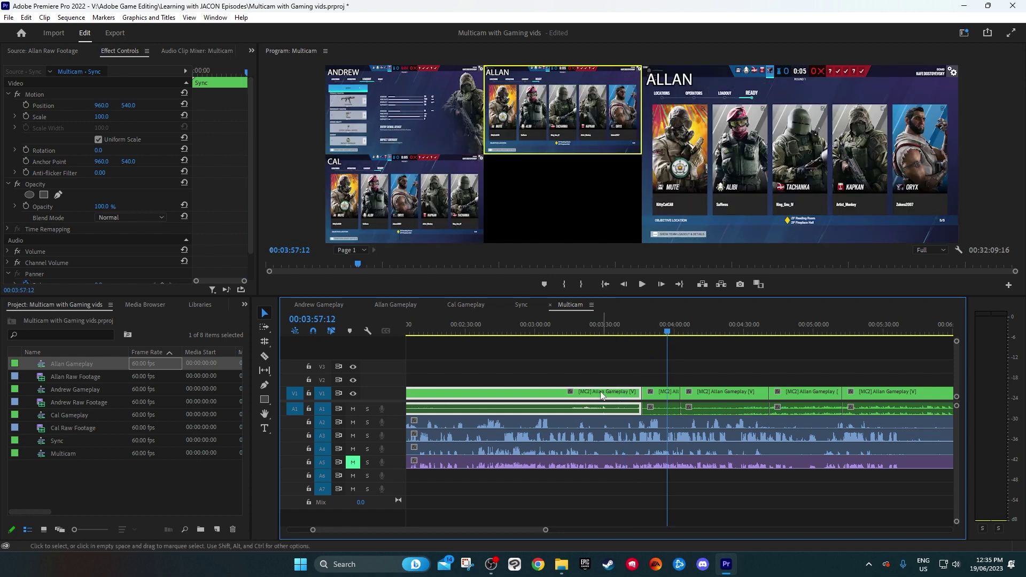
key("3")
left_click(626, 371)
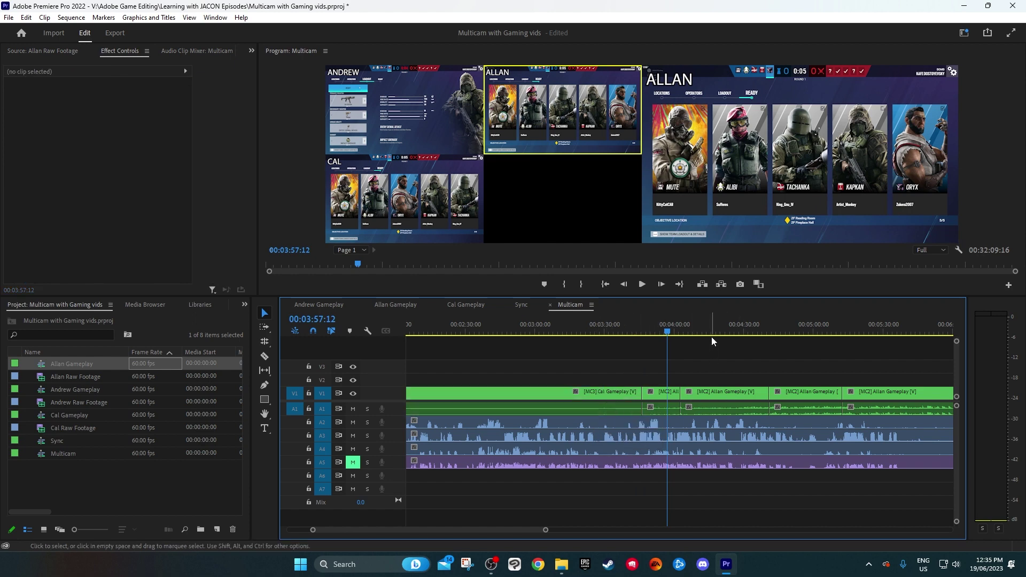
Move the playhead to about 00:04:21:09 and cycle that segment through cameras 1, 2 and 3, ending on camera 3
left_click_drag(713, 330, 723, 355)
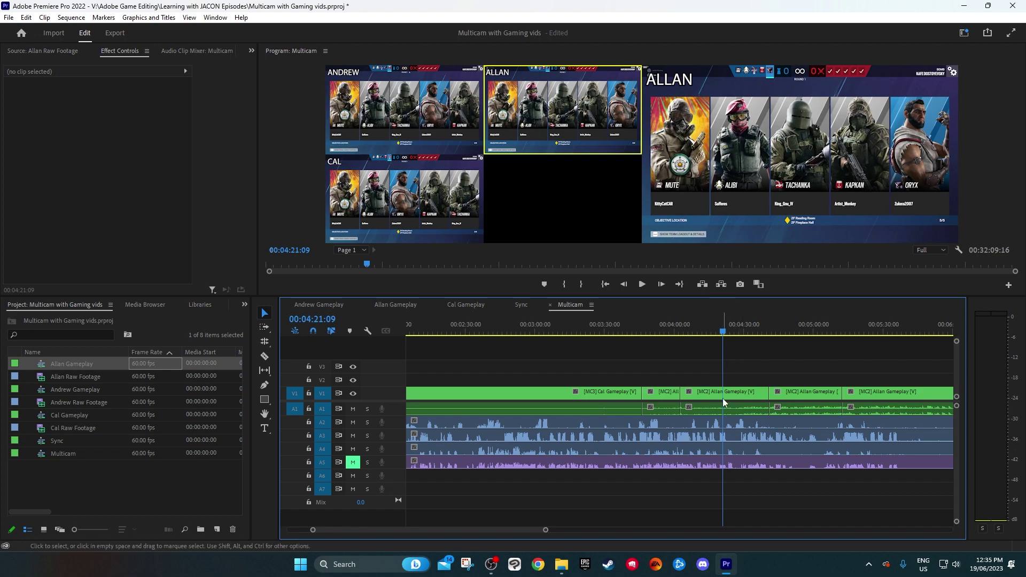
key("3")
key("1")
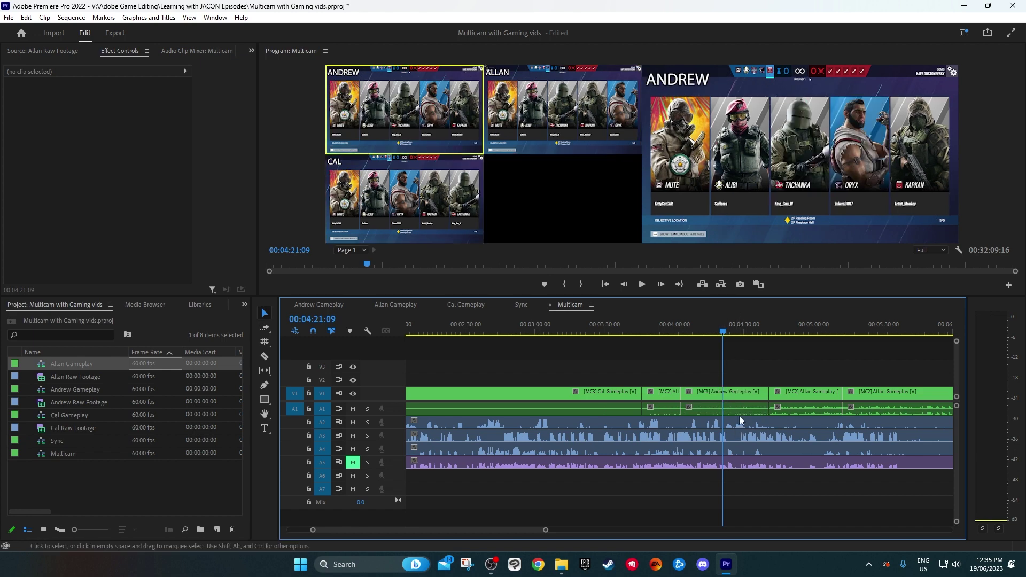
key("2")
key("3")
key("1")
key("2")
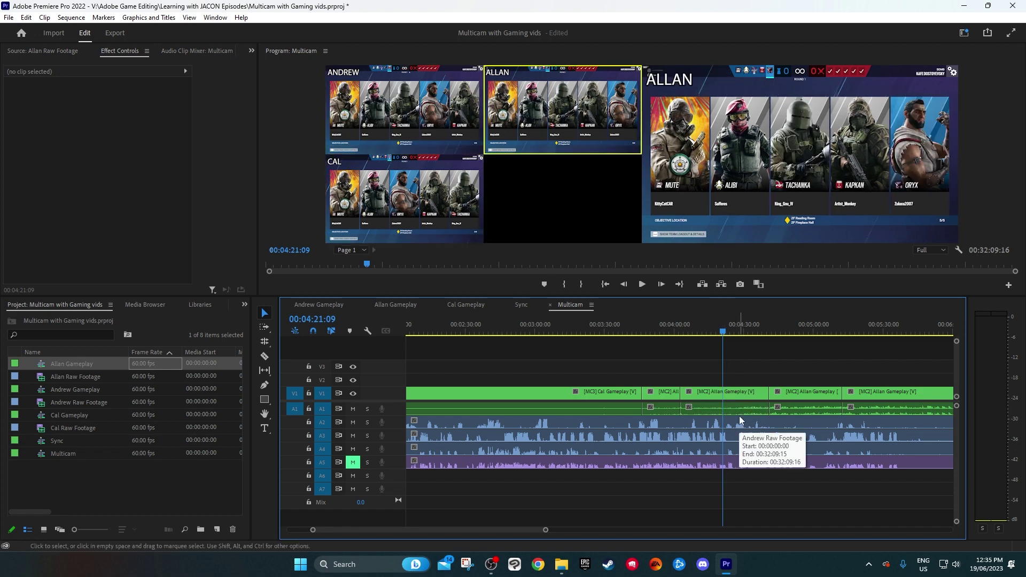
key("3")
Fit the whole sequence in the timeline, play from about 00:06:42, cut live to cameras 1, 2 and 3, and stop at about 00:06:50:08
key("backslash")
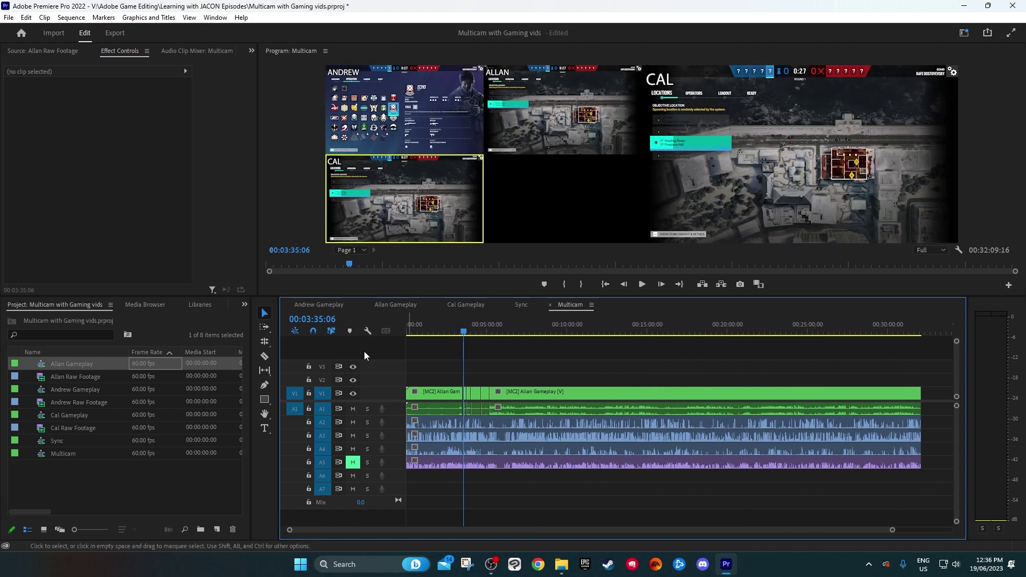
left_click(514, 327)
key("space")
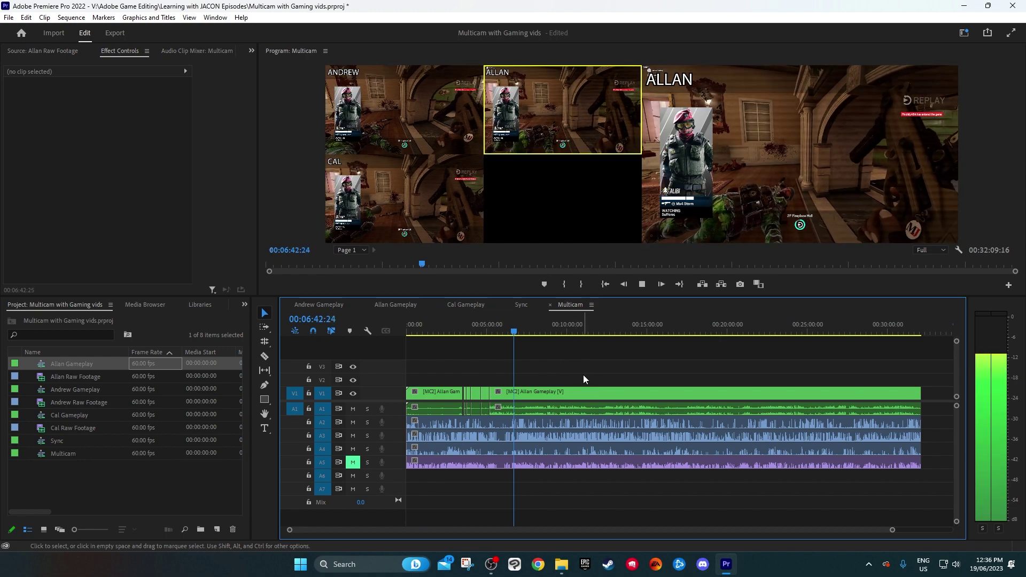
key("1")
key("2")
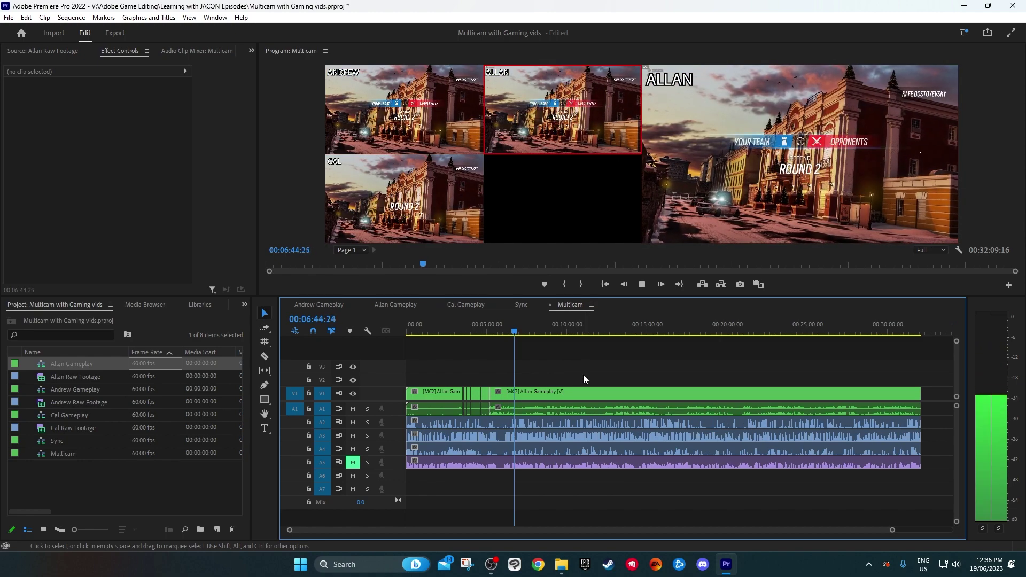
key("3")
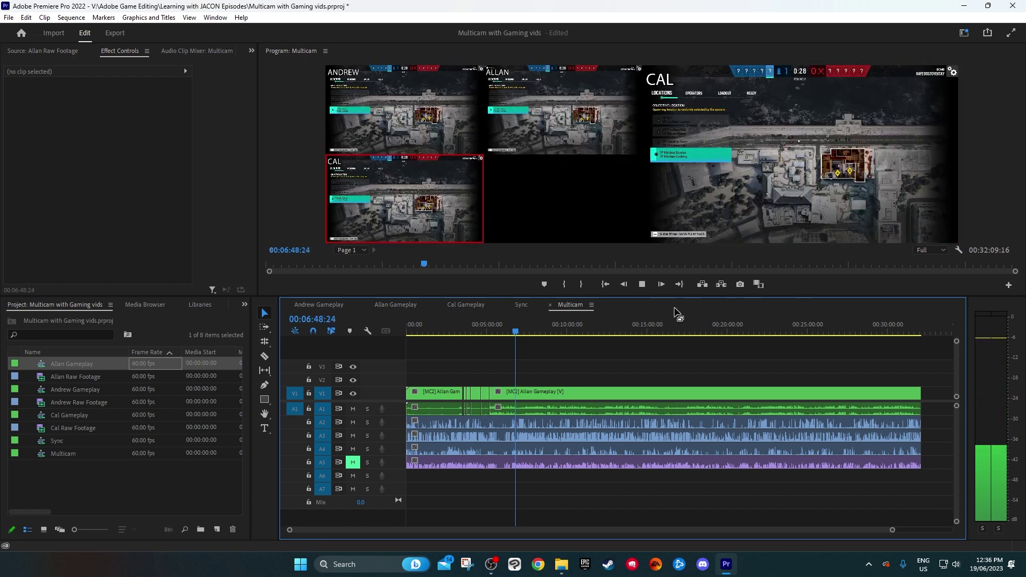
key("space")
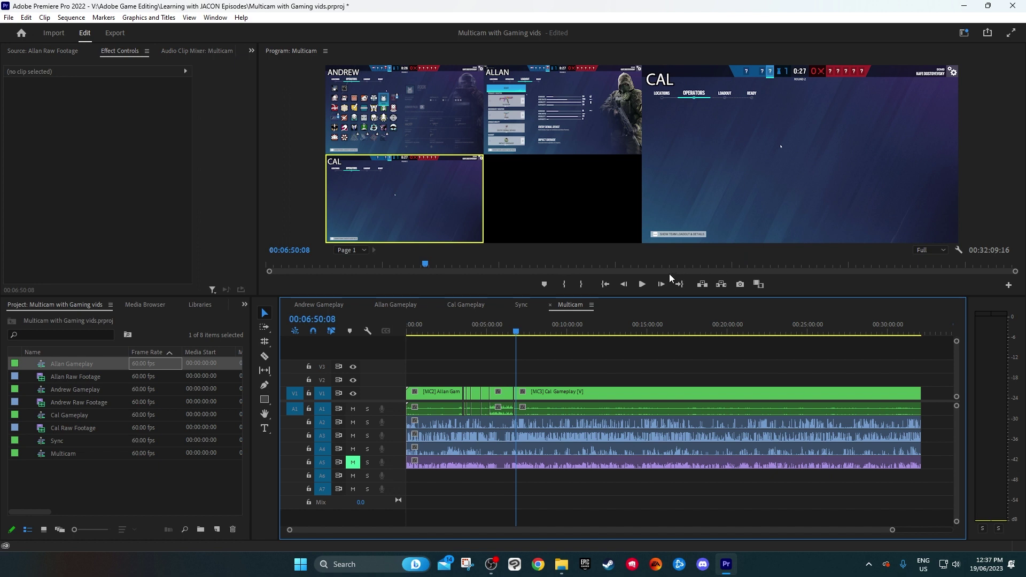
Review the camera angles at about 00:07:17:54, 00:05:11:56 and 00:10:31:52 in the Multicam sequence
left_click(522, 326)
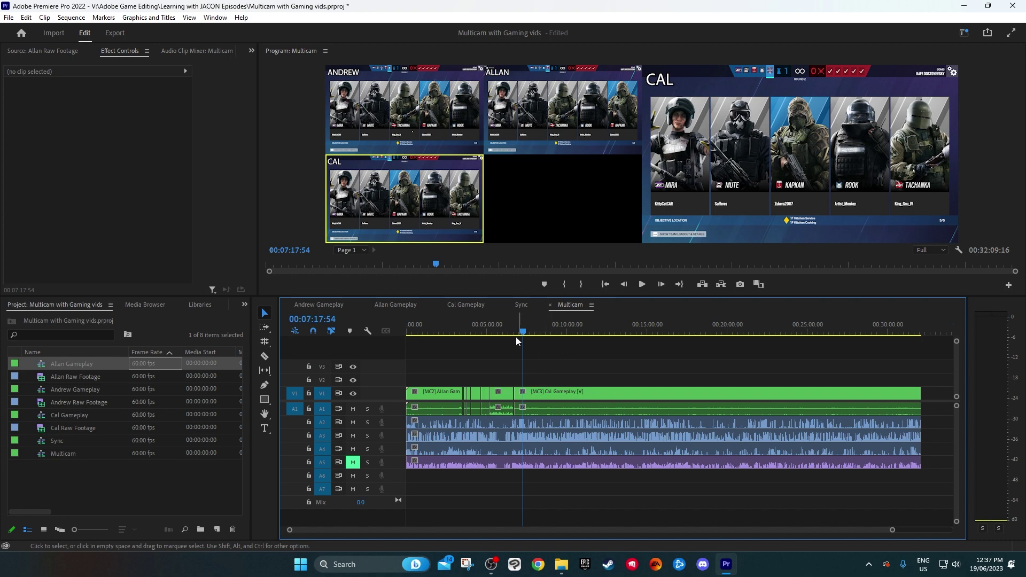
left_click(491, 332)
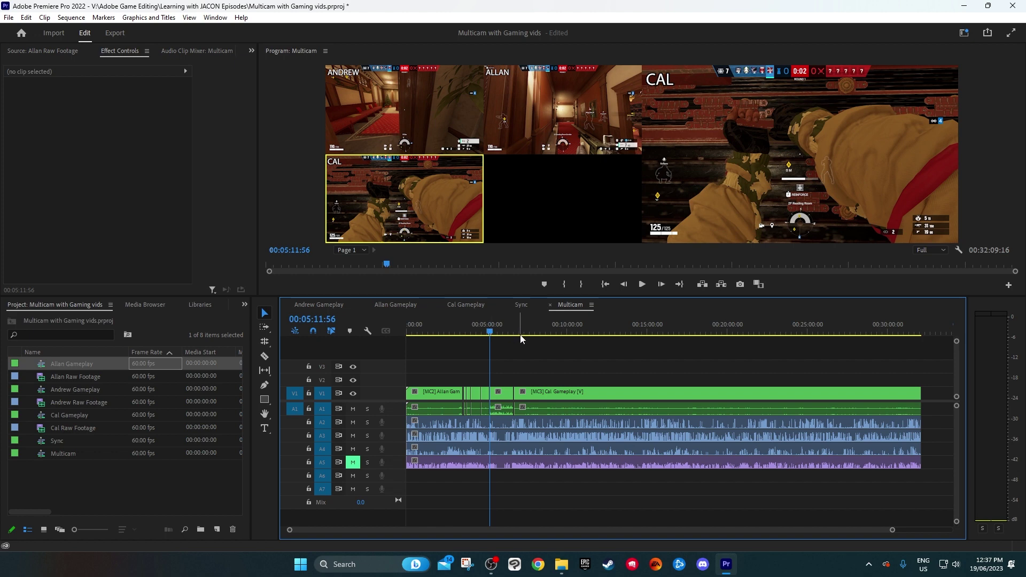
left_click(545, 332)
left_click_drag(546, 332, 575, 330)
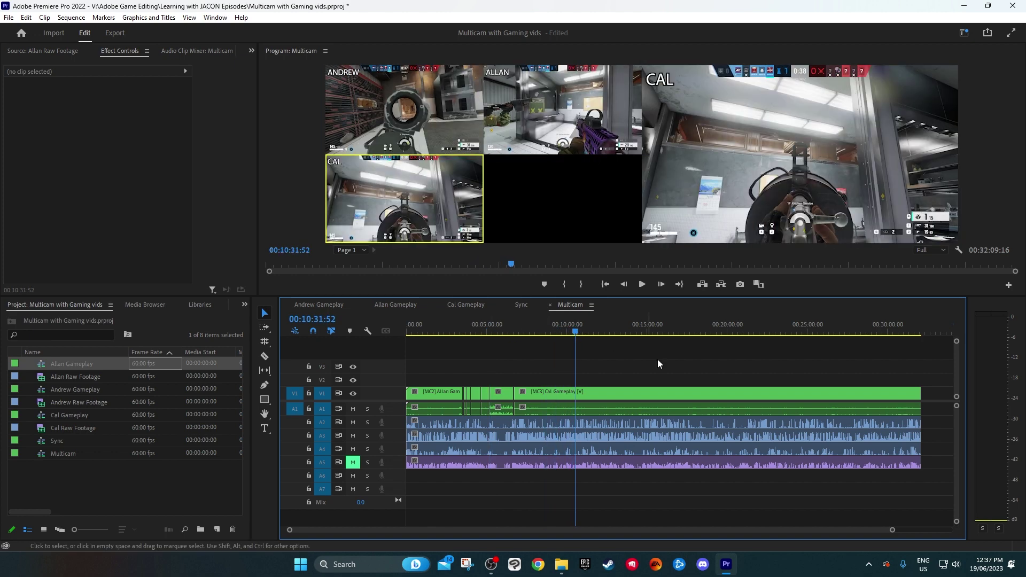